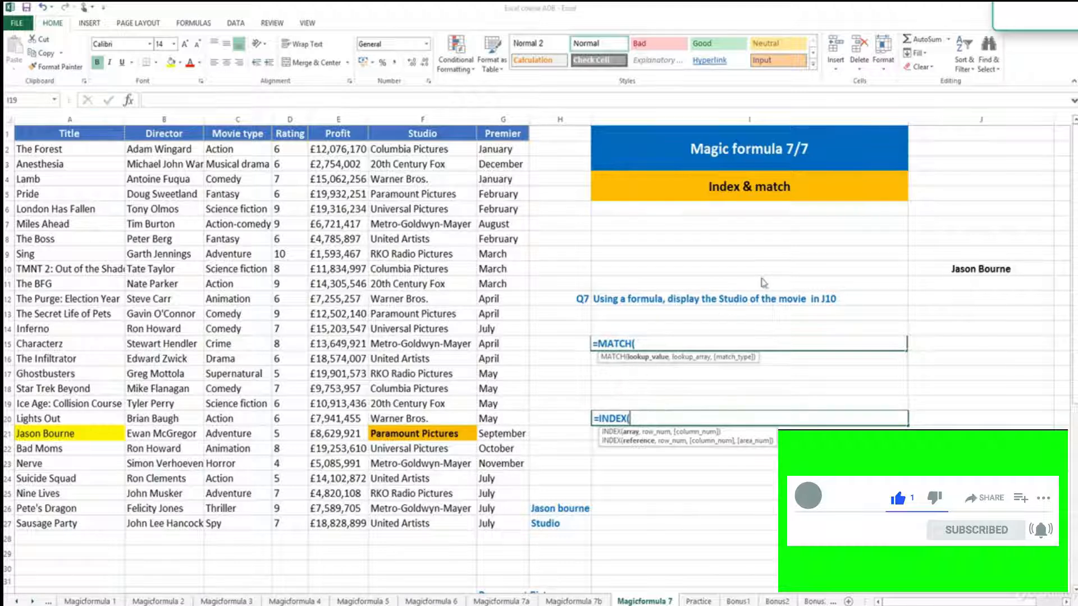
pyautogui.click(769, 298)
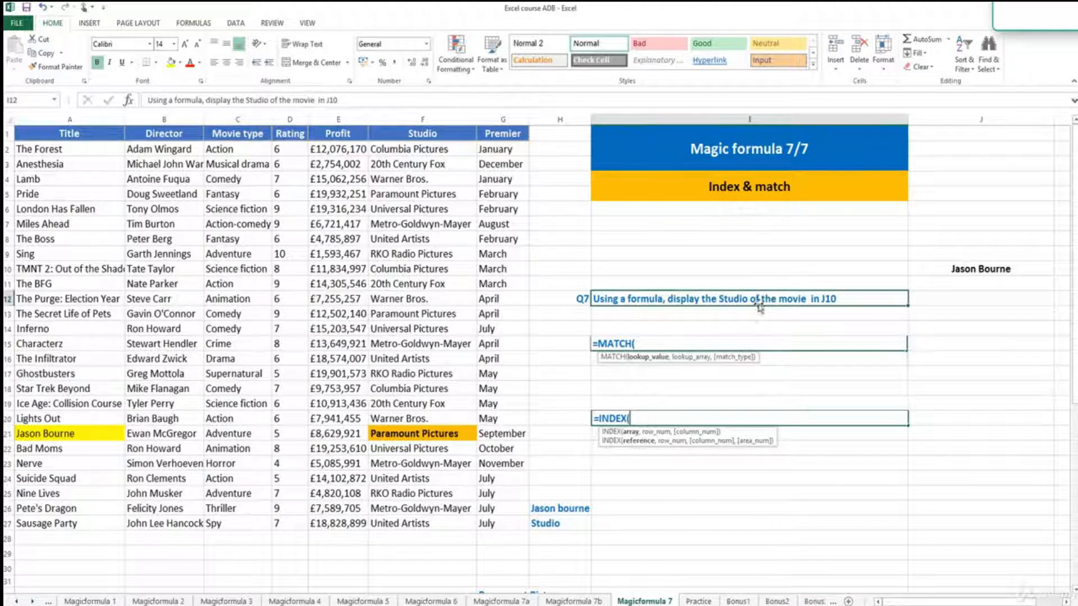
pyautogui.click(643, 421)
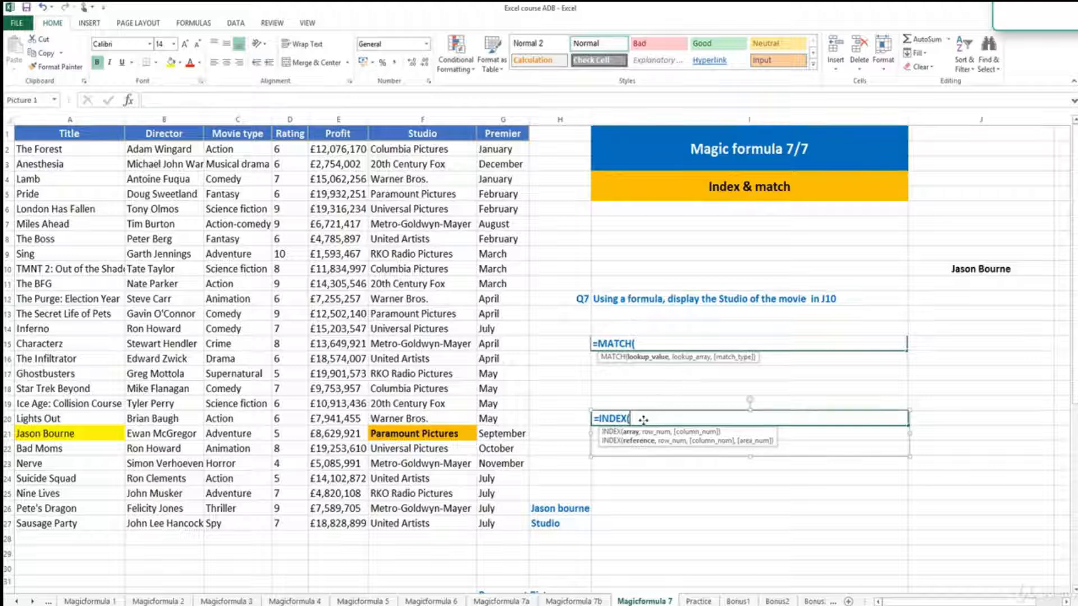
pyautogui.click(660, 360)
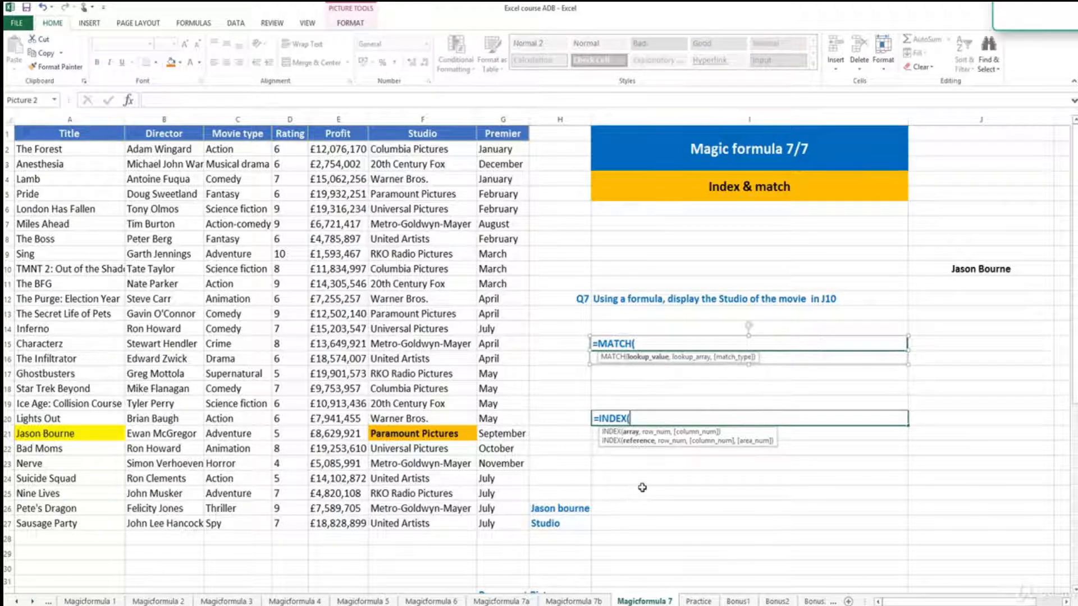
pyautogui.click(644, 432)
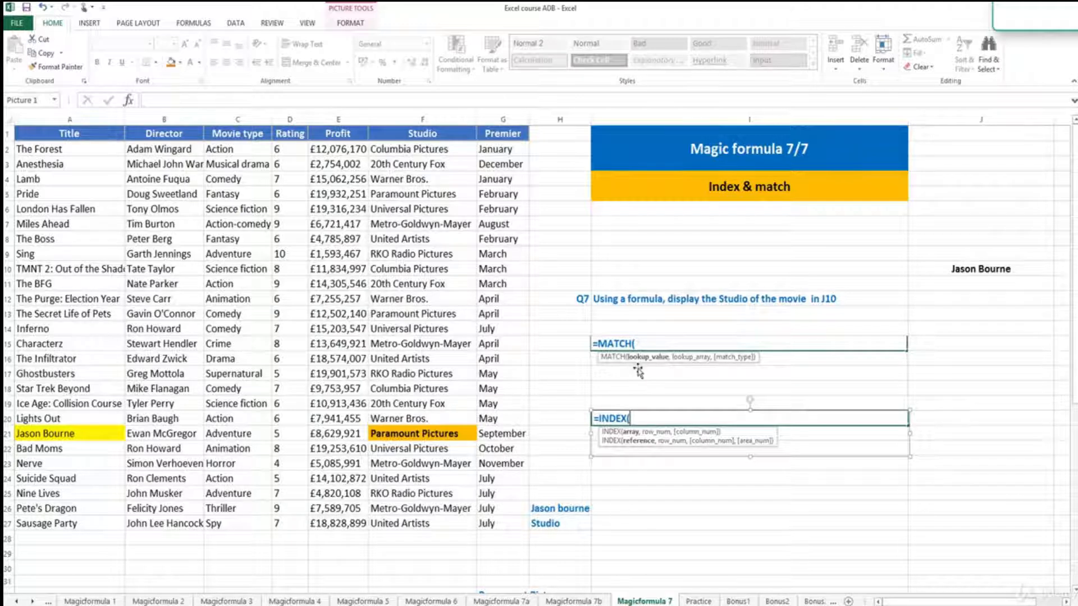
# - Add list data validation to cell H26, using the movie titles in A2:A27 as the source
pyautogui.click(621, 507)
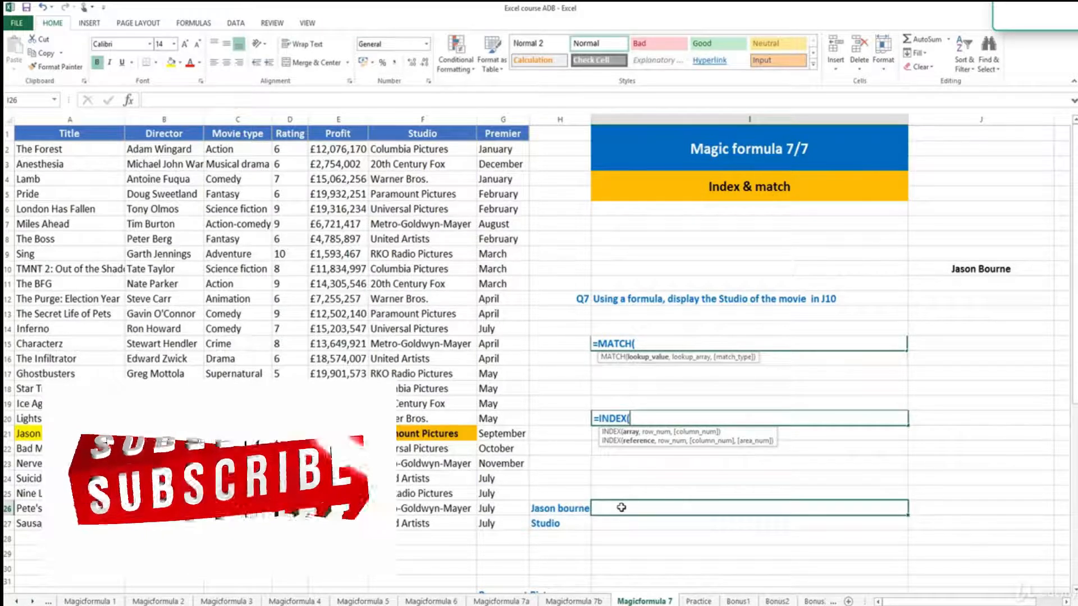
pyautogui.press('Left')
pyautogui.click(235, 22)
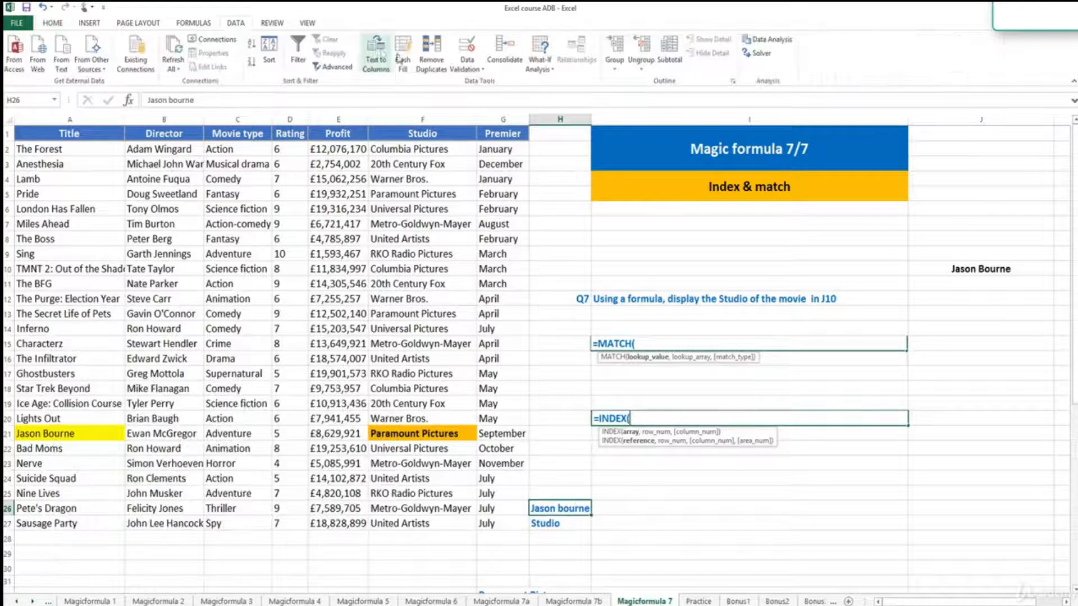
pyautogui.click(467, 64)
pyautogui.click(486, 93)
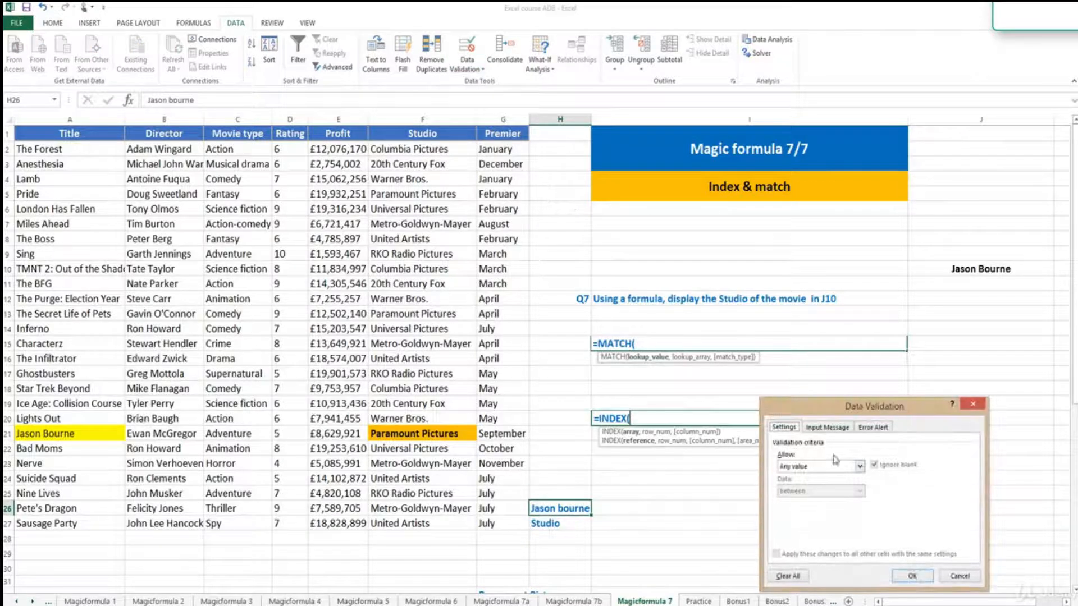
pyautogui.click(859, 466)
pyautogui.click(829, 497)
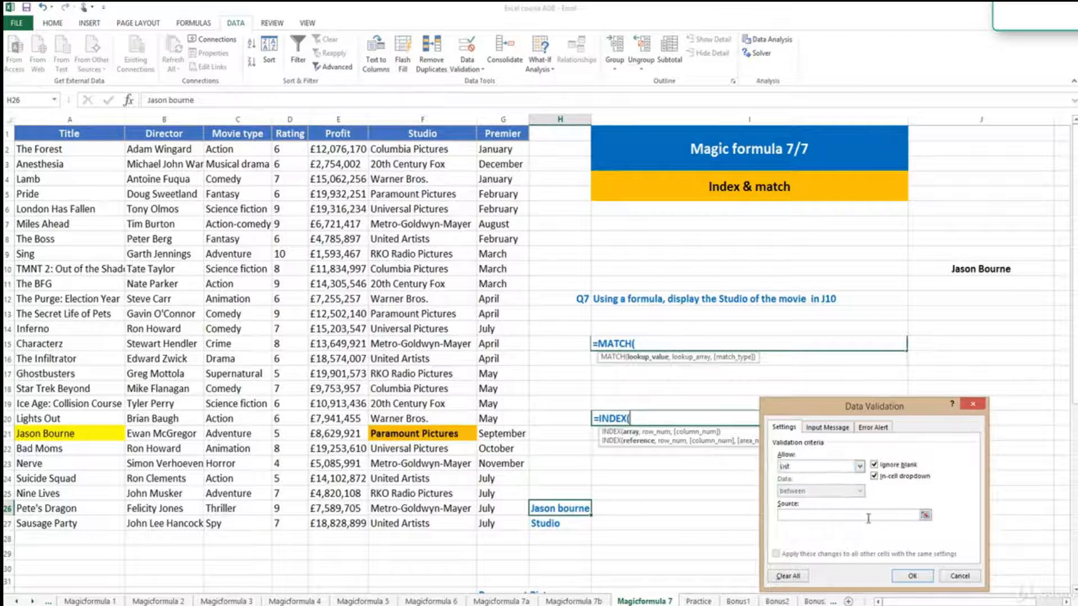
pyautogui.click(924, 515)
pyautogui.moveTo(71, 150); pyautogui.dragTo(106, 521)
pyautogui.press('Return')
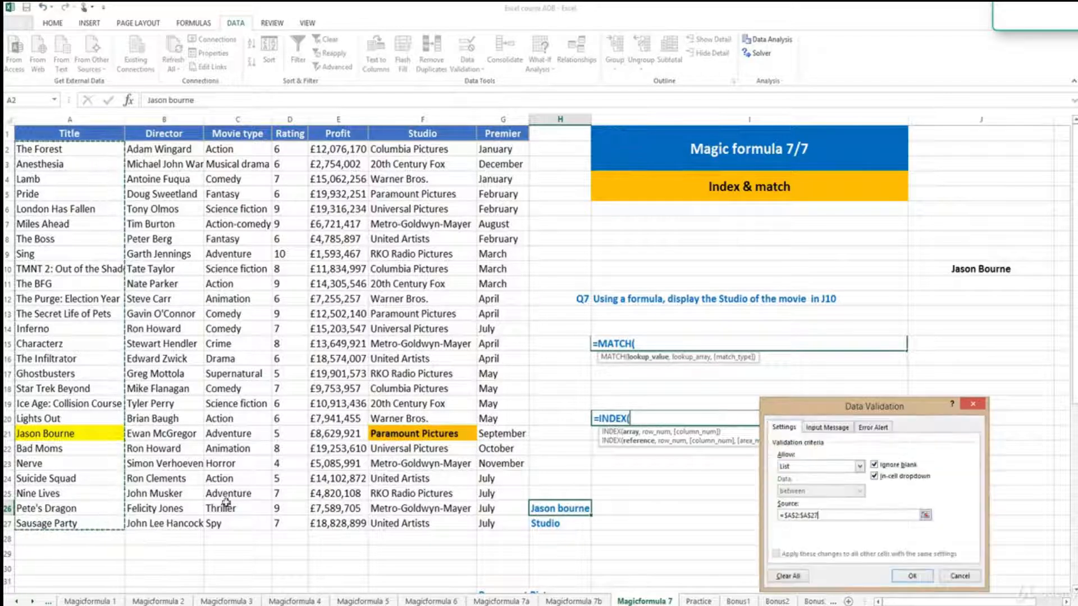
pyautogui.click(914, 579)
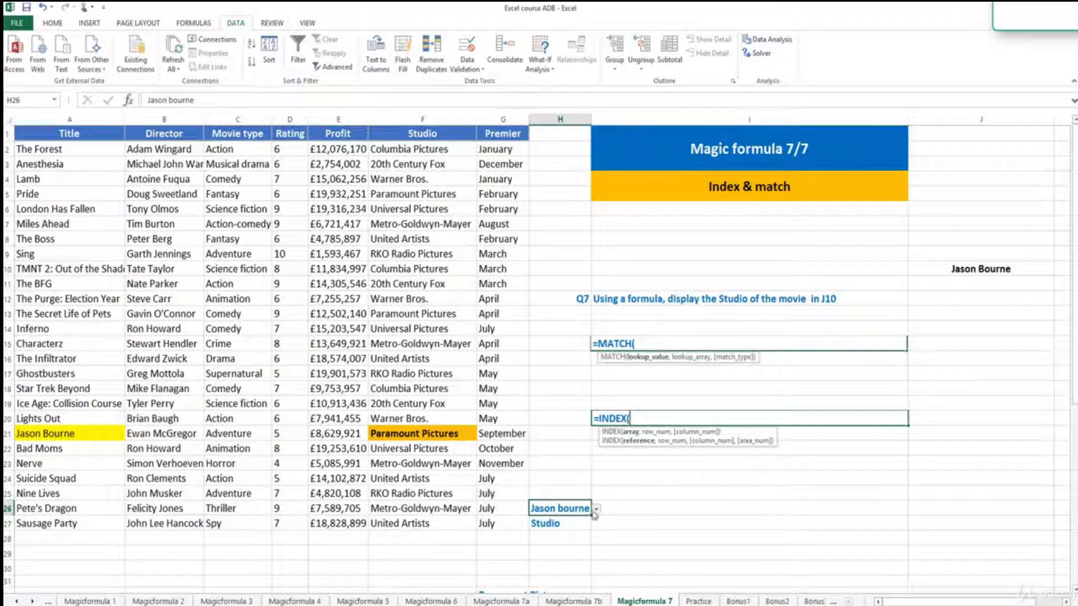
# - Try out the dropdown list in H26 by picking Bad Moms, and finish with Jason Bourne selected
pyautogui.click(596, 509)
pyautogui.click(584, 525)
pyautogui.click(601, 513)
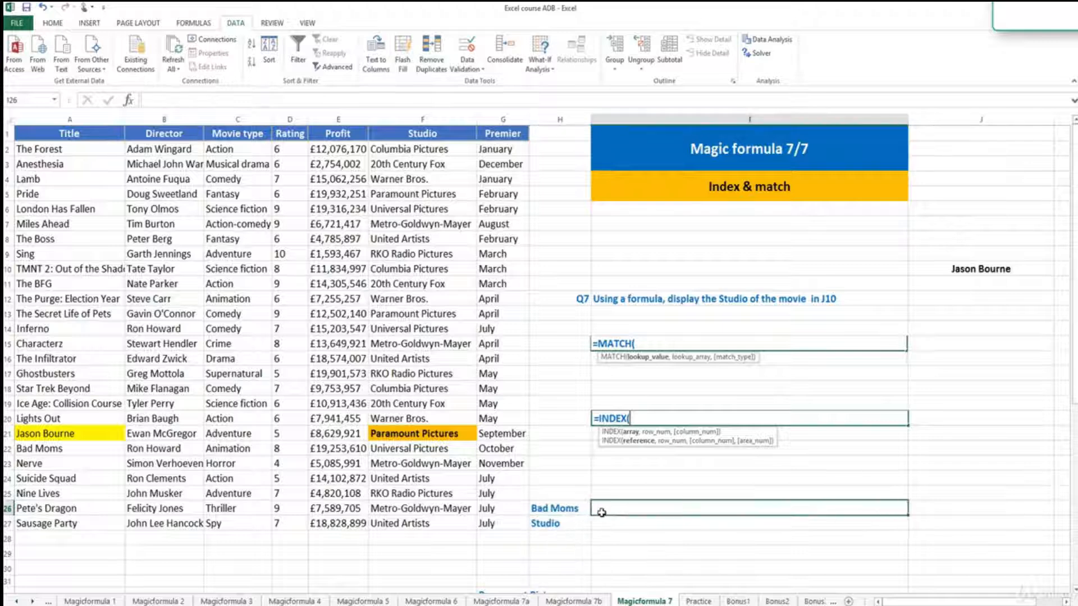
pyautogui.click(587, 511)
pyautogui.click(596, 509)
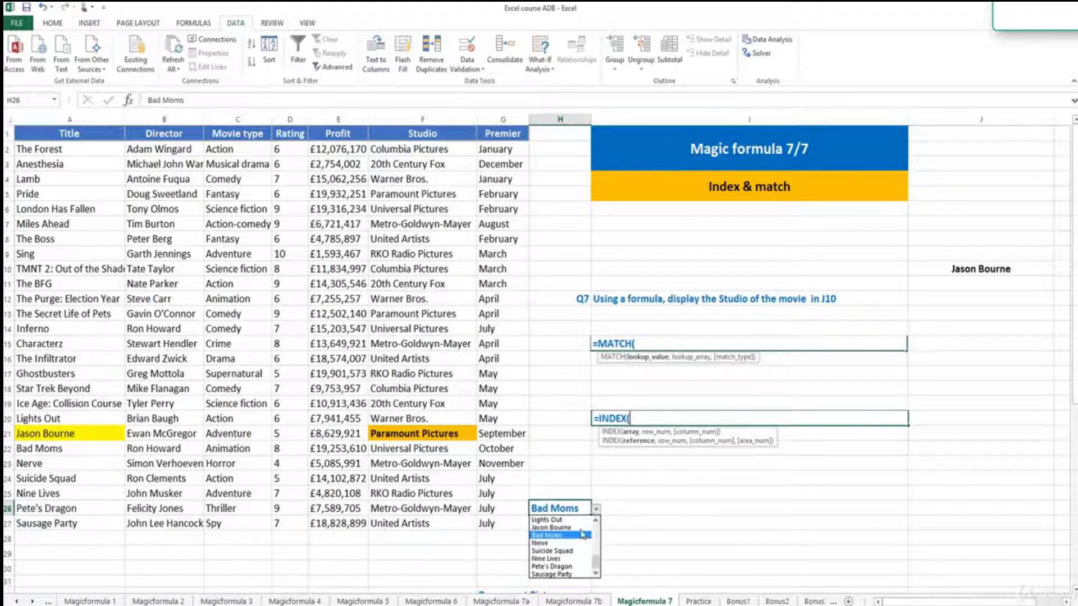
pyautogui.click(581, 527)
pyautogui.click(620, 510)
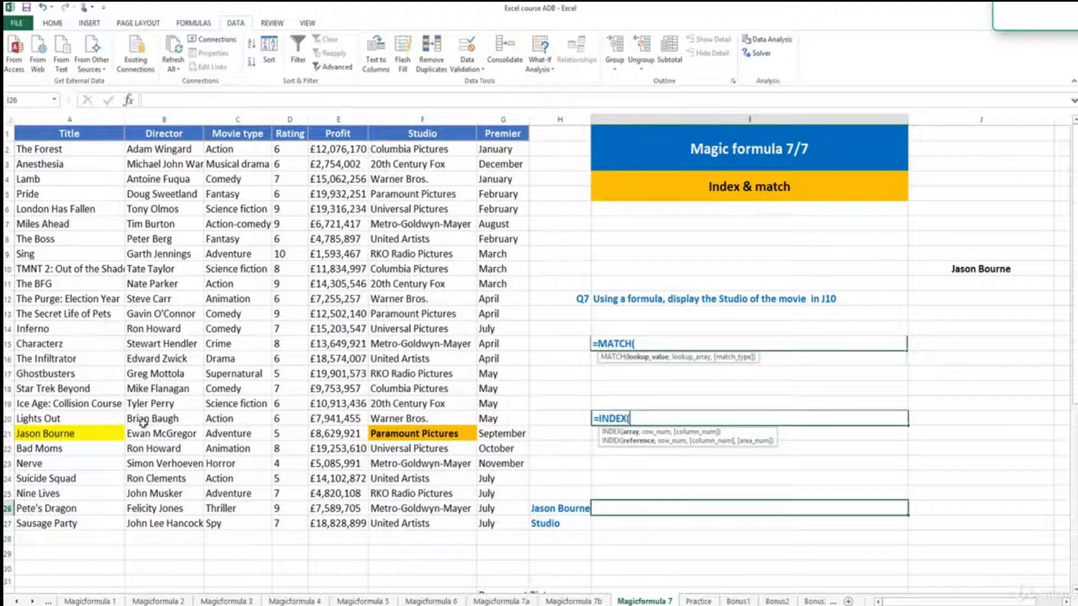
pyautogui.click(106, 435)
pyautogui.click(96, 119)
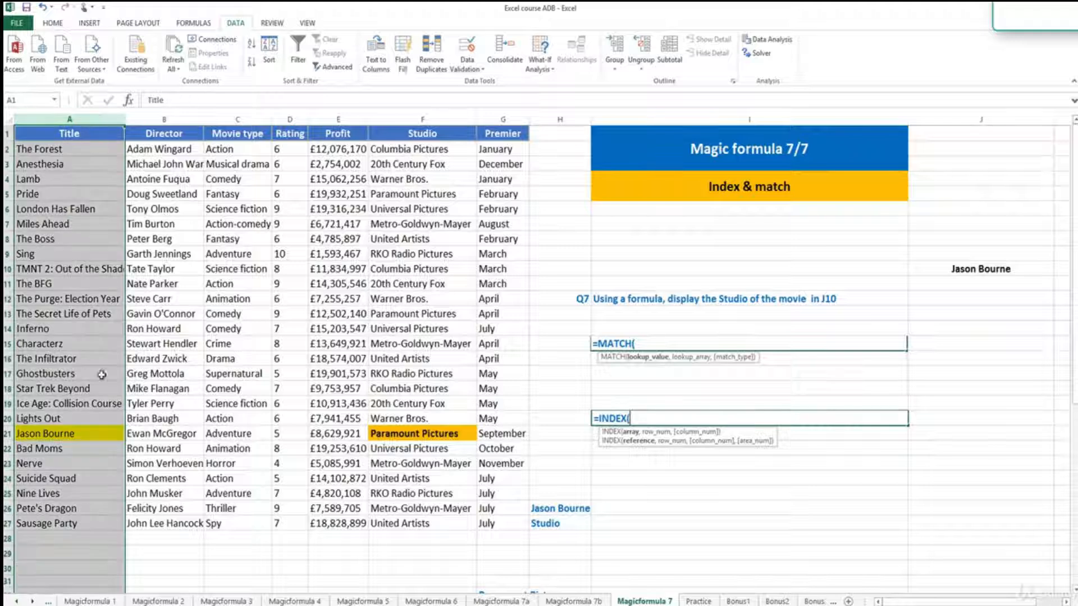
pyautogui.click(81, 444)
pyautogui.click(82, 432)
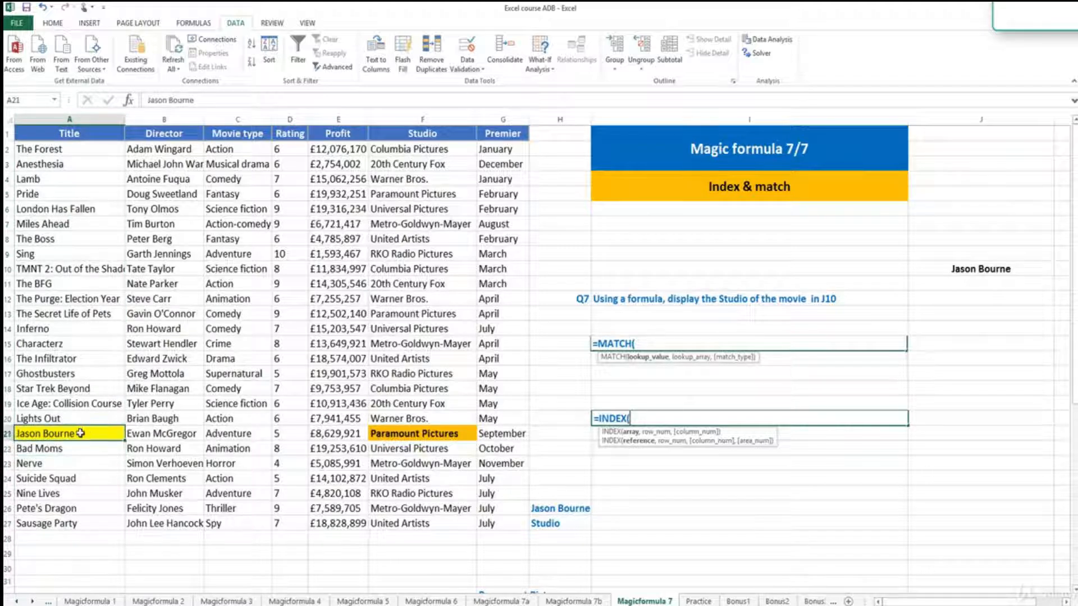
# - Enter =MATCH(H26,A:A,) in I26 to find the row number of the selected movie title
pyautogui.click(619, 503)
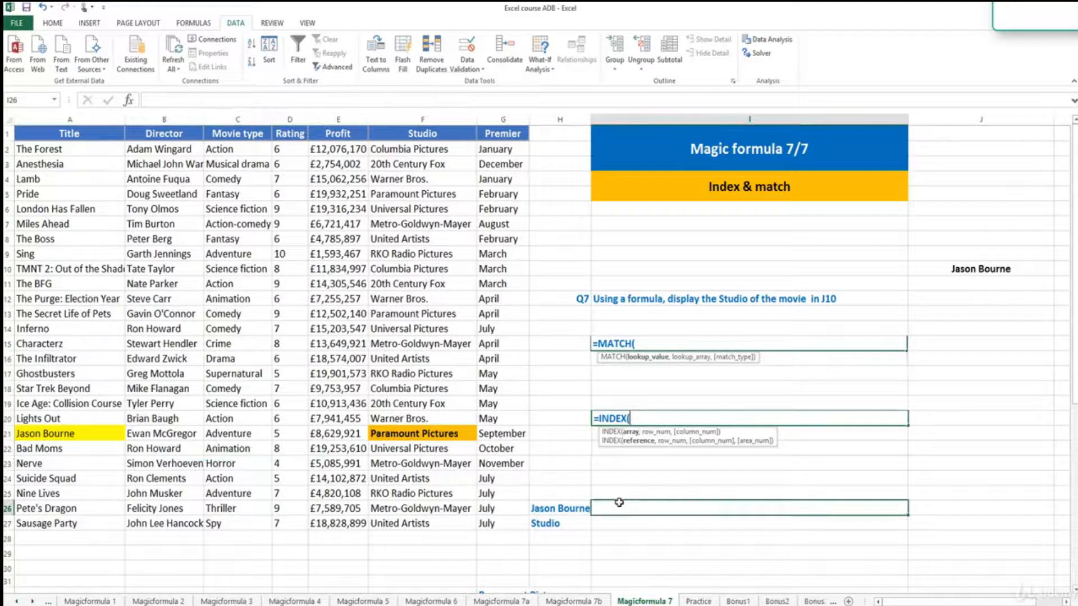
pyautogui.write('=MATCH(')
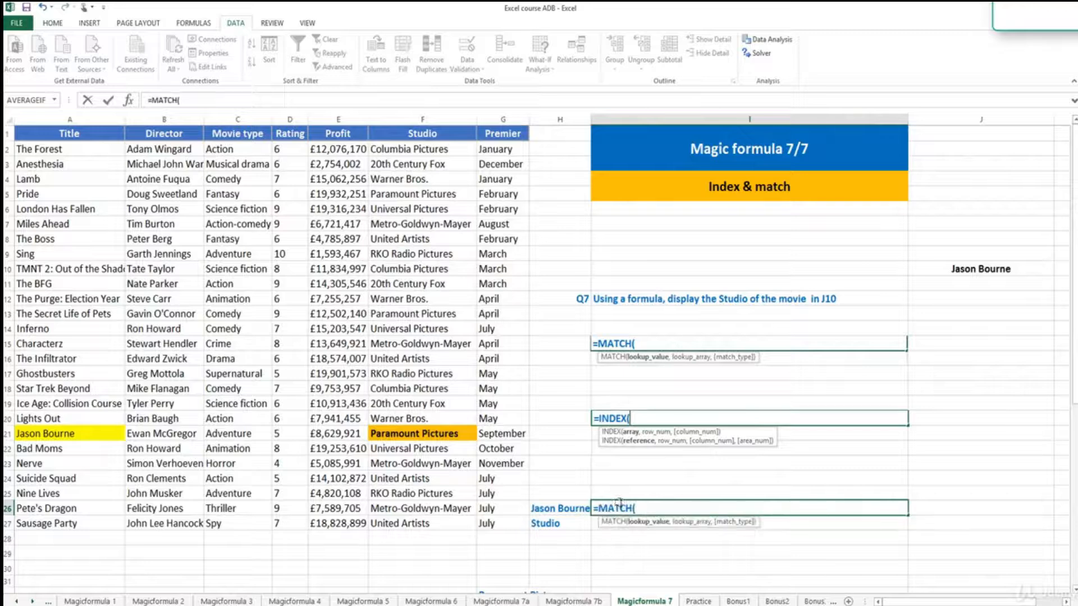
pyautogui.click(556, 505)
pyautogui.write(',')
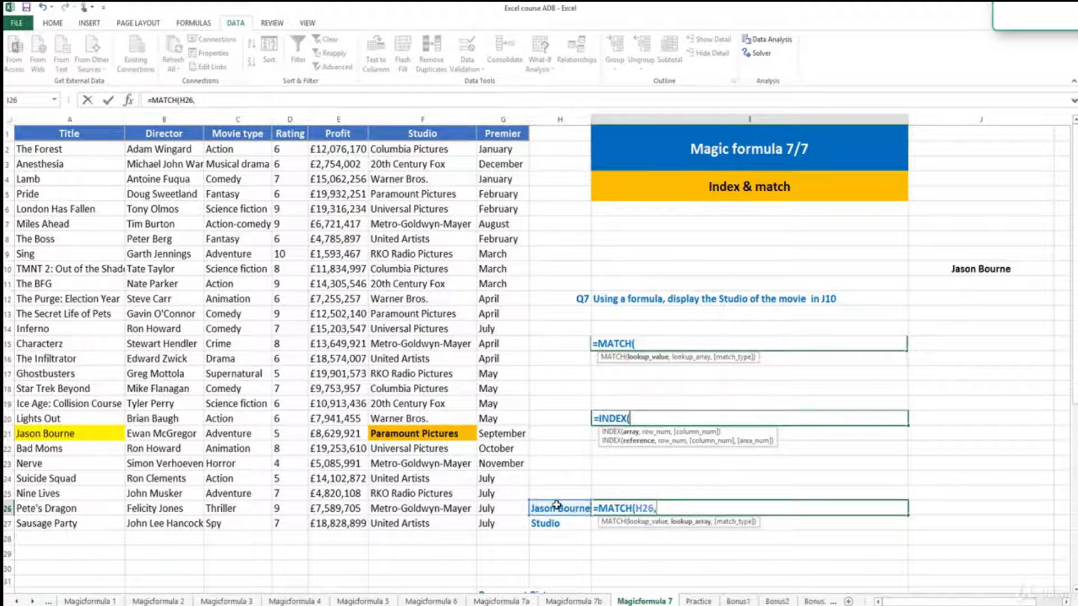
pyautogui.click(117, 118)
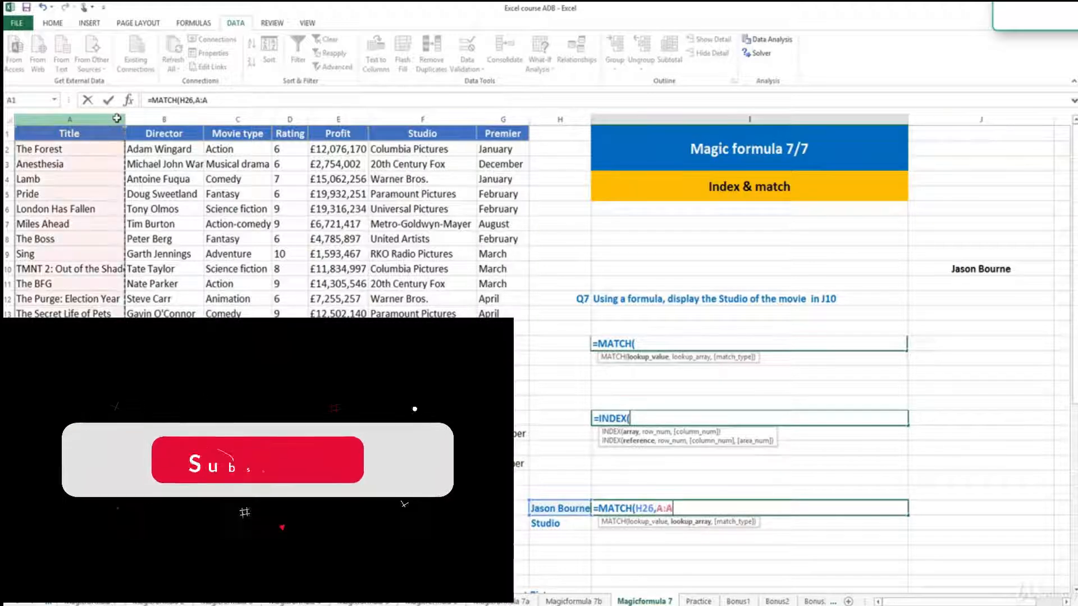
pyautogui.write(',')
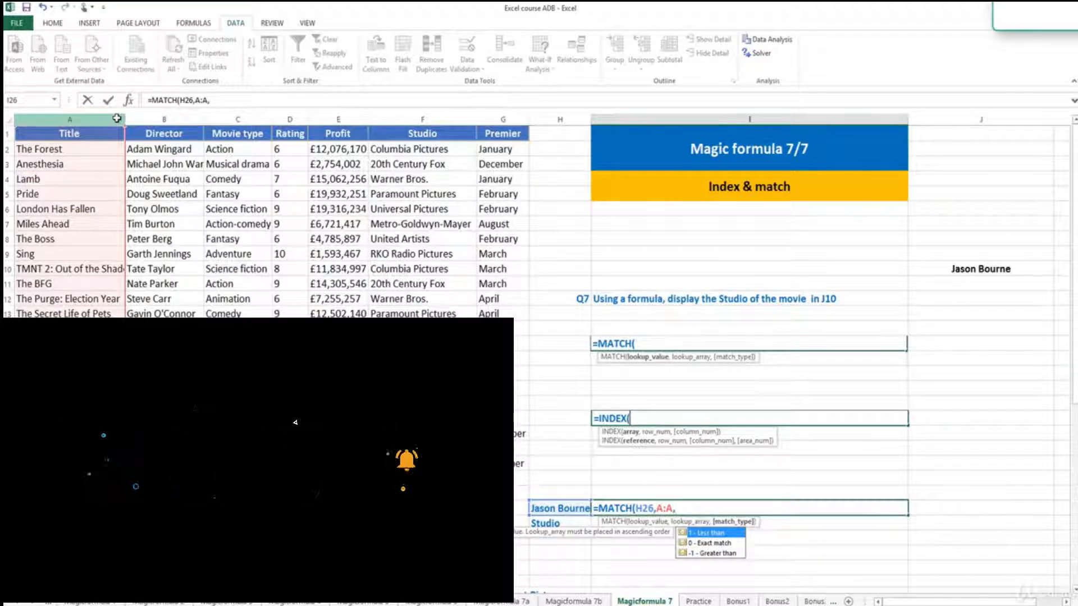
pyautogui.press('Down')
pyautogui.press('Tab')
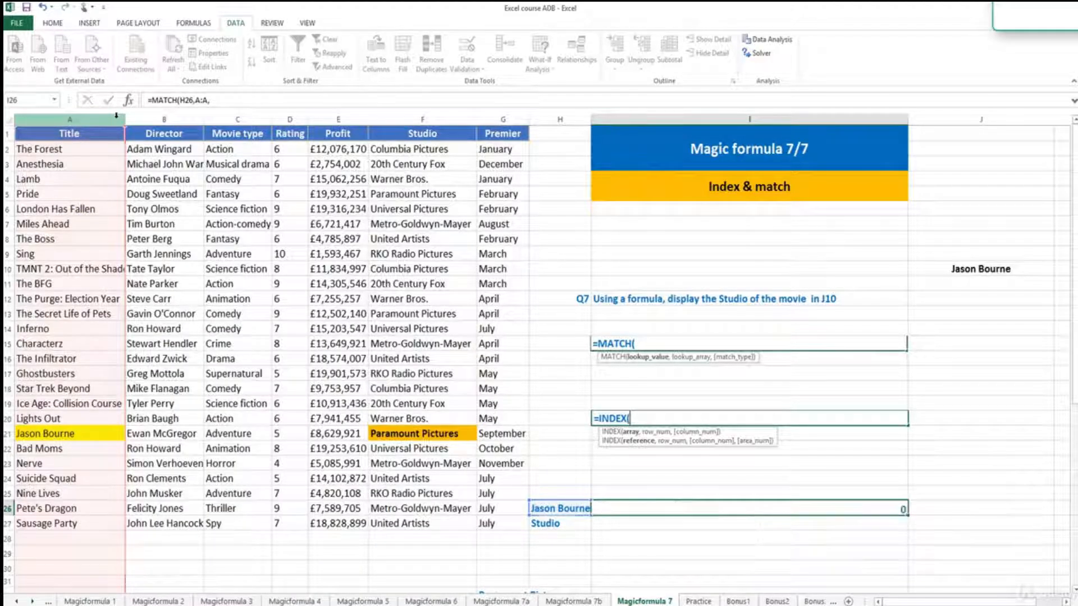
pyautogui.press('Return')
pyautogui.click(623, 507)
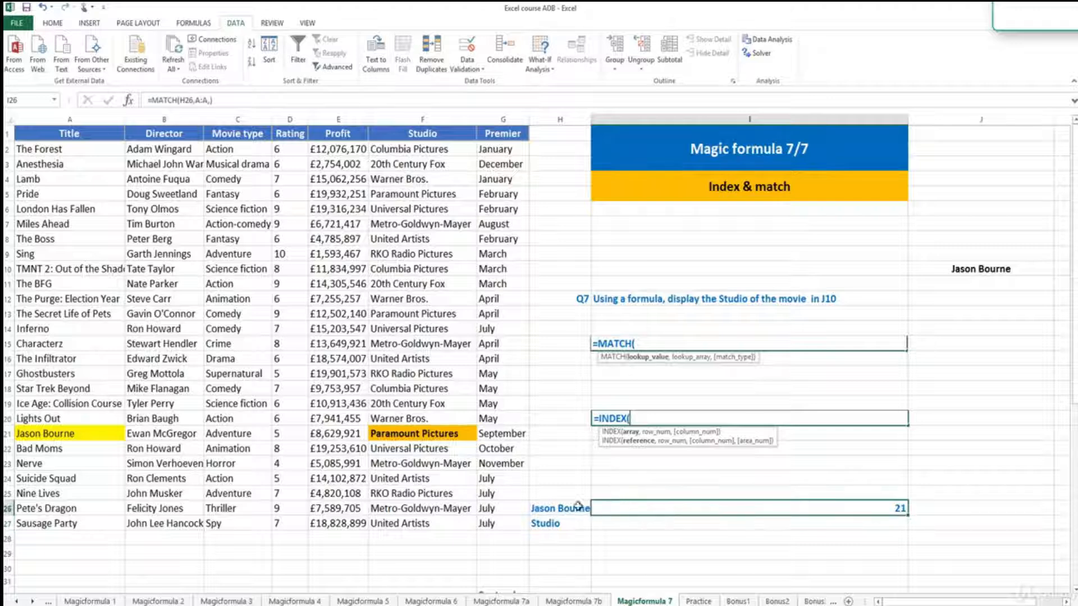
pyautogui.click(89, 432)
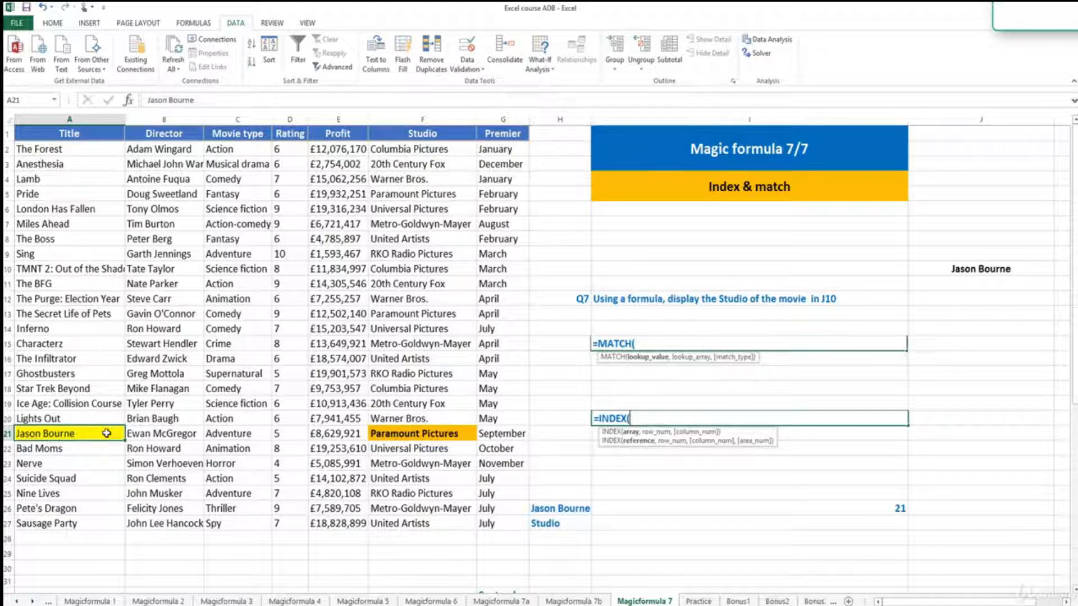
# - Enter =MATCH(H27,A1:G1,0) in I27 to find the column number of the Studio header
pyautogui.click(678, 524)
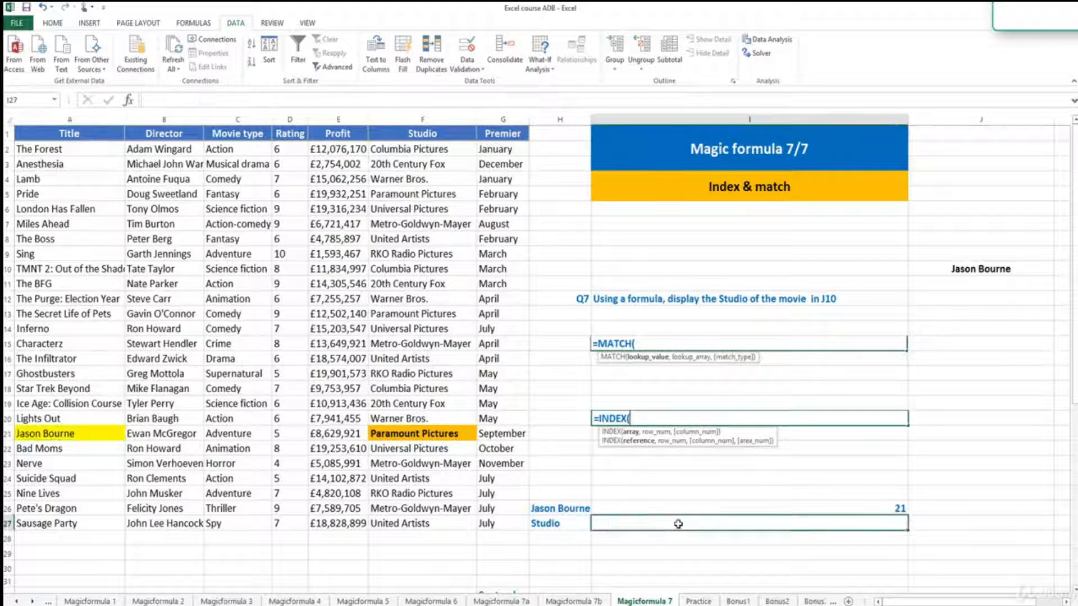
pyautogui.write('=MATCH(')
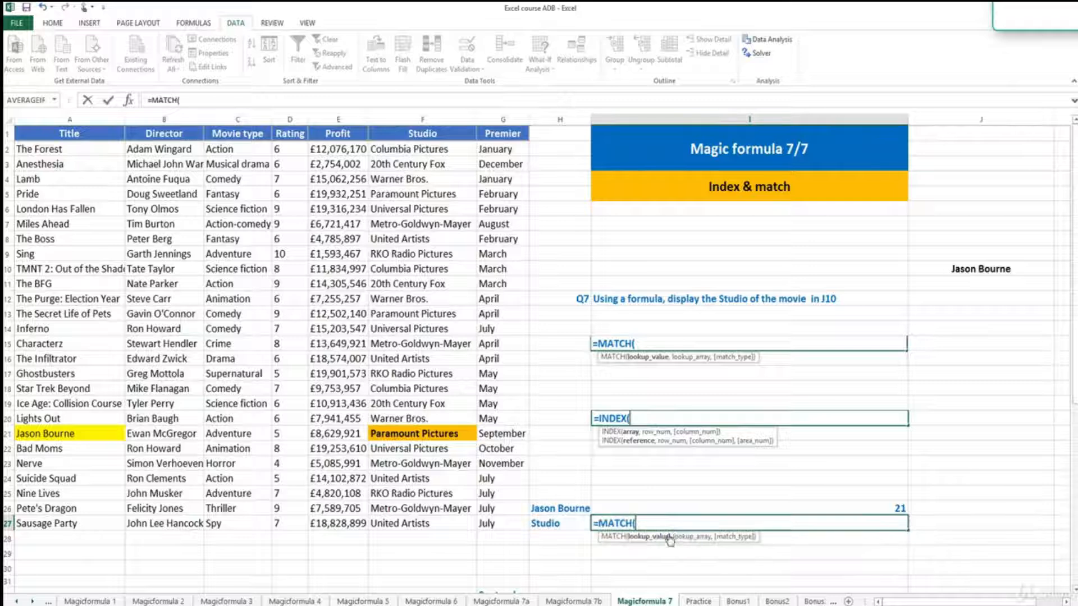
pyautogui.click(573, 522)
pyautogui.write(',')
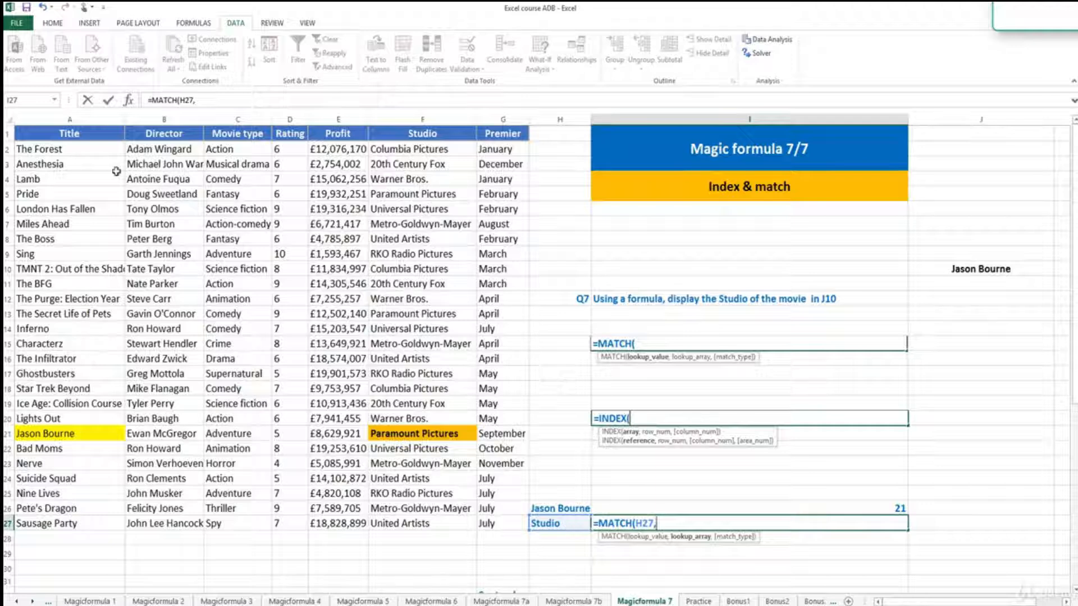
pyautogui.moveTo(87, 131); pyautogui.dragTo(491, 132)
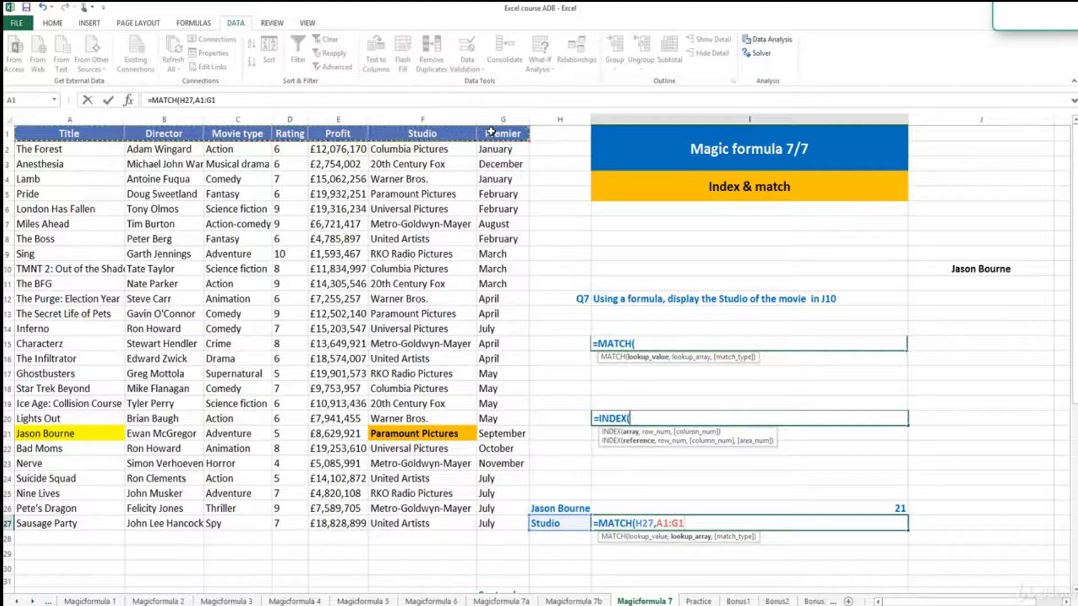
pyautogui.write(',0')
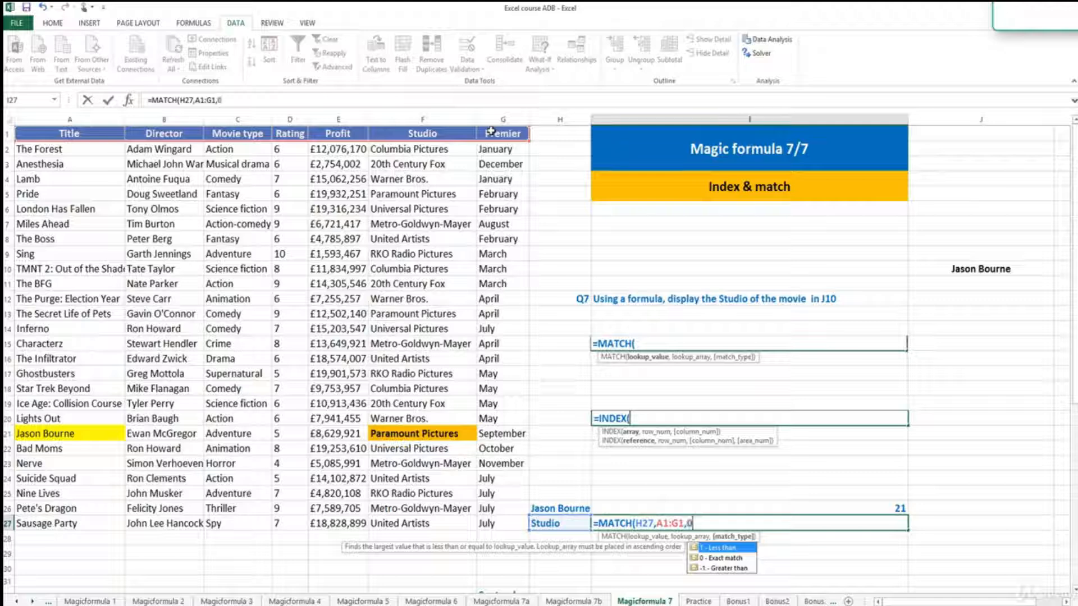
pyautogui.press('Return')
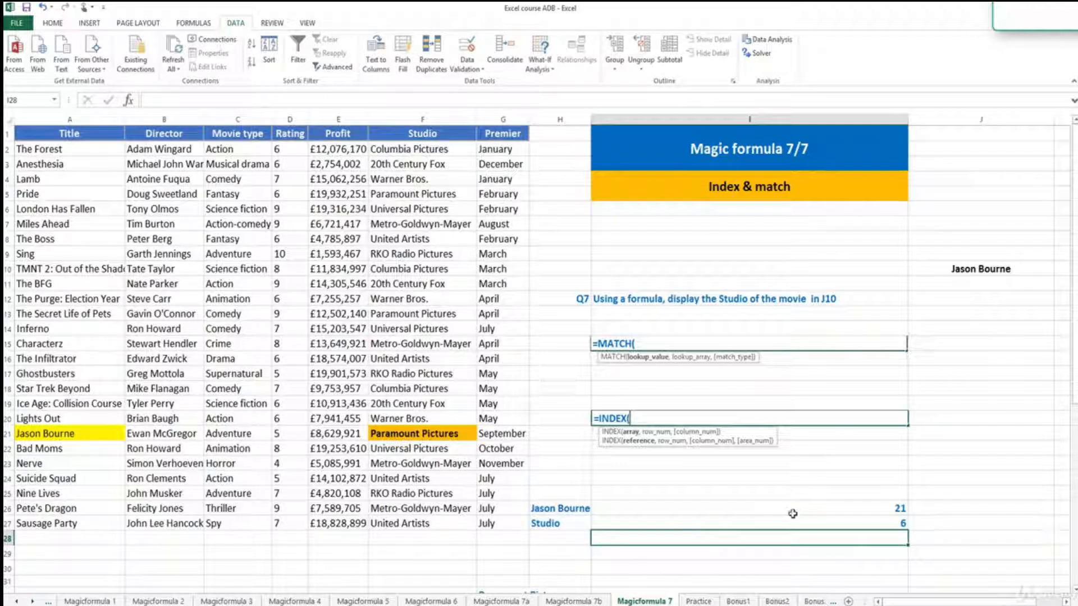
# - Count the header cells from Title to Studio and compare their position with the MATCH results in I26 and I27
pyautogui.click(414, 133)
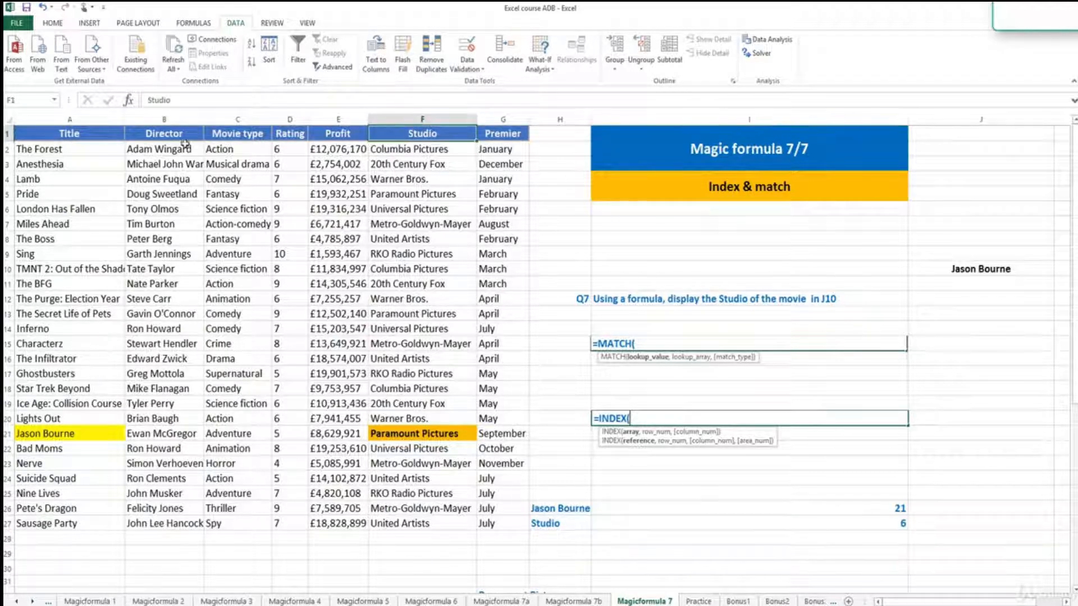
pyautogui.click(106, 133)
pyautogui.click(169, 134)
pyautogui.click(229, 133)
pyautogui.click(285, 134)
pyautogui.click(340, 134)
pyautogui.click(405, 133)
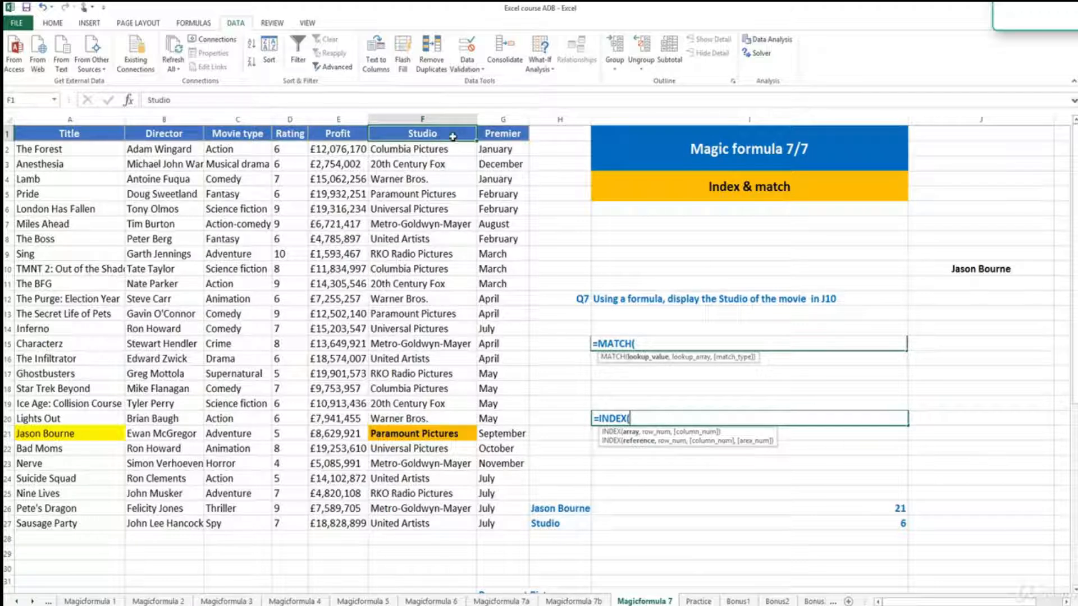
pyautogui.click(849, 521)
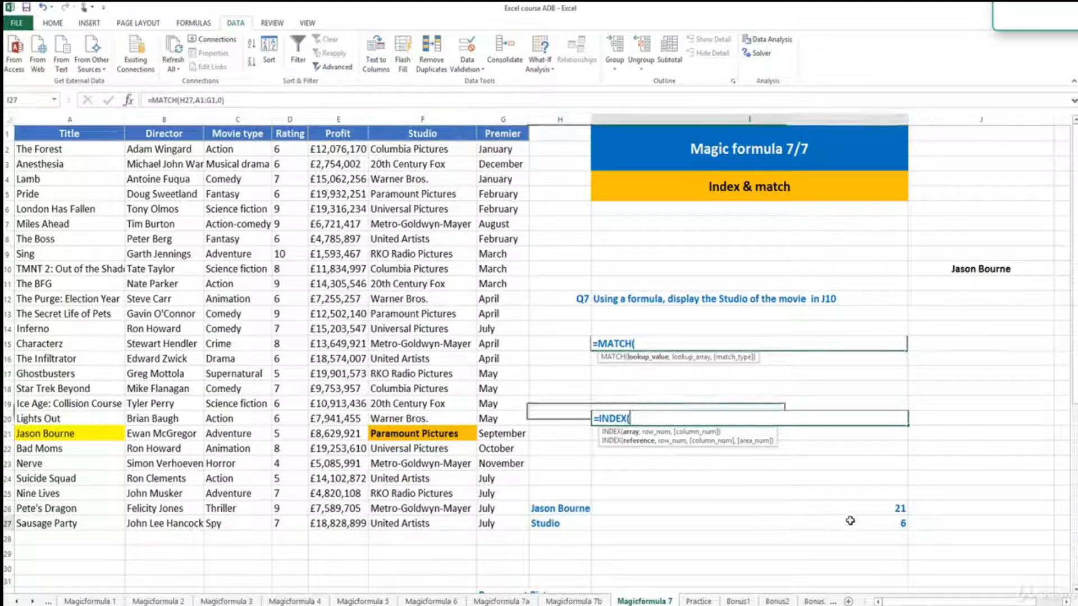
pyautogui.click(846, 508)
pyautogui.click(840, 524)
# - Enter =INDEX(A:G,I26,I27) in I28 to return the studio at the matched row and column
pyautogui.click(742, 542)
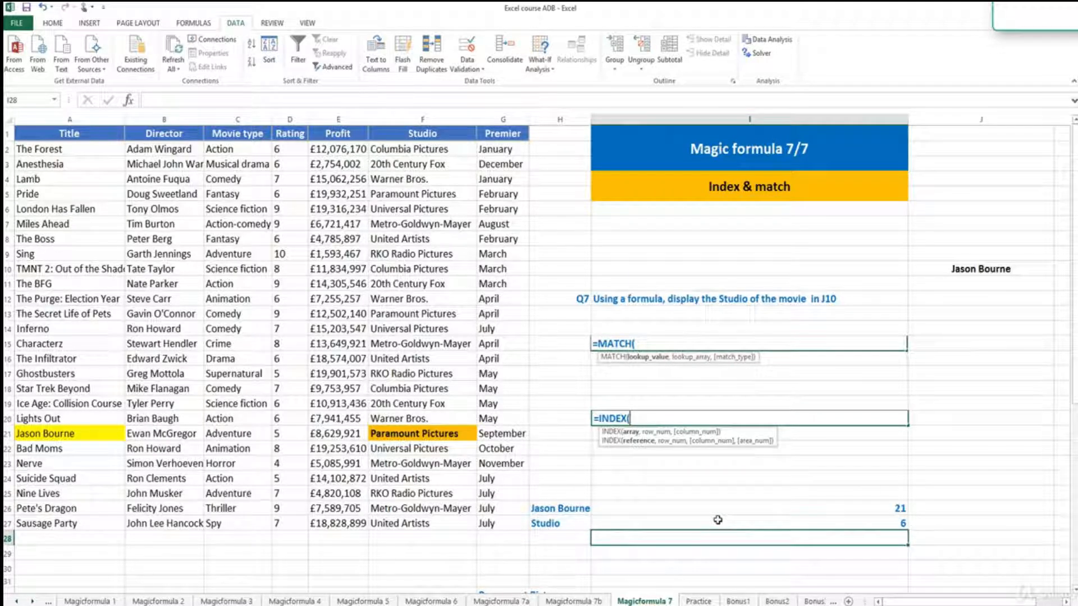
pyautogui.write('=INDEX(')
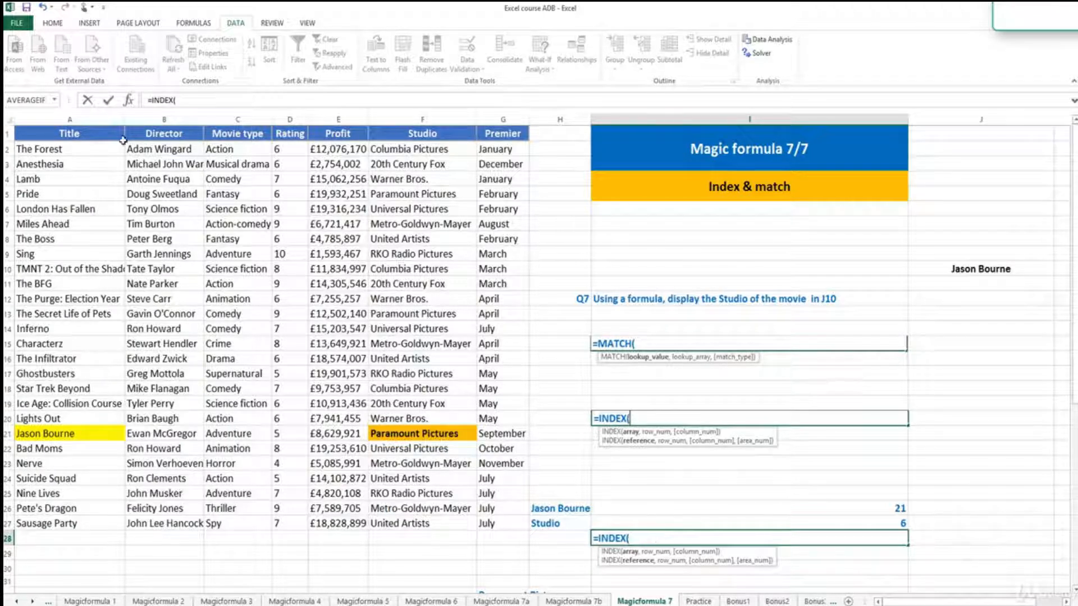
pyautogui.moveTo(70, 119); pyautogui.dragTo(519, 113)
pyautogui.write(',')
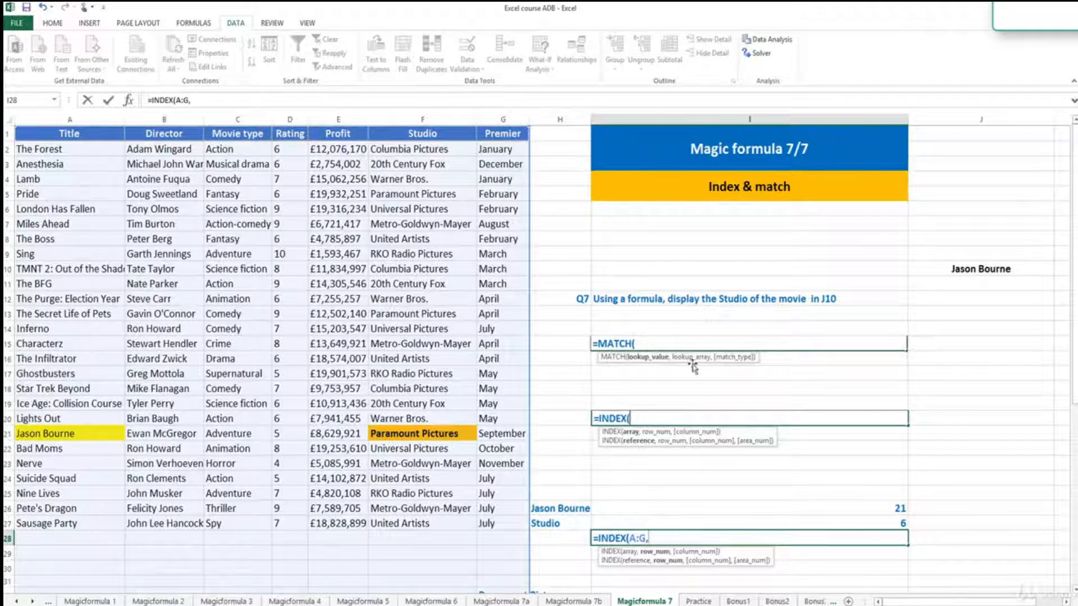
pyautogui.click(868, 508)
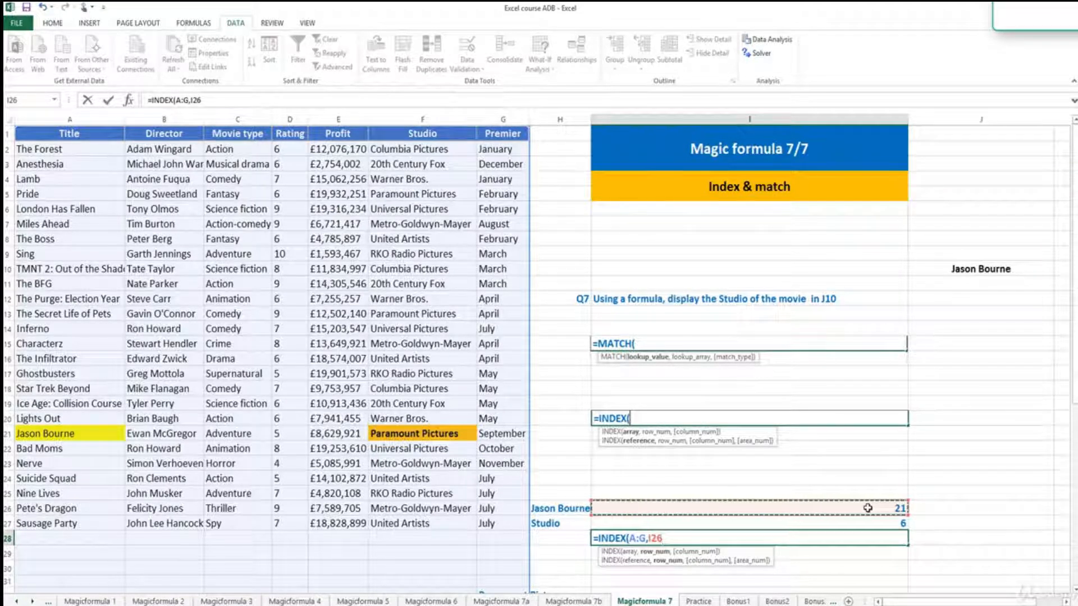
pyautogui.write(',')
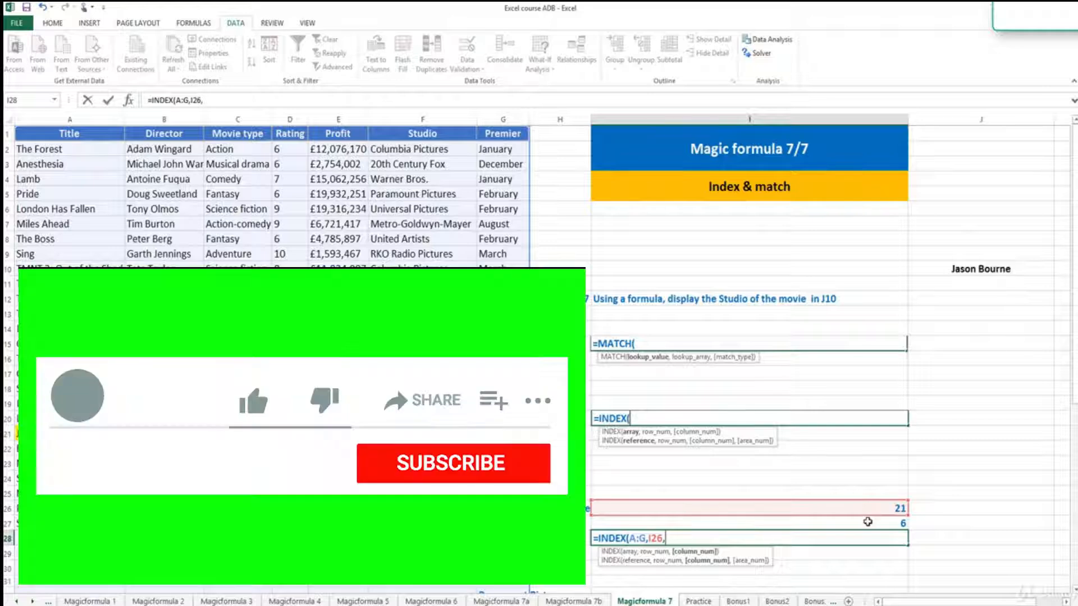
pyautogui.click(867, 521)
pyautogui.write(',')
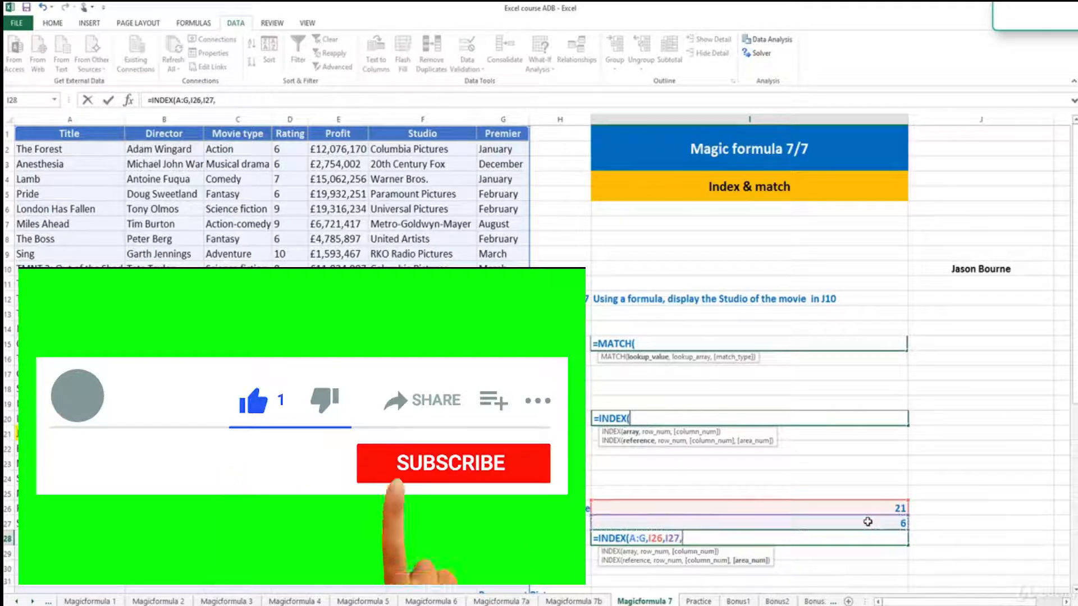
pyautogui.press('BackSpace')
pyautogui.write(')')
pyautogui.press('Return')
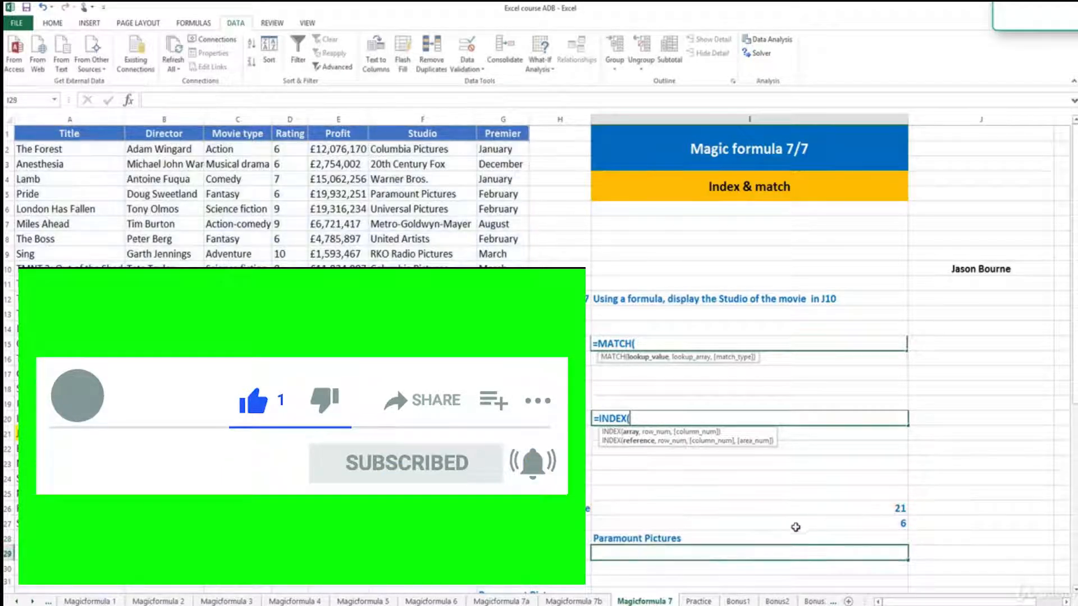
# - Check the INDEX result in I28 against the intersection of the Jason Bourne row and the Studio column, and review its formula
pyautogui.click(752, 531)
pyautogui.click(422, 434)
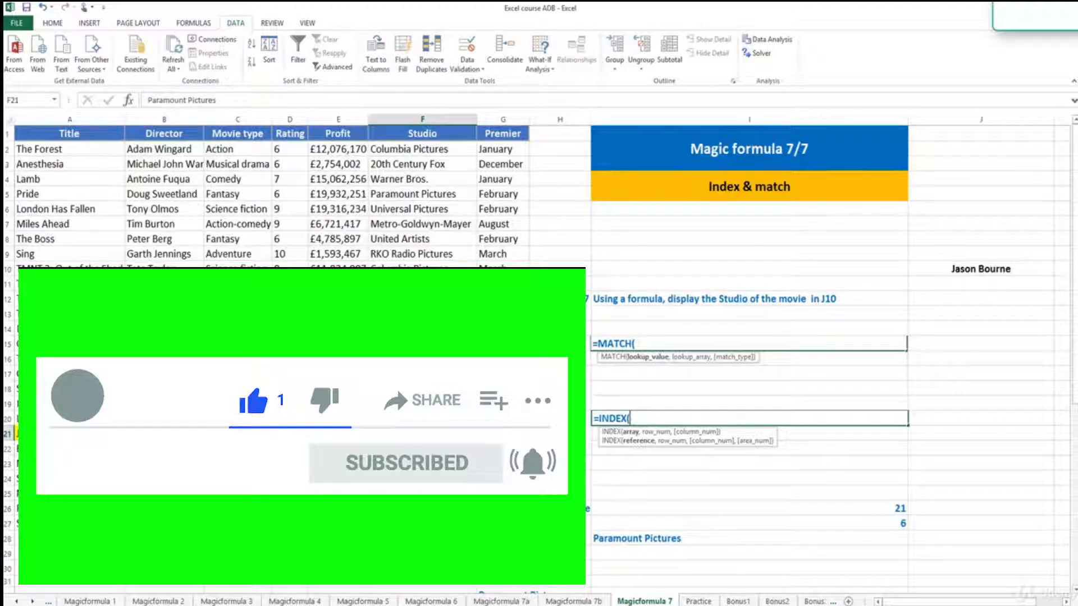
pyautogui.click(614, 535)
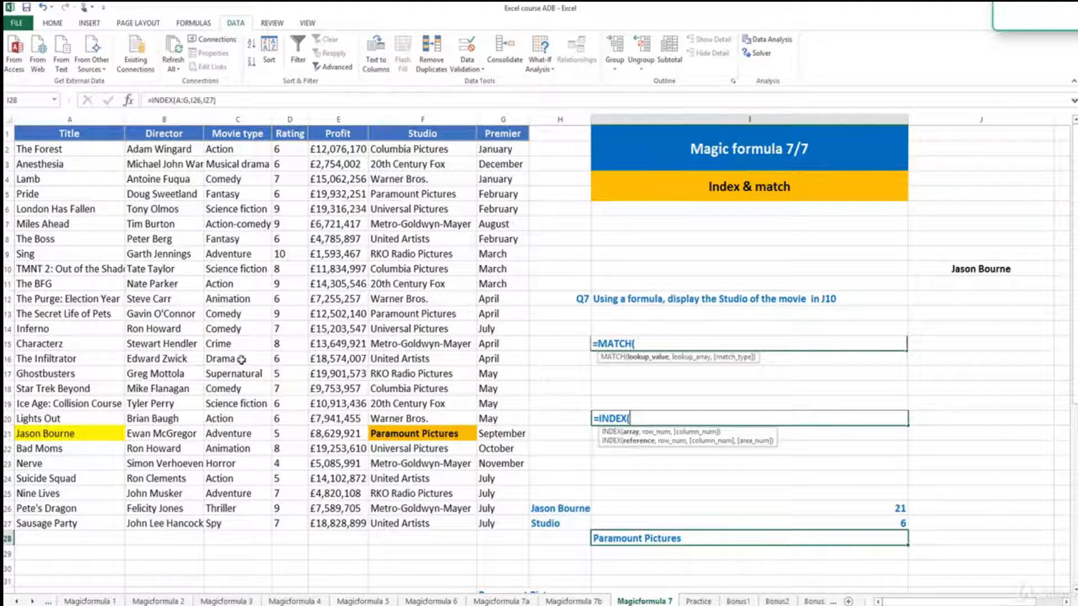
pyautogui.click(39, 431)
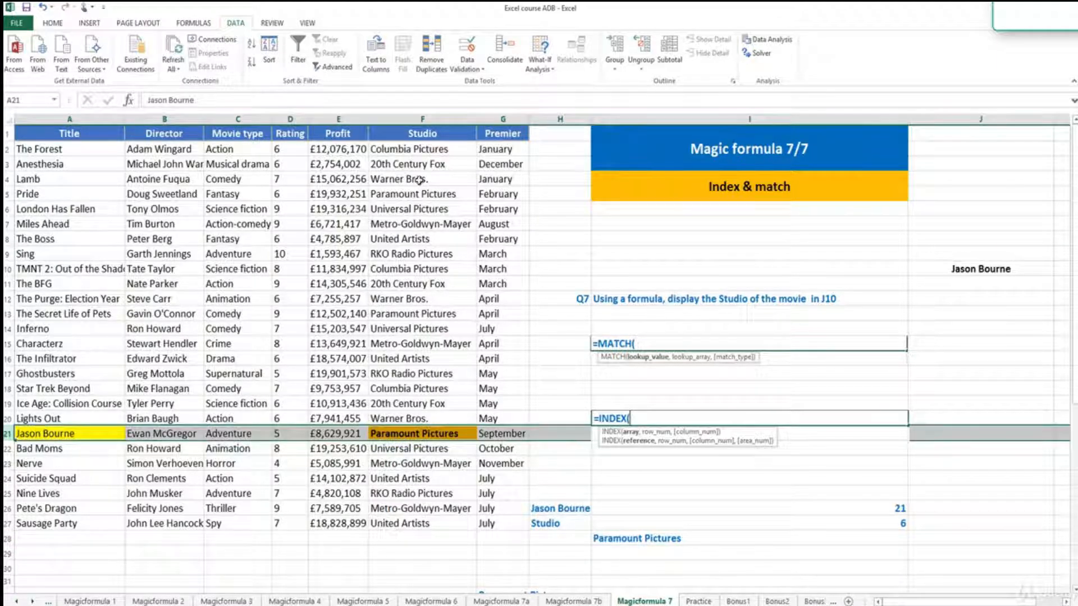
pyautogui.click(422, 119)
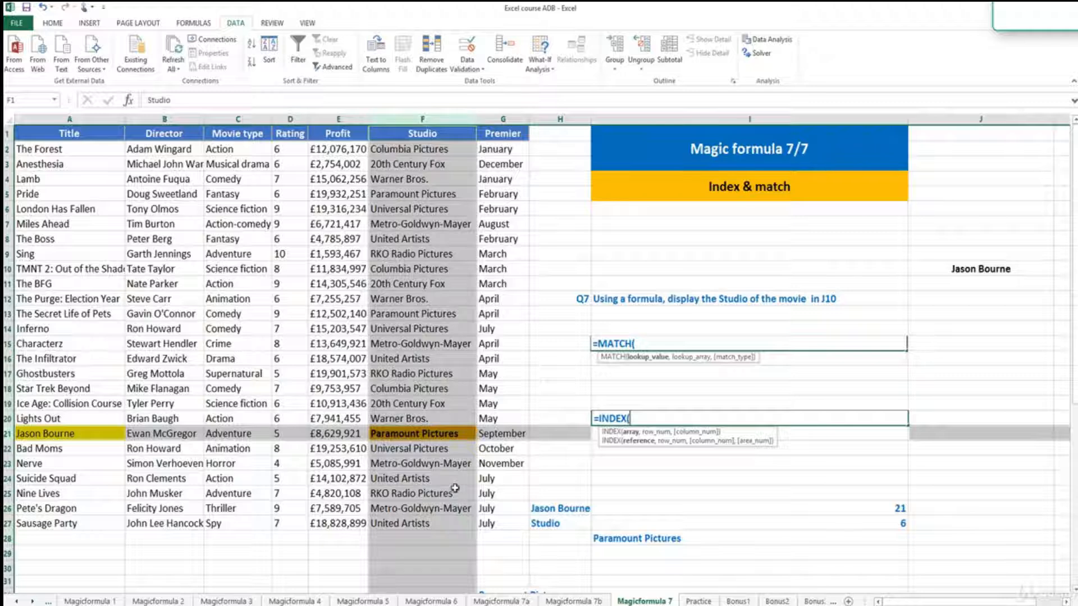
pyautogui.click(627, 539)
pyautogui.doubleClick(627, 538)
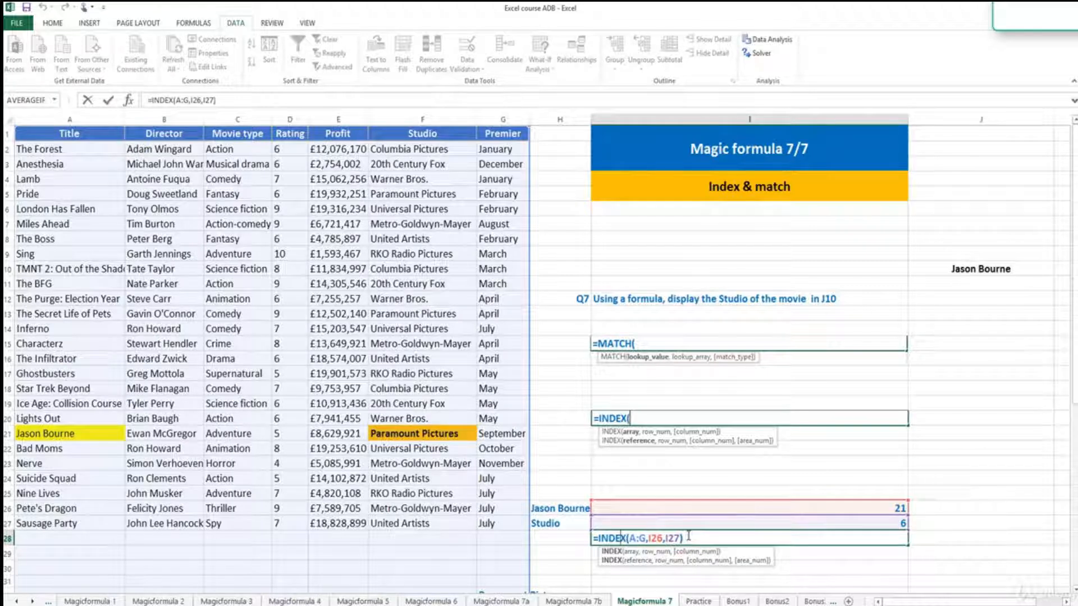
pyautogui.press('Return')
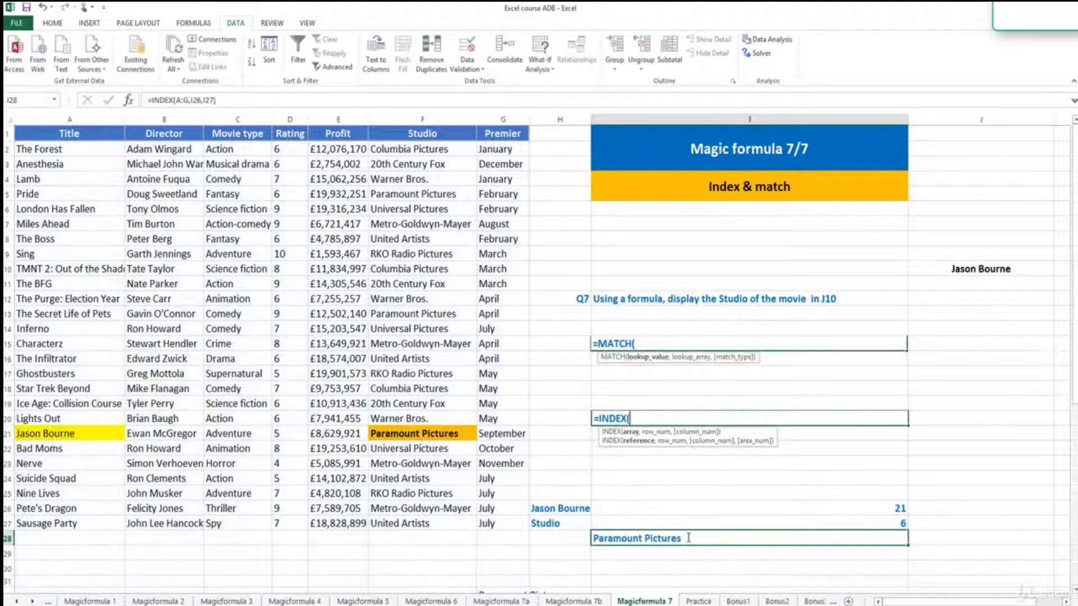
pyautogui.doubleClick(723, 539)
pyautogui.press('Escape')
# - Replace the I26 reference in the I28 formula with MATCH(H26,A:A,) copied from I26
pyautogui.doubleClick(808, 507)
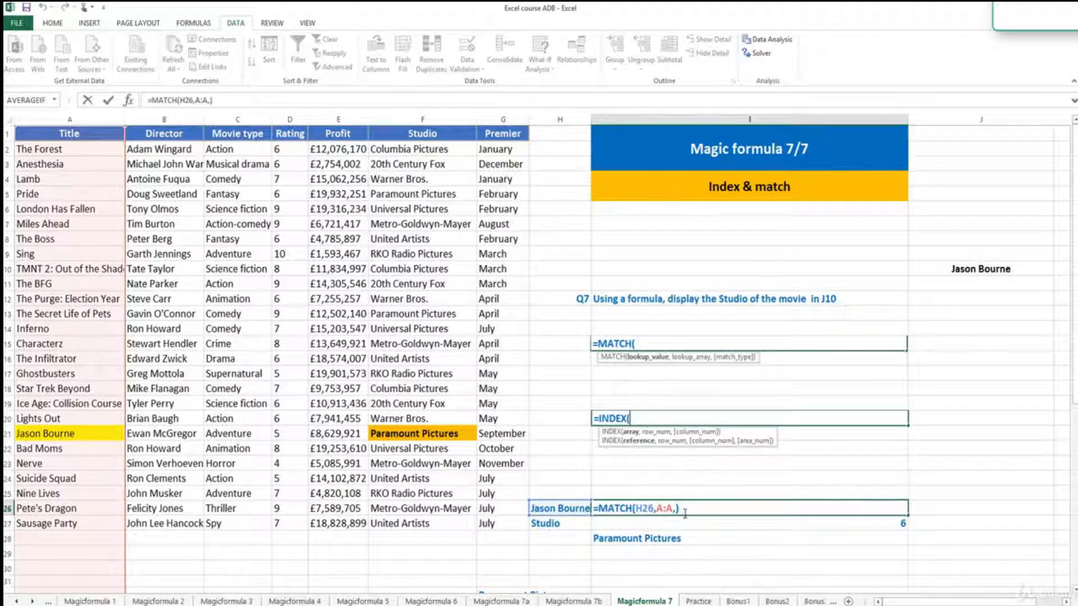
pyautogui.moveTo(684, 508); pyautogui.dragTo(598, 509)
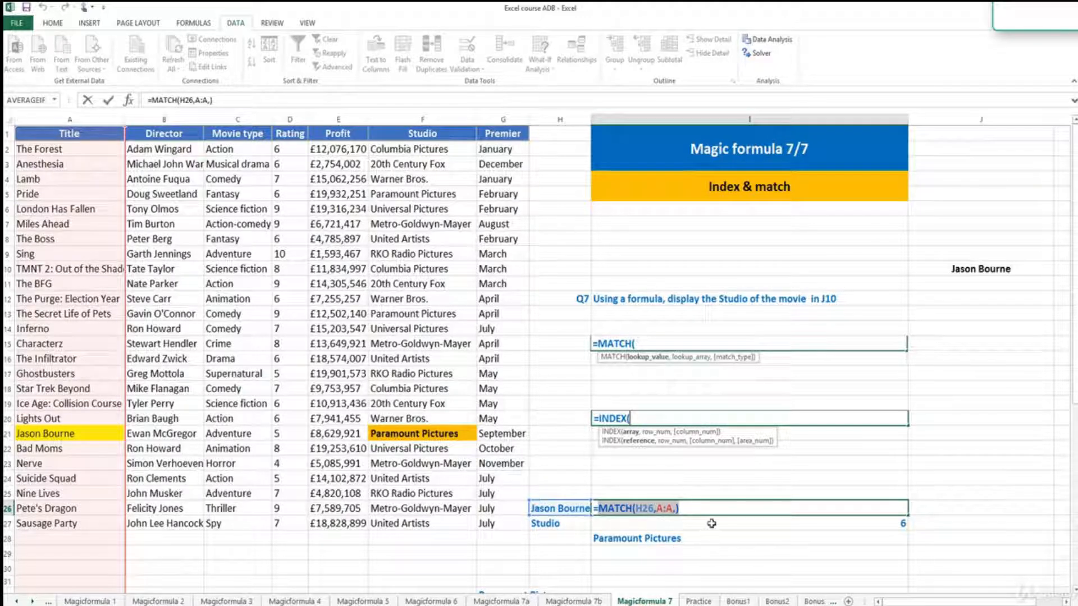
pyautogui.press('Escape')
pyautogui.click(675, 538)
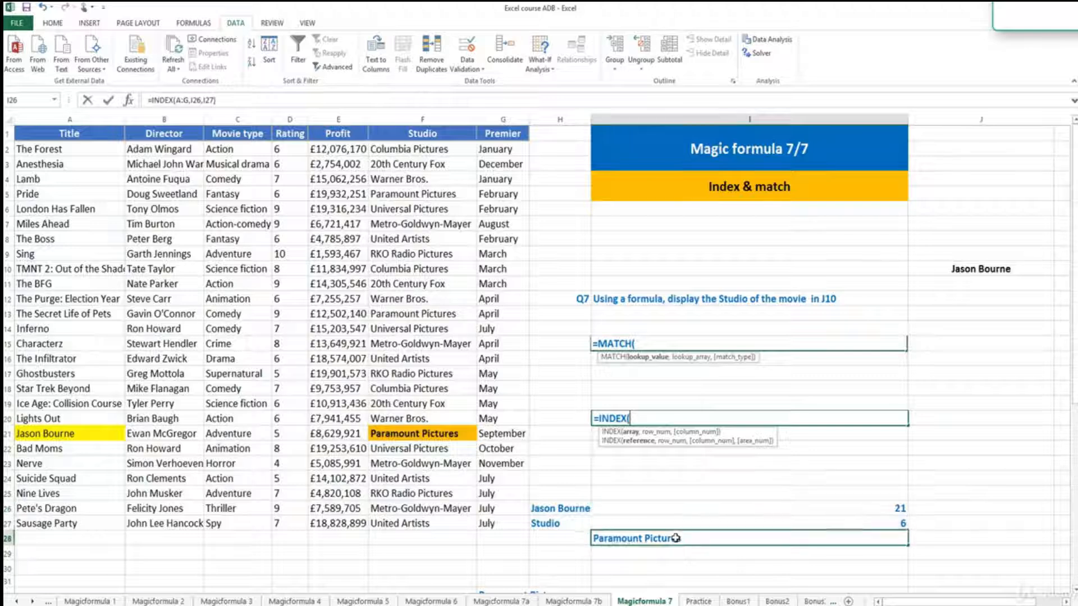
pyautogui.doubleClick(671, 539)
pyautogui.moveTo(664, 538); pyautogui.dragTo(648, 538)
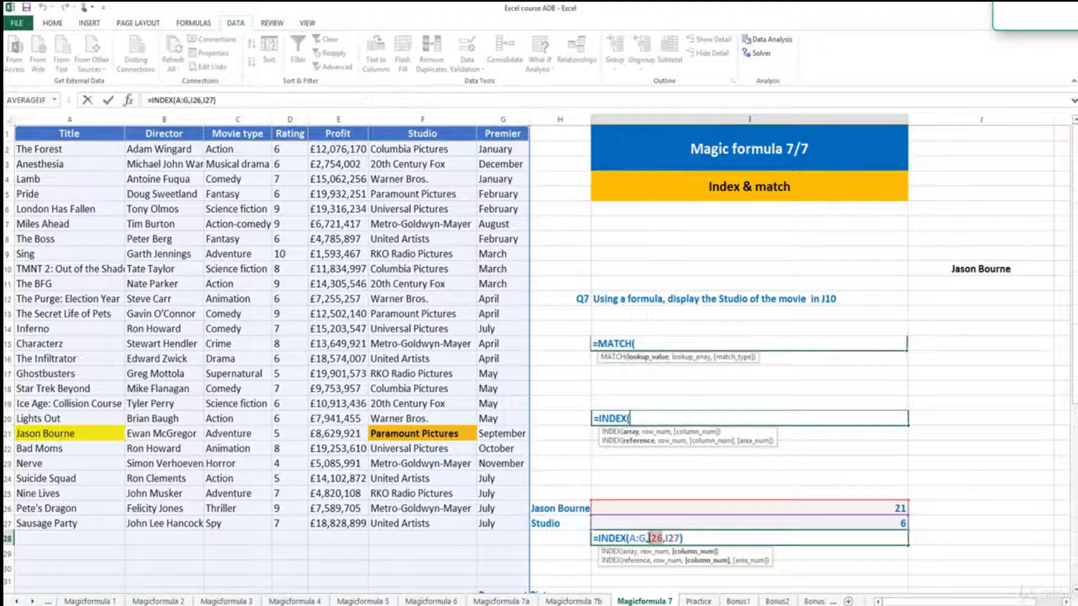
pyautogui.hotkey('ctrl', 'v')
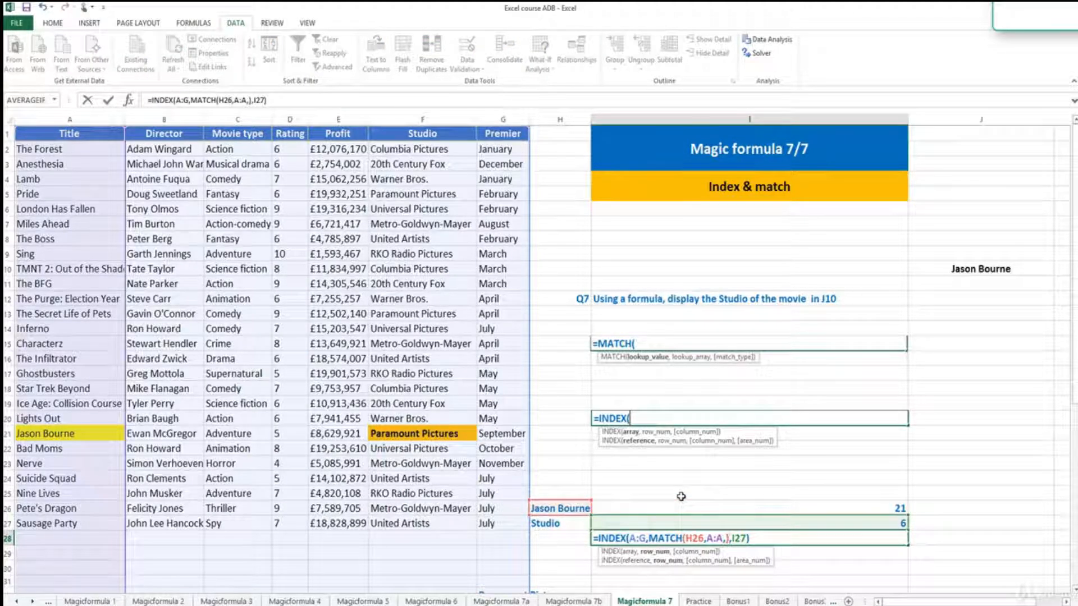
pyautogui.press('Return')
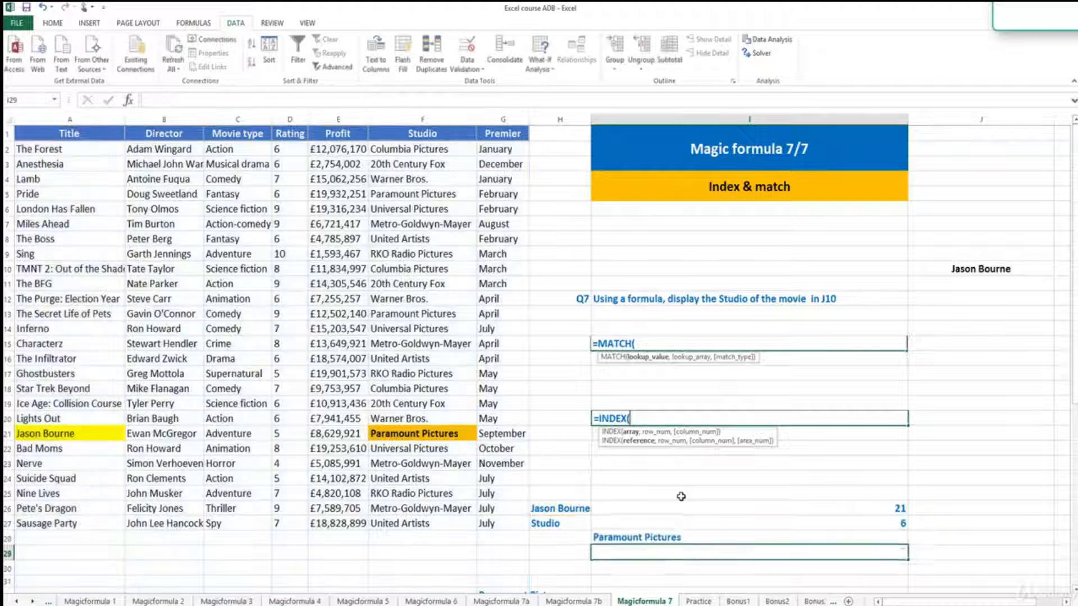
# - Examine the nested MATCH that supplies the row number in the I28 formula
pyautogui.click(682, 538)
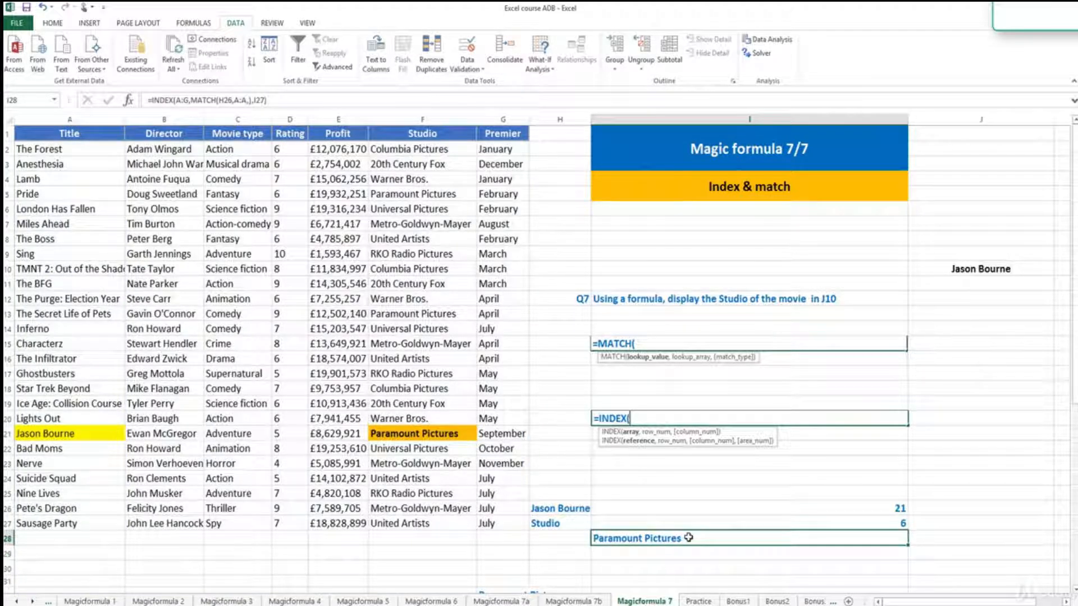
pyautogui.doubleClick(688, 538)
pyautogui.click(787, 539)
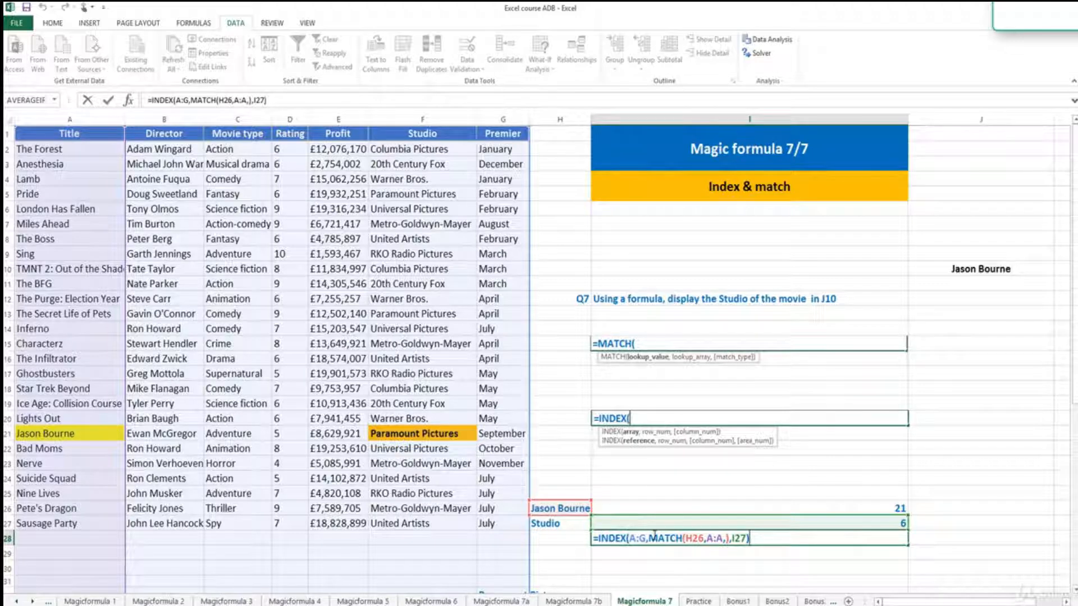
pyautogui.moveTo(651, 538); pyautogui.dragTo(730, 538)
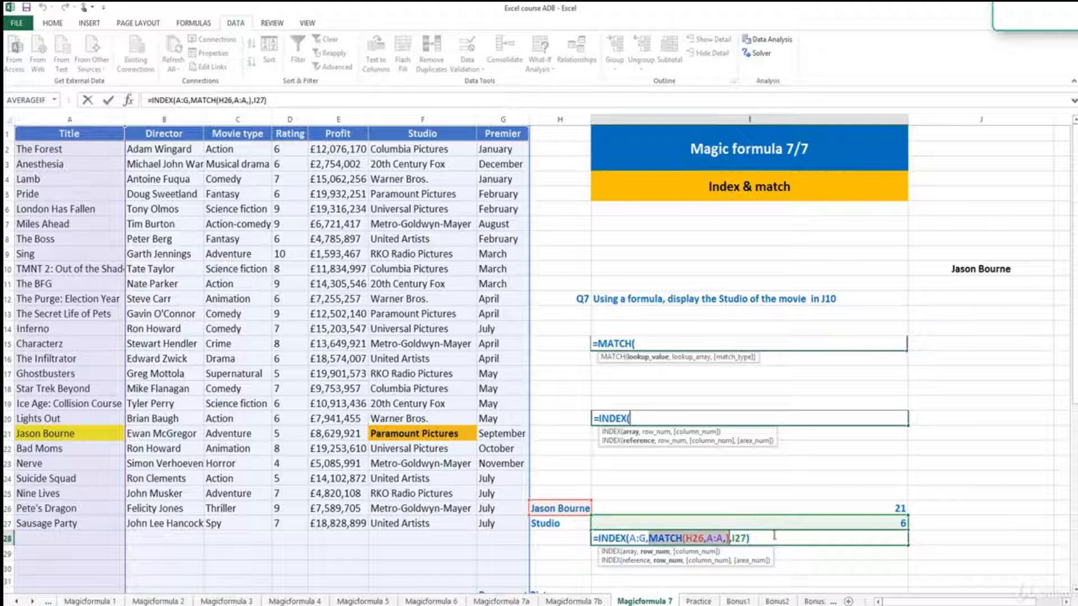
pyautogui.press('Escape')
# - Replace the I27 reference in the I28 formula with MATCH(H27,A1:G1,0) copied from I27
pyautogui.doubleClick(822, 522)
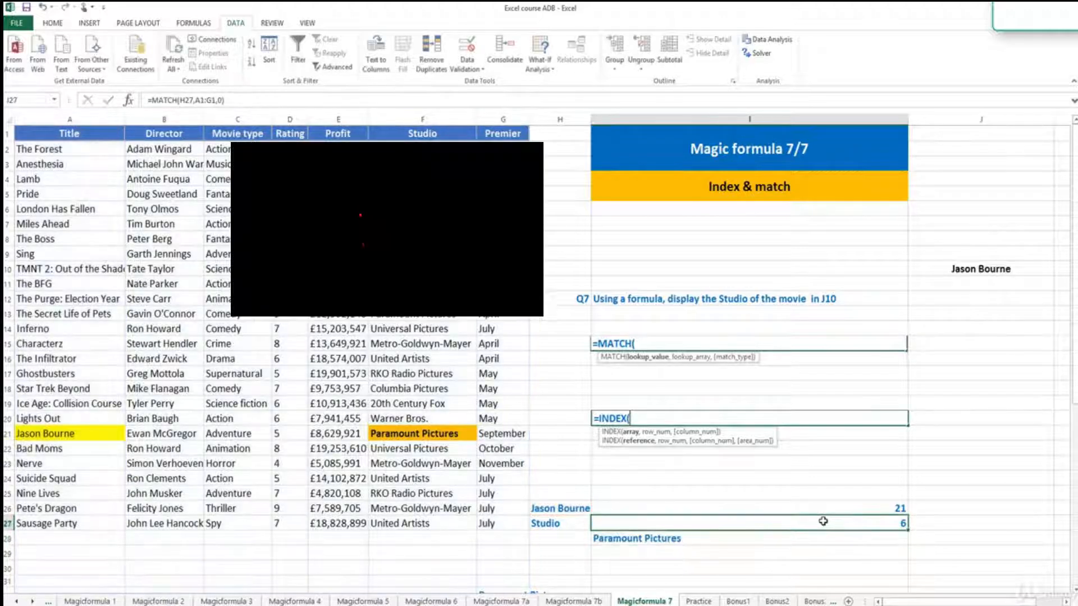
pyautogui.moveTo(708, 522); pyautogui.dragTo(594, 522)
pyautogui.hotkey('ctrl', 'c')
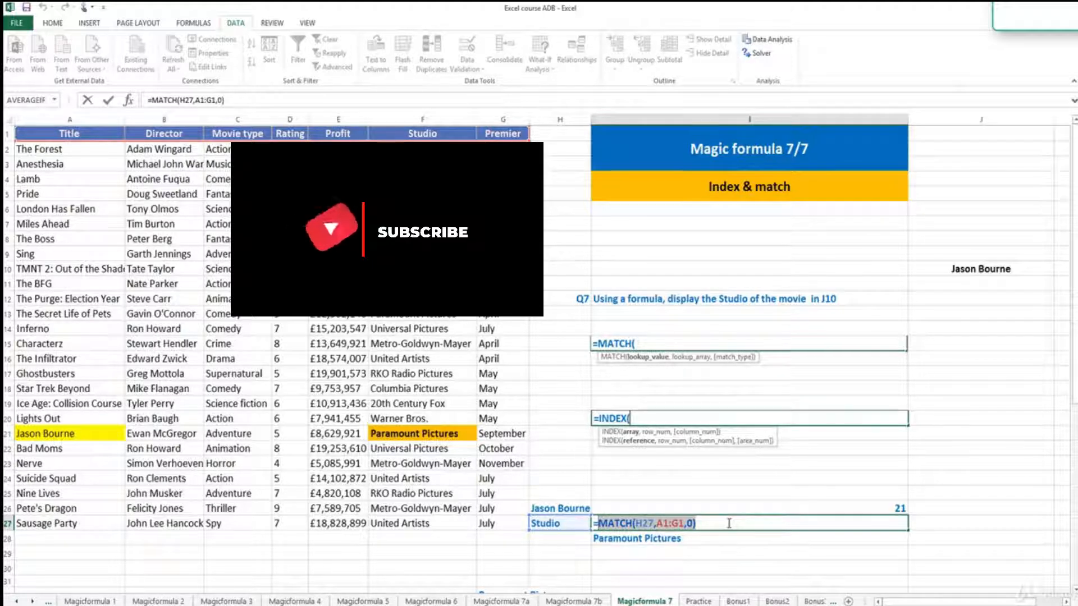
pyautogui.hotkey('ctrl', 'Return')
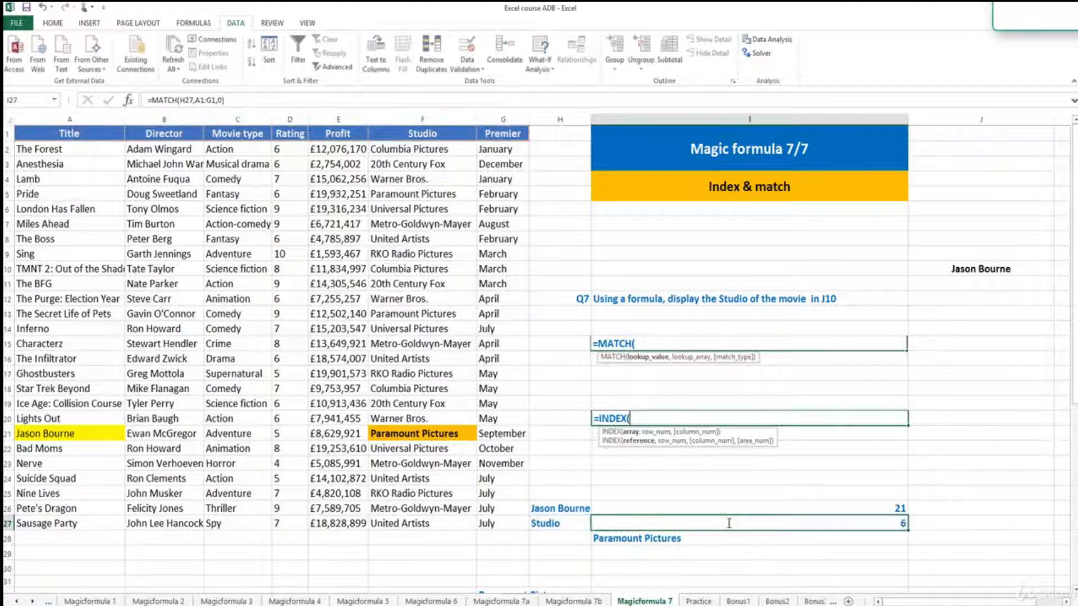
pyautogui.click(704, 538)
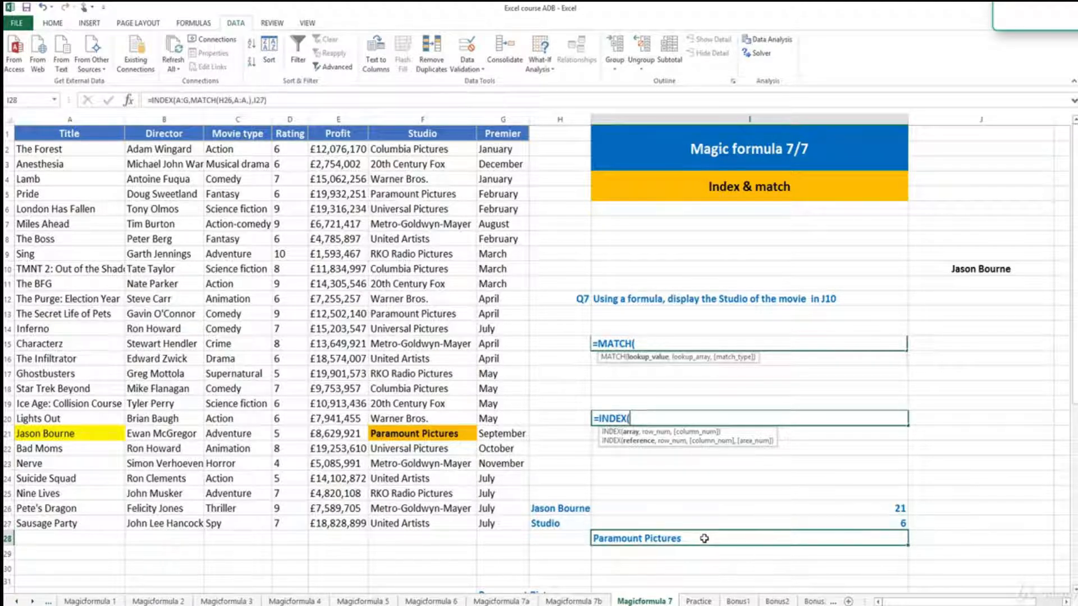
pyautogui.doubleClick(704, 538)
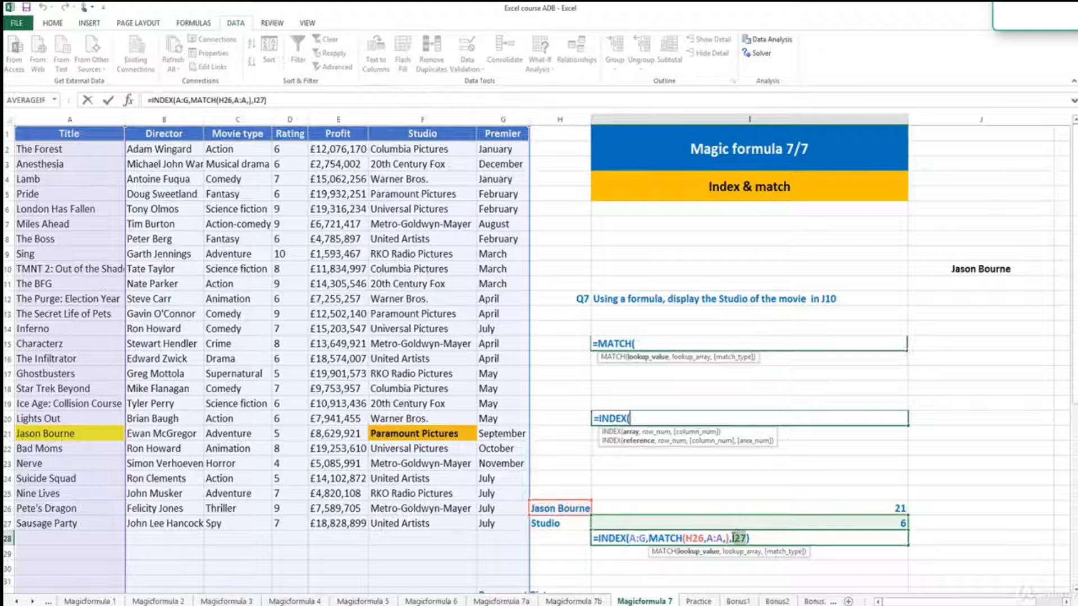
pyautogui.click(733, 538)
pyautogui.hotkey('ctrl', 'v')
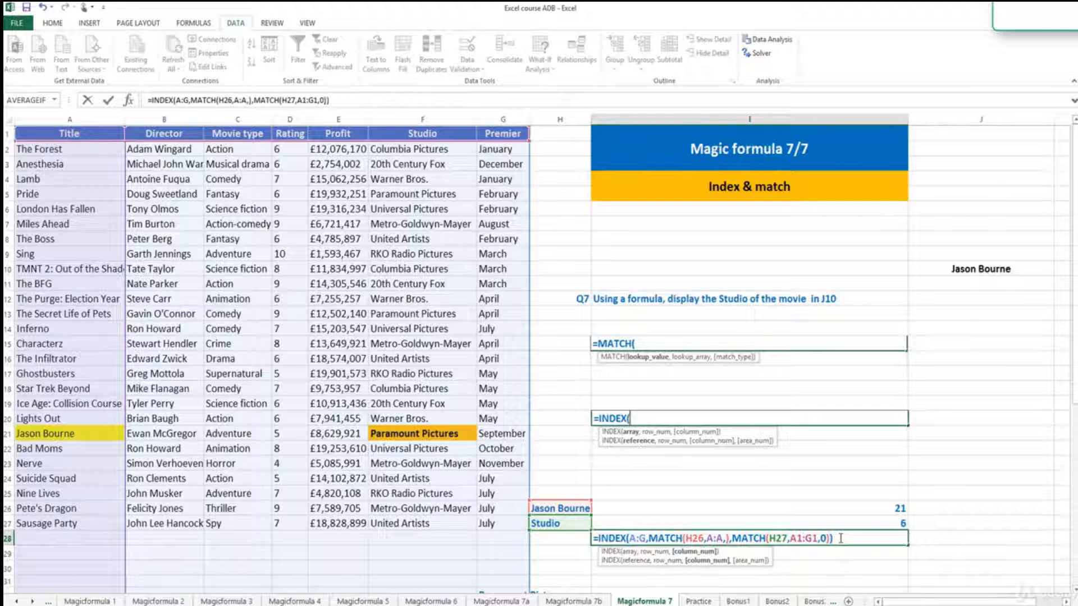
pyautogui.hotkey('ctrl', 'Return')
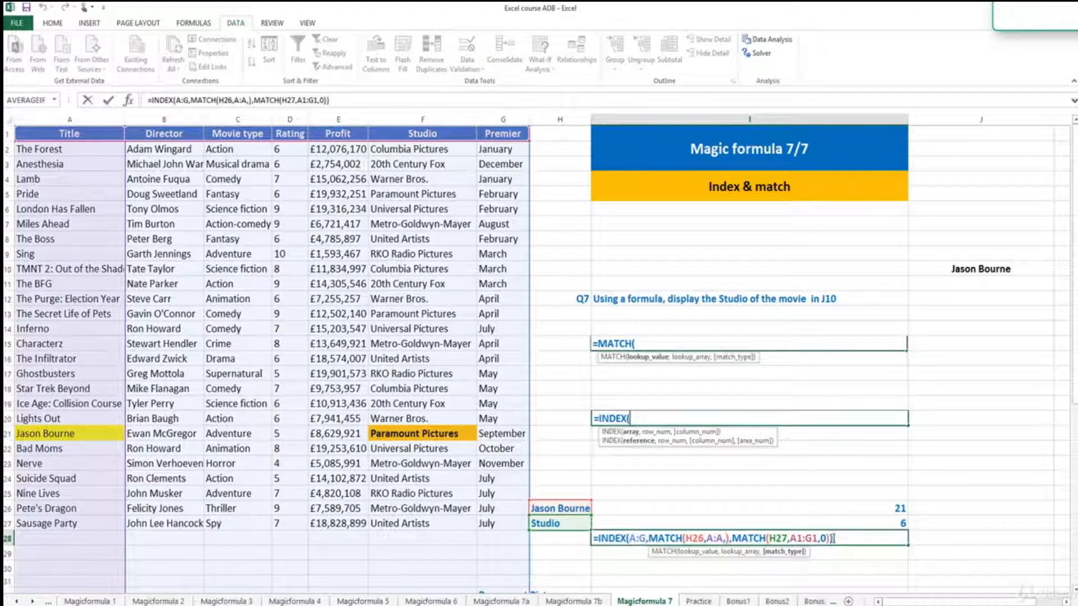
pyautogui.write(')')
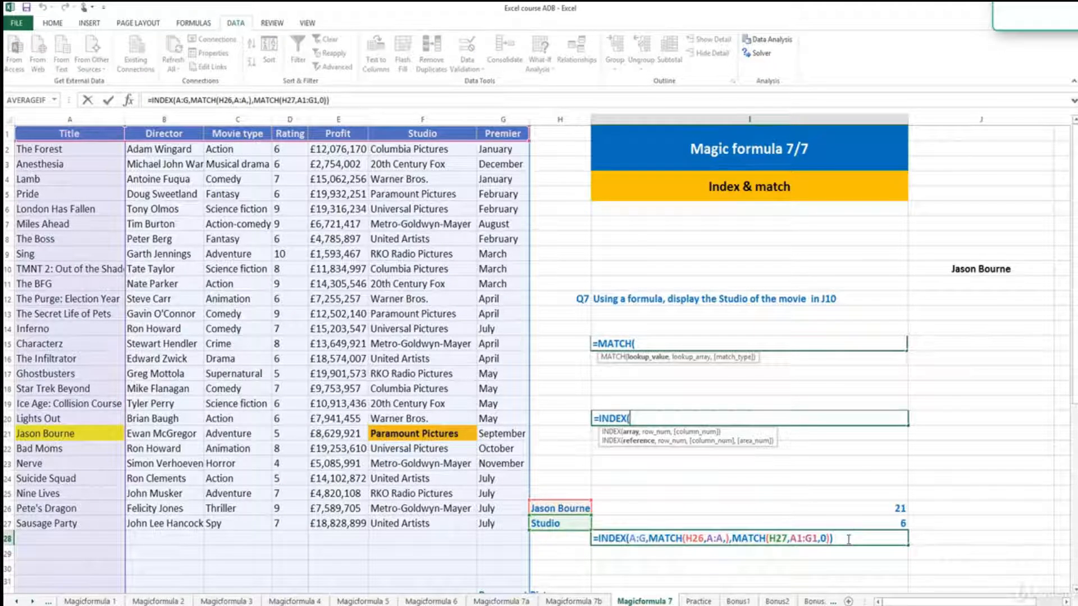
pyautogui.hotkey('ctrl', 'Return')
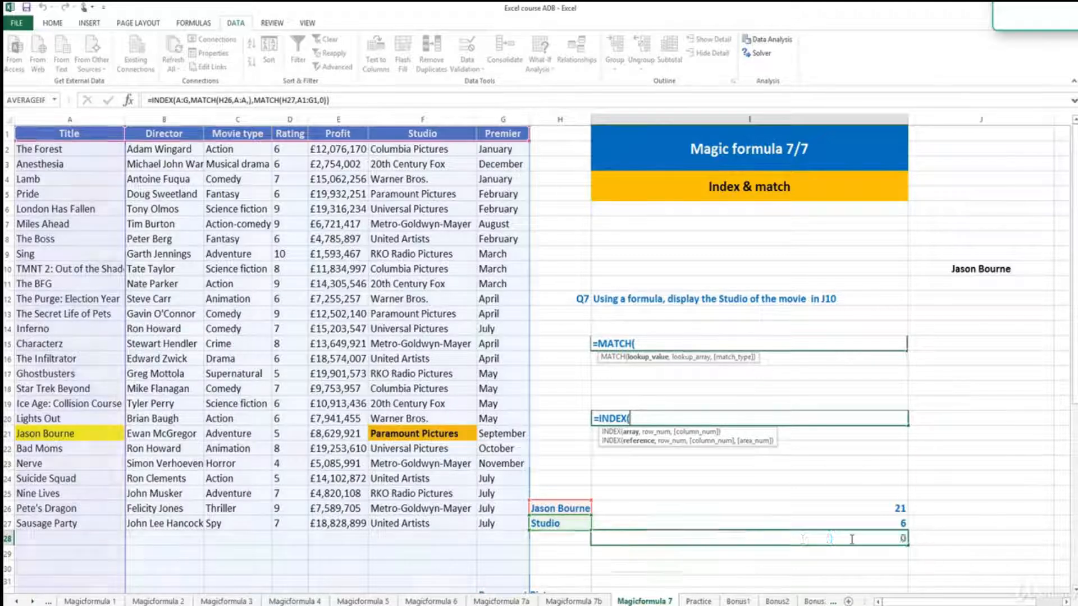
# - Delete the helper MATCH formulas in I26 and I27, and check the combined INDEX and MATCH formula in I28
pyautogui.click(900, 508)
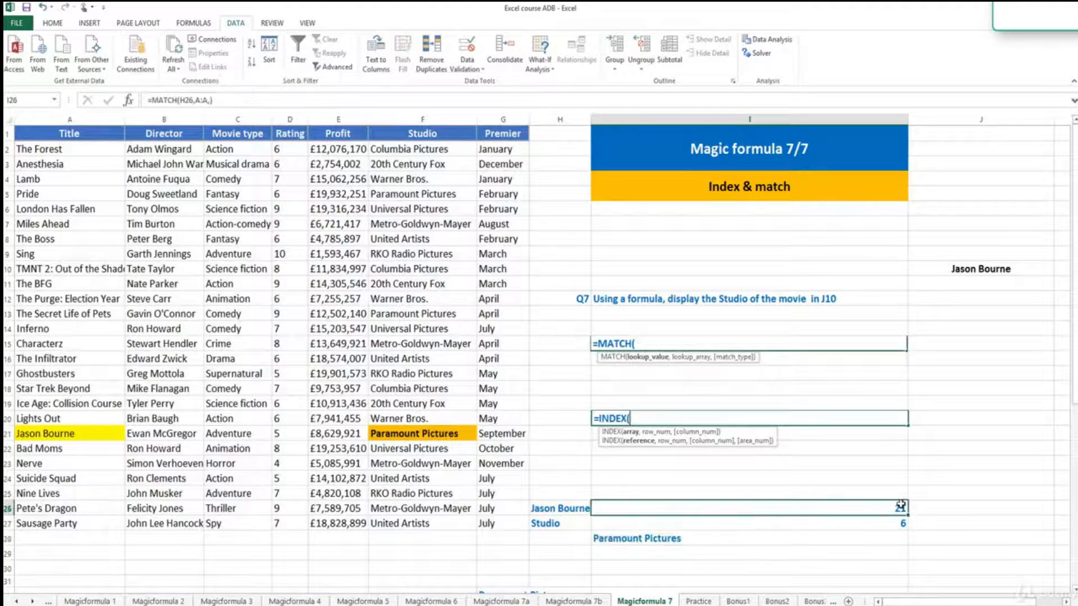
pyautogui.press('Delete')
pyautogui.click(883, 521)
pyautogui.press('Delete')
pyautogui.click(799, 555)
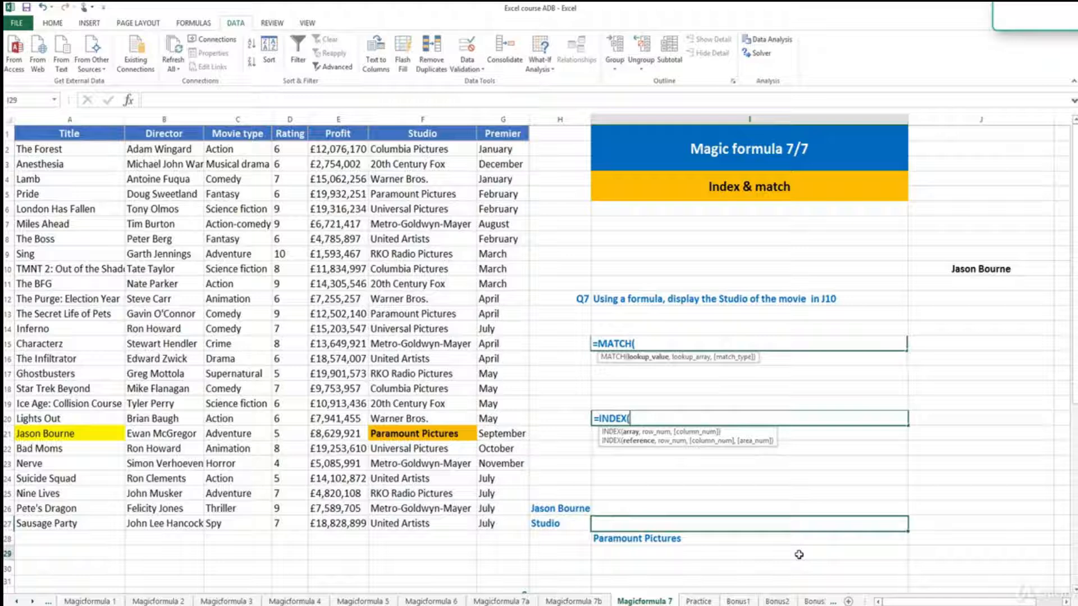
pyautogui.click(714, 540)
pyautogui.doubleClick(734, 540)
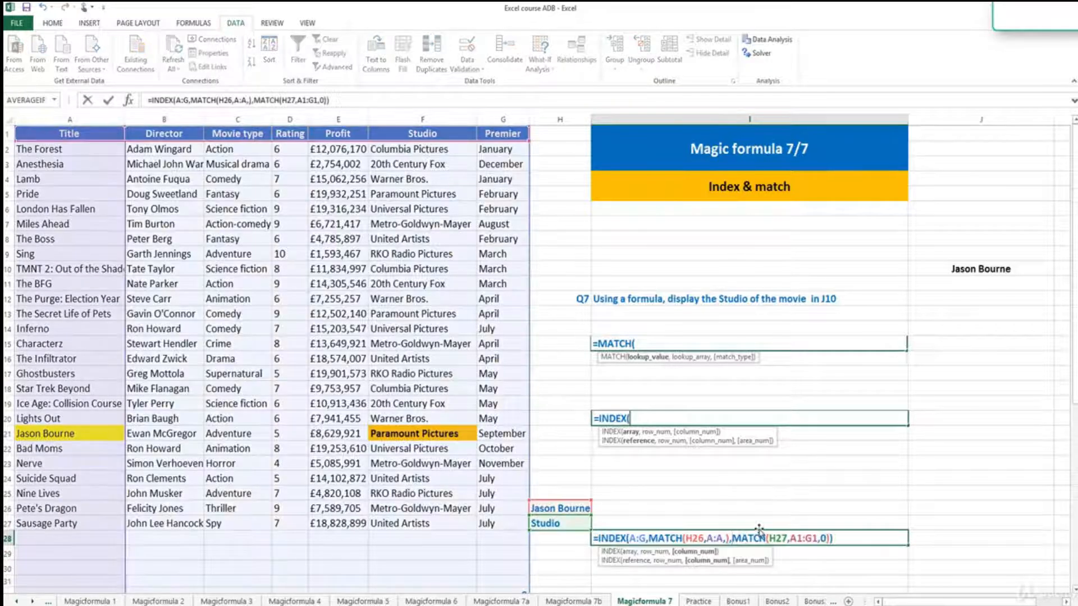
pyautogui.press('Escape')
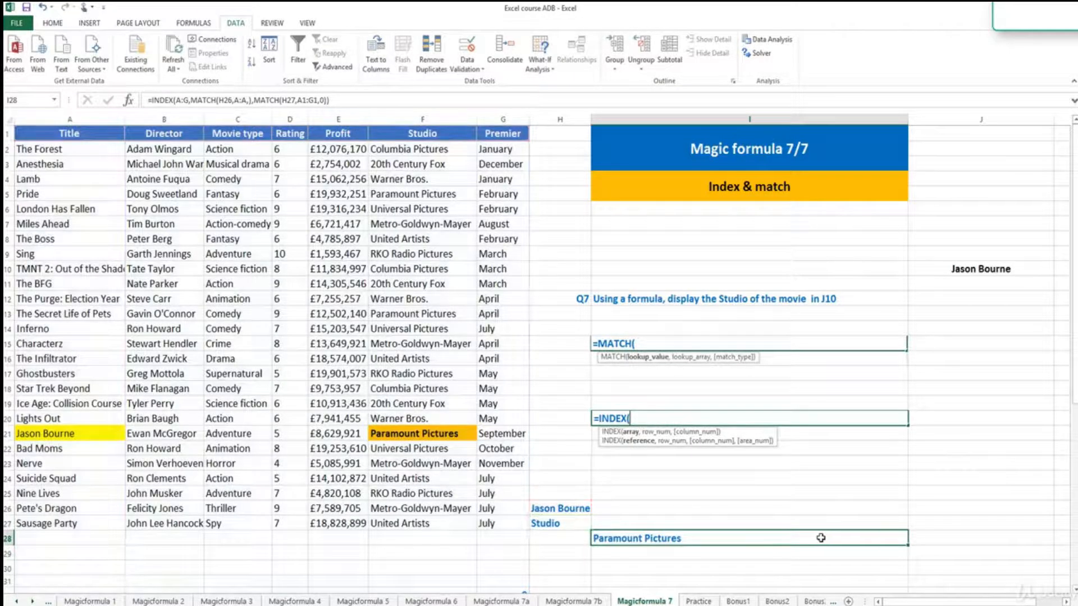
# - Move the combined formula from I28 down to I30 and back to I28
pyautogui.moveTo(775, 533); pyautogui.dragTo(752, 564)
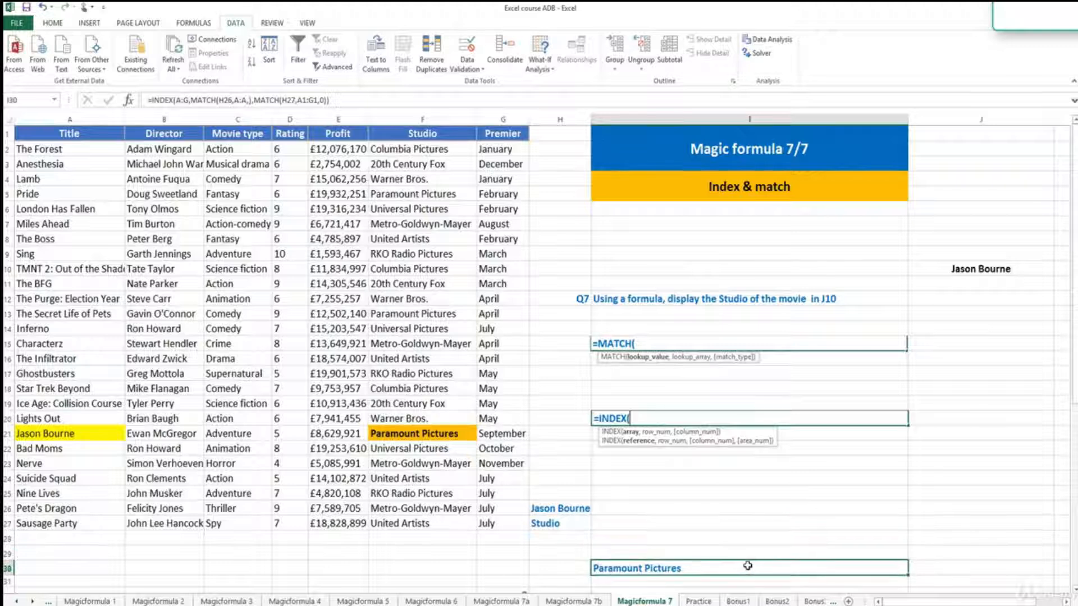
pyautogui.moveTo(838, 567); pyautogui.dragTo(780, 532)
# - Test the I28 formula by choosing Nerve, Nine Lives, Pete's Dragon and again Jason Bourne in H26, and review the formula's references
pyautogui.click(579, 509)
pyautogui.click(596, 508)
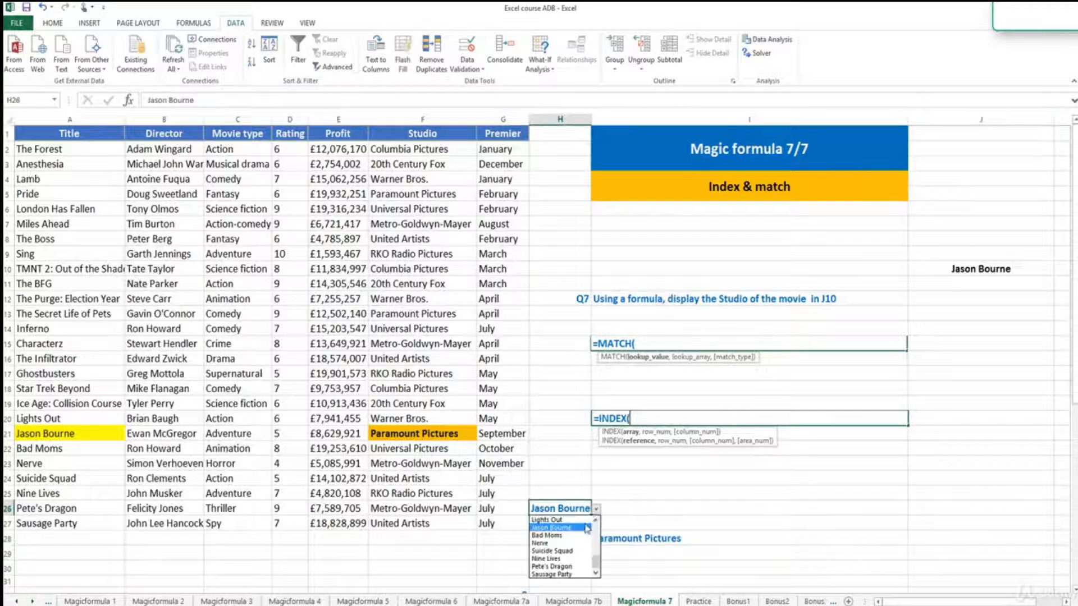
pyautogui.click(555, 543)
pyautogui.click(596, 508)
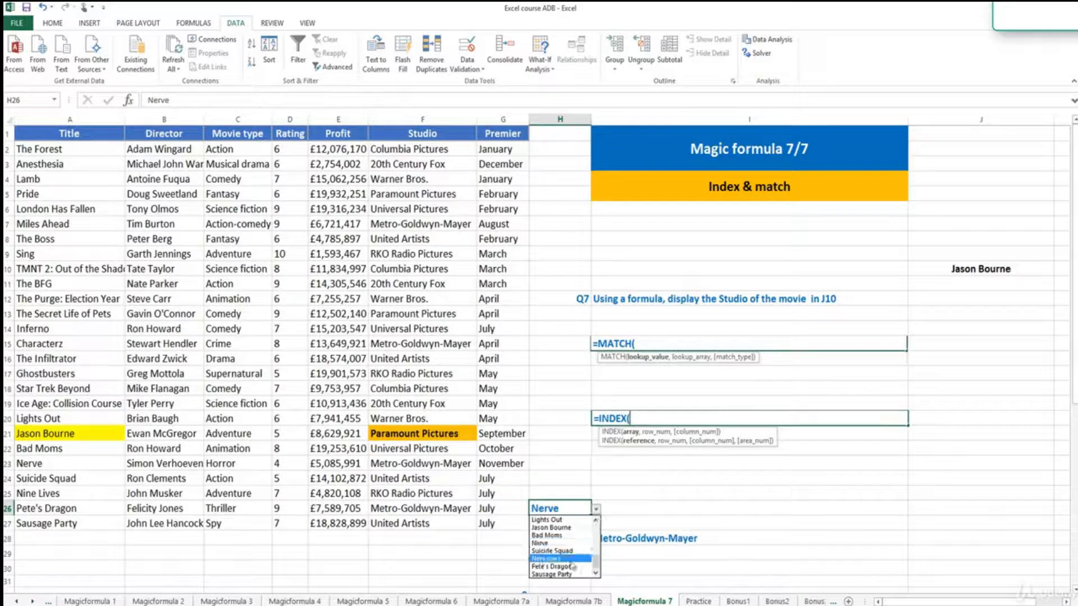
pyautogui.click(548, 558)
pyautogui.click(596, 508)
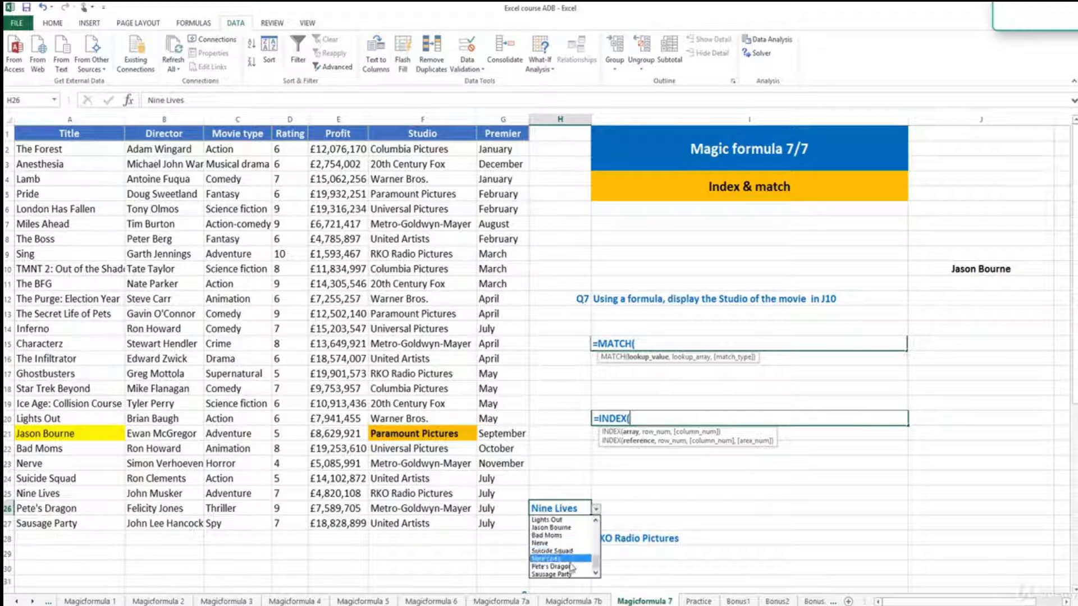
pyautogui.click(547, 566)
pyautogui.click(596, 508)
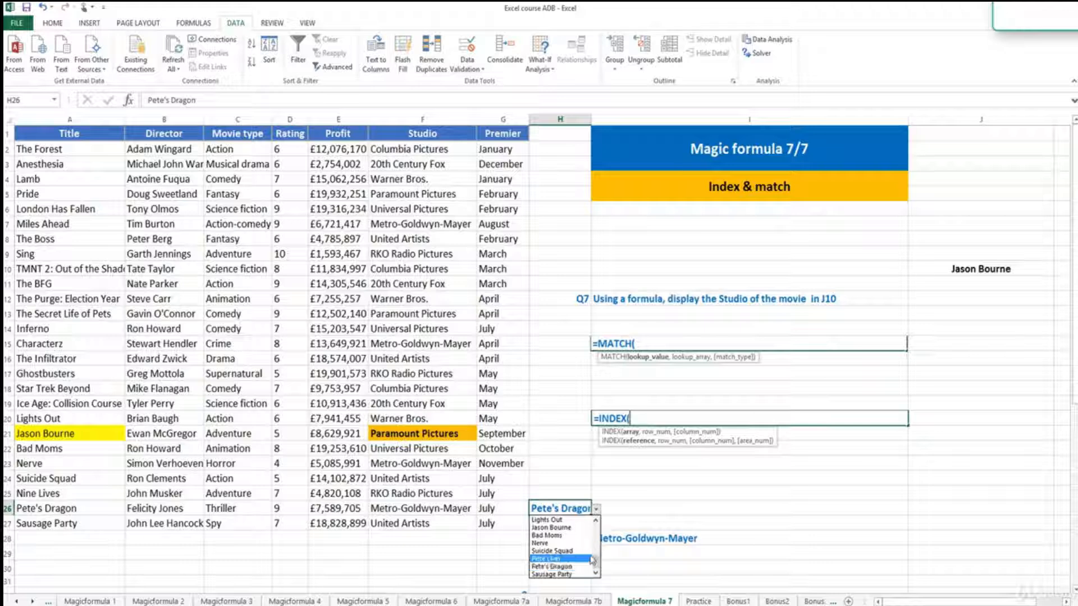
pyautogui.moveTo(595, 562); pyautogui.dragTo(596, 556)
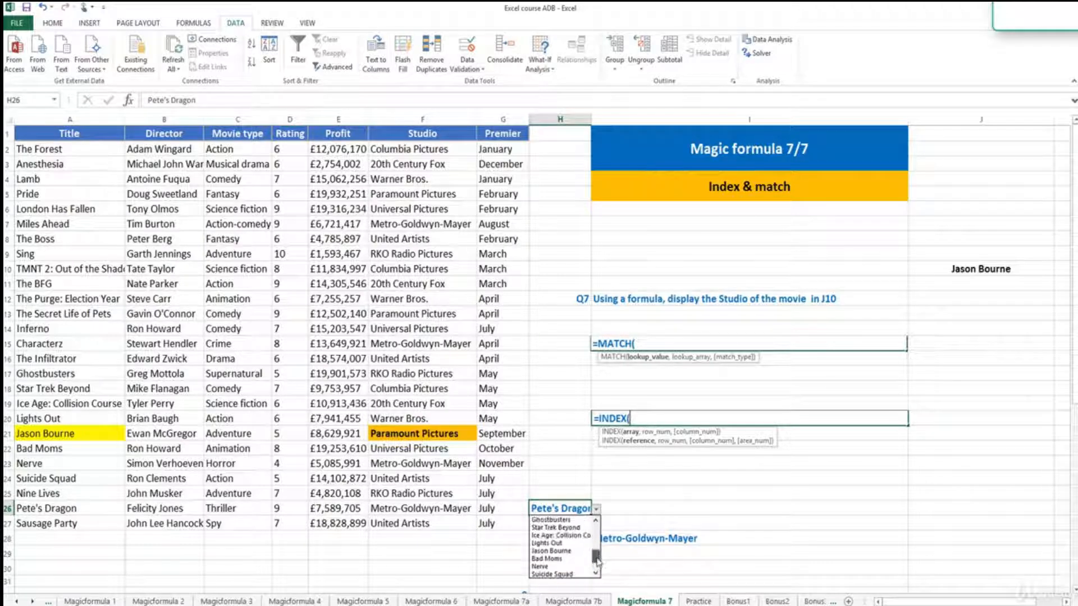
pyautogui.click(579, 555)
pyautogui.doubleClick(817, 542)
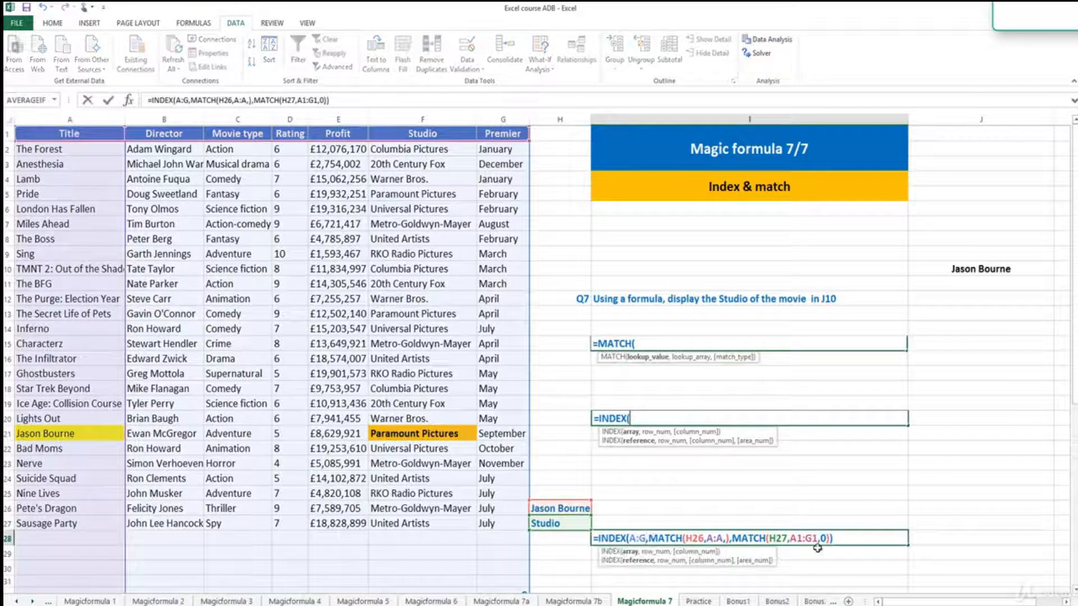
pyautogui.press('Escape')
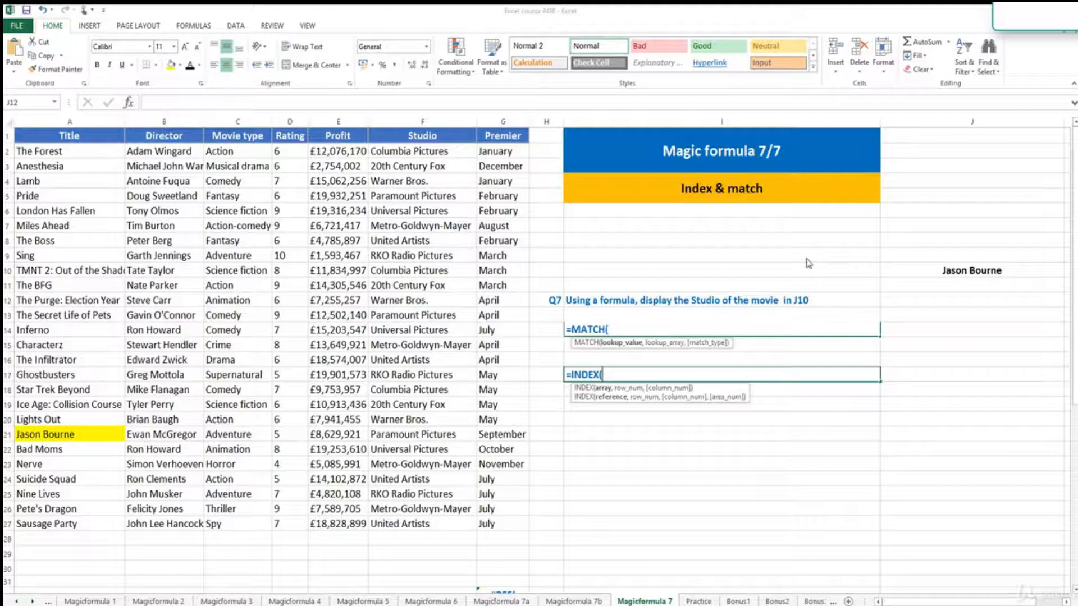
# - Try the movie dropdown in J10 by choosing Bad Moms and returning it to Jason Bourne
pyautogui.click(786, 242)
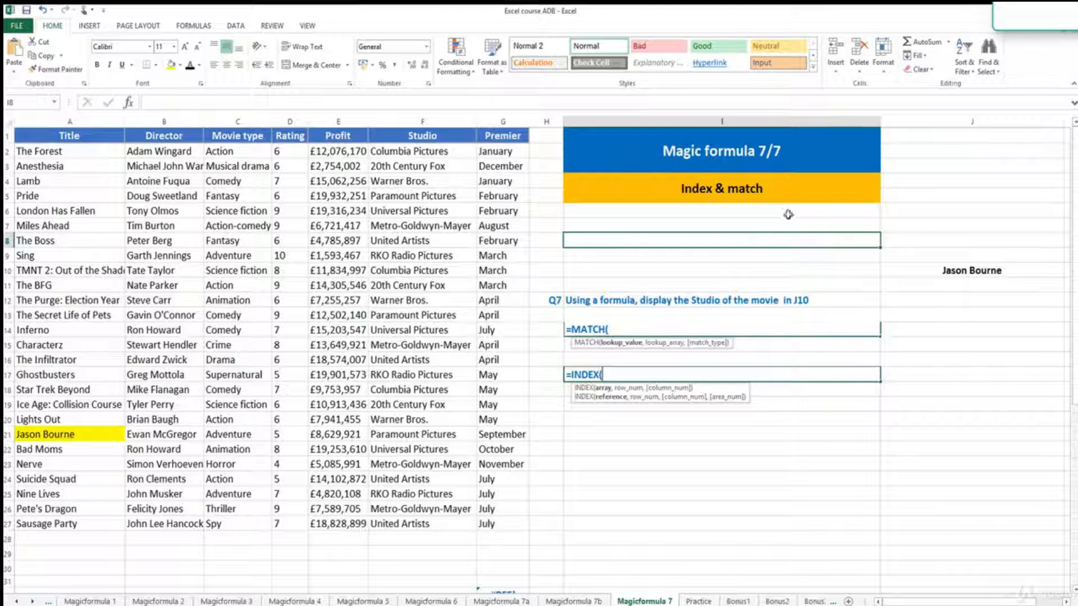
pyautogui.click(957, 301)
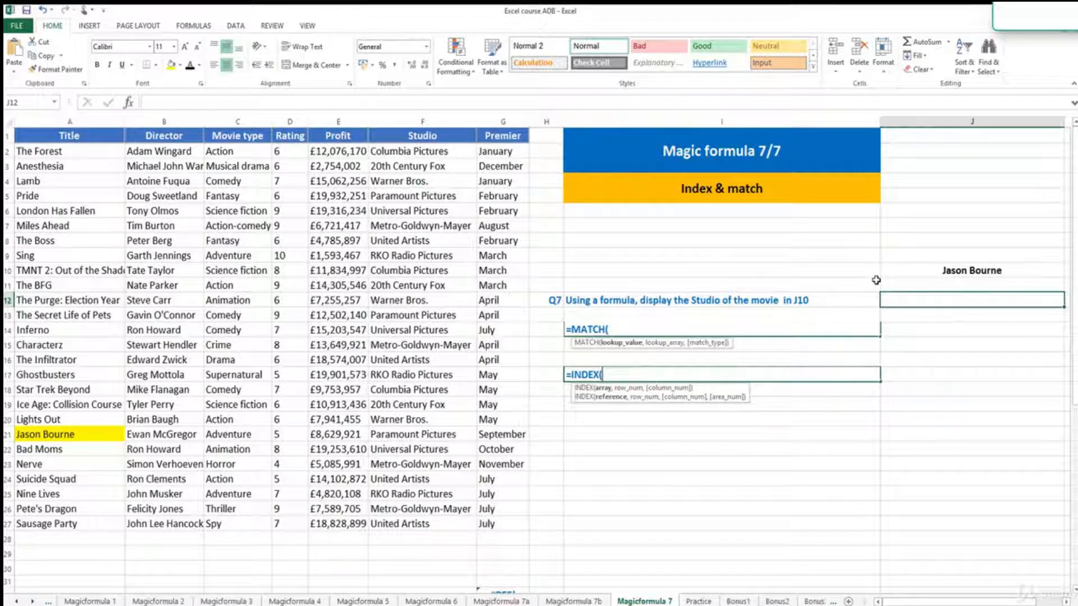
pyautogui.click(895, 270)
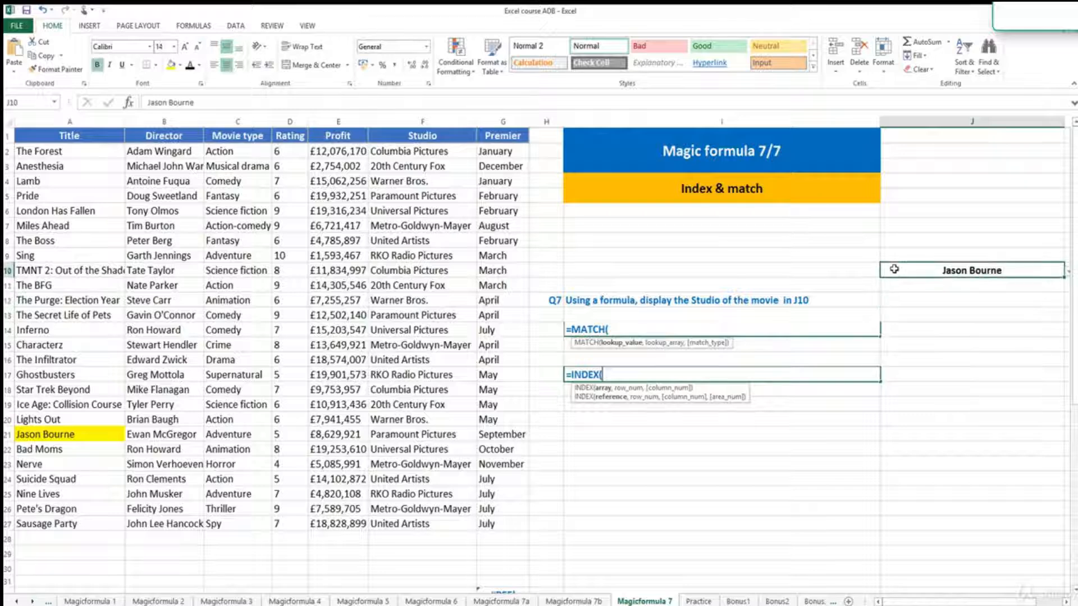
pyautogui.click(830, 299)
pyautogui.click(906, 274)
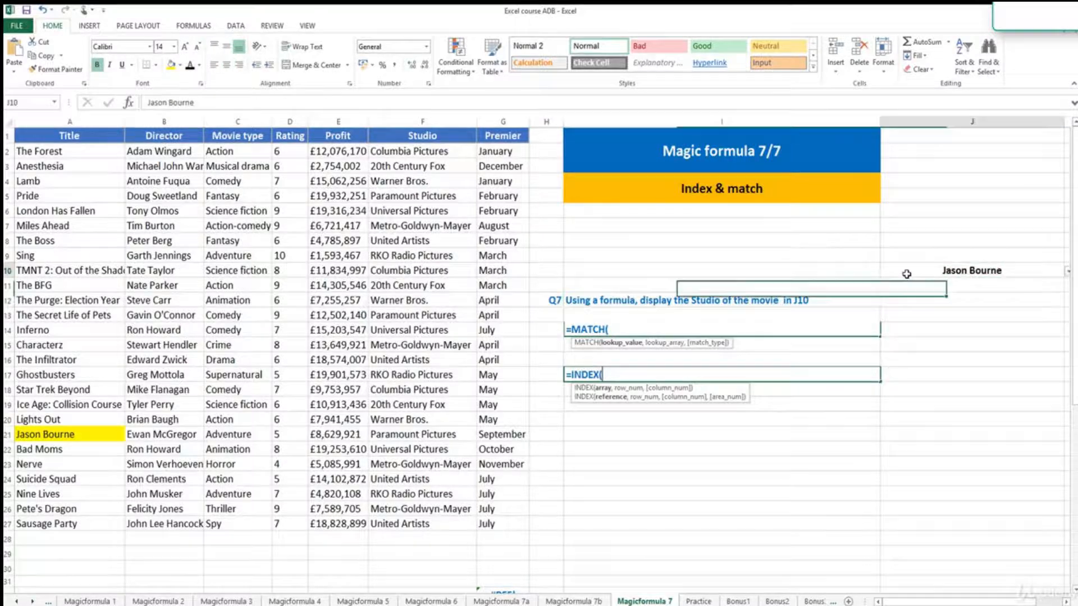
pyautogui.click(1067, 271)
pyautogui.click(1014, 298)
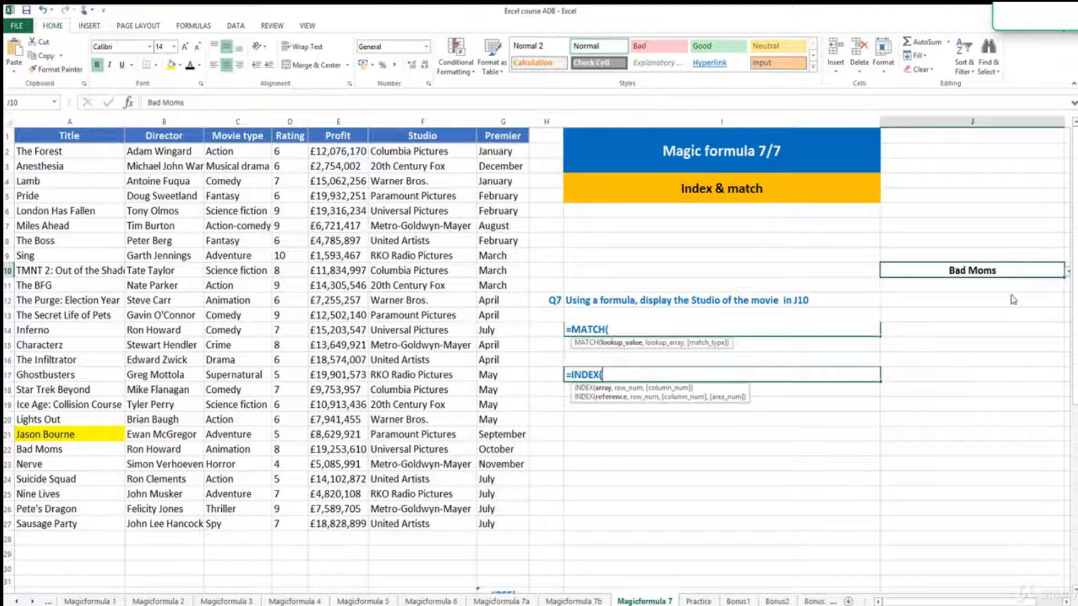
pyautogui.click(1067, 271)
pyautogui.click(981, 282)
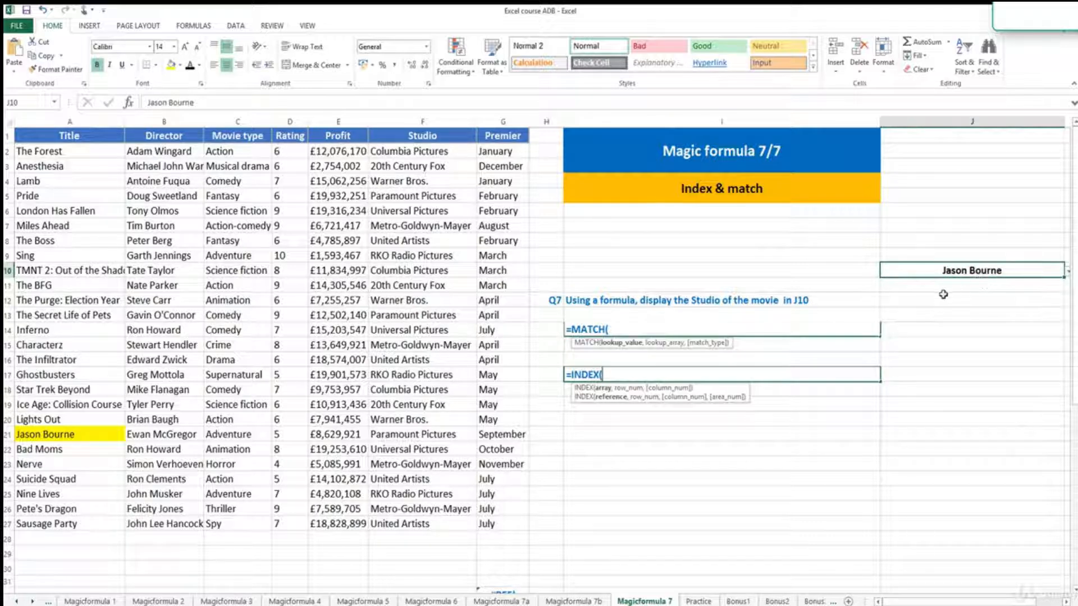
# - Enter =MATCH(J10,A:A,0) in J14 to find the selected movie's row, and check it against the highlighted title
pyautogui.click(919, 300)
pyautogui.click(916, 330)
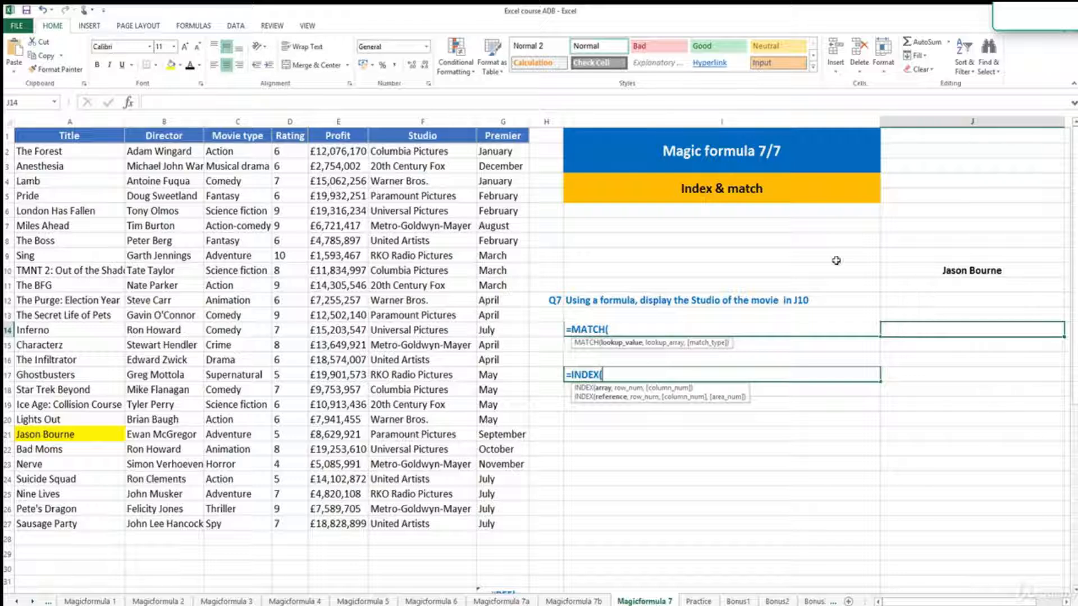
pyautogui.moveTo(96, 121); pyautogui.dragTo(501, 118)
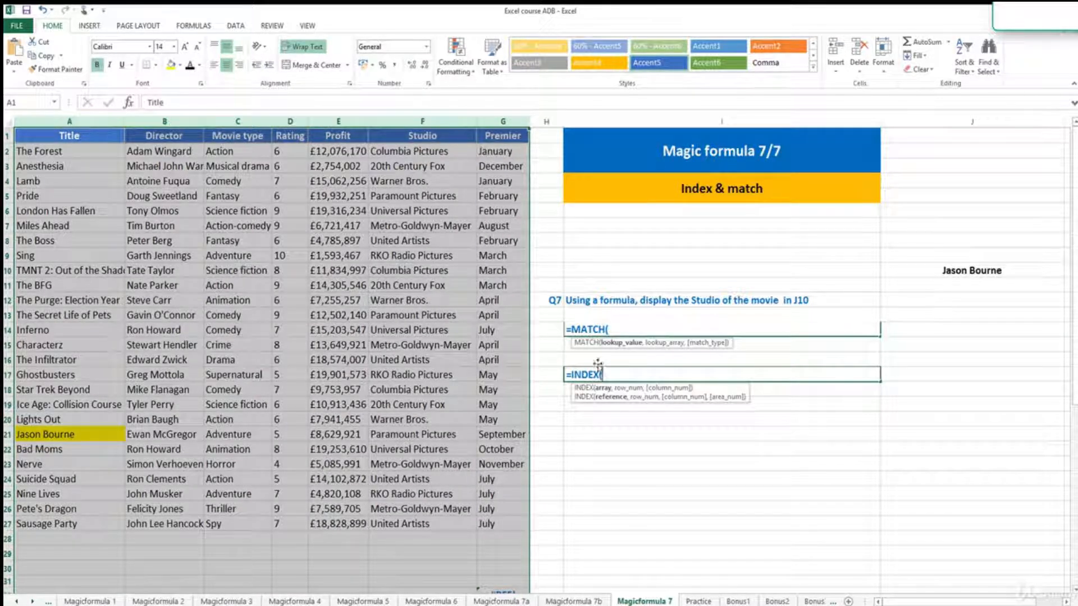
pyautogui.click(901, 329)
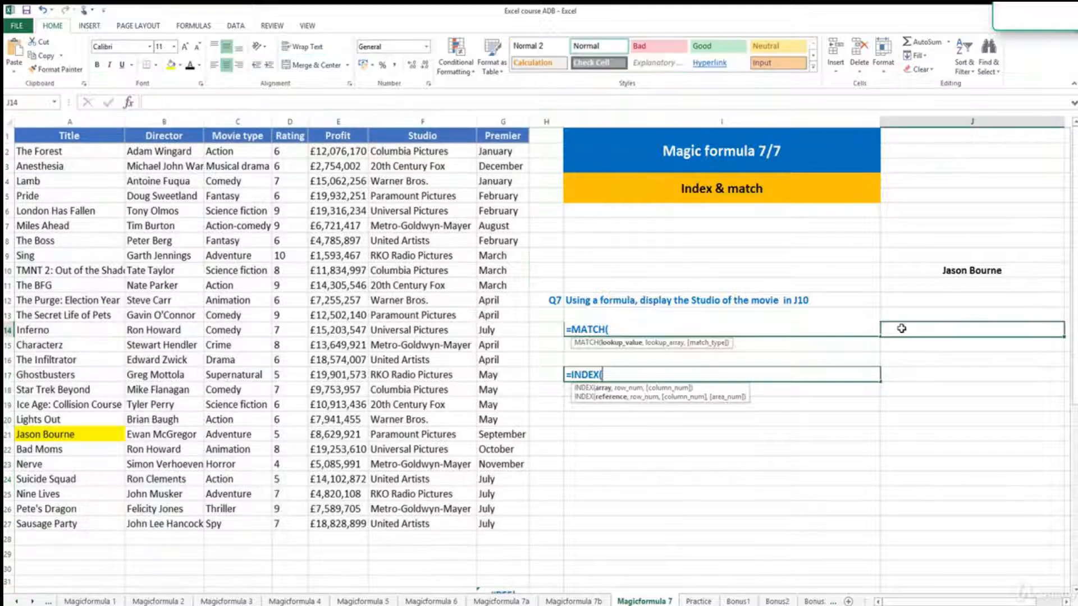
pyautogui.write('=mat')
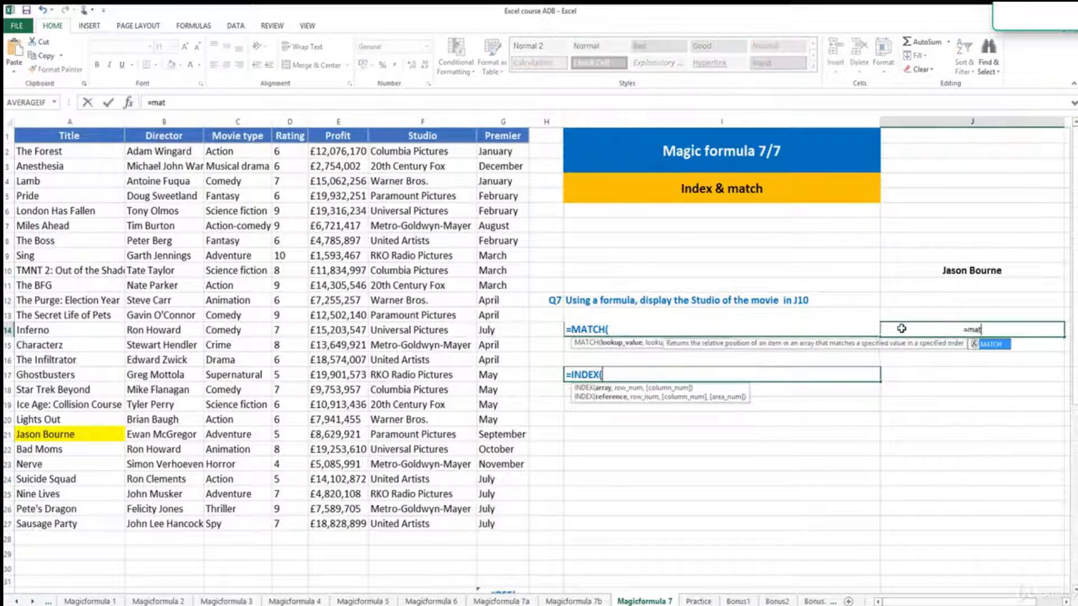
pyautogui.press('Tab')
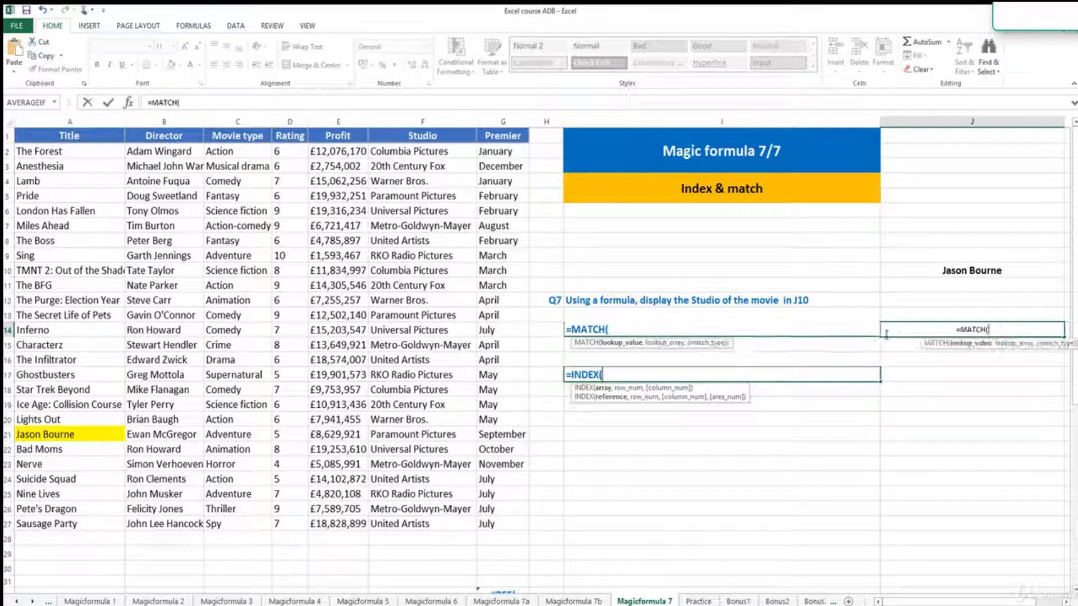
pyautogui.click(935, 270)
pyautogui.write(',')
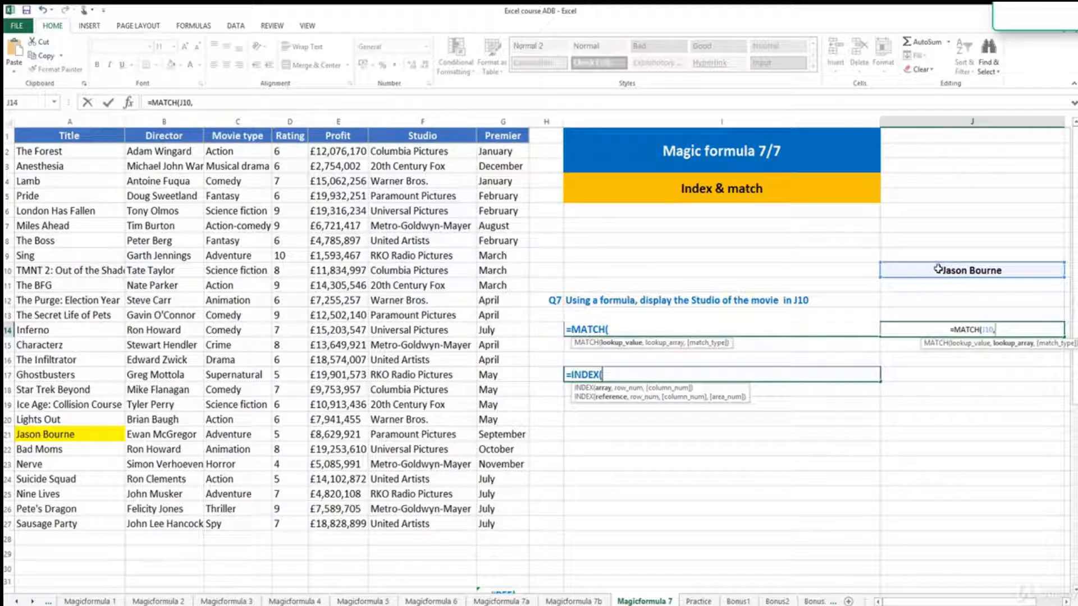
pyautogui.click(108, 121)
pyautogui.write(',')
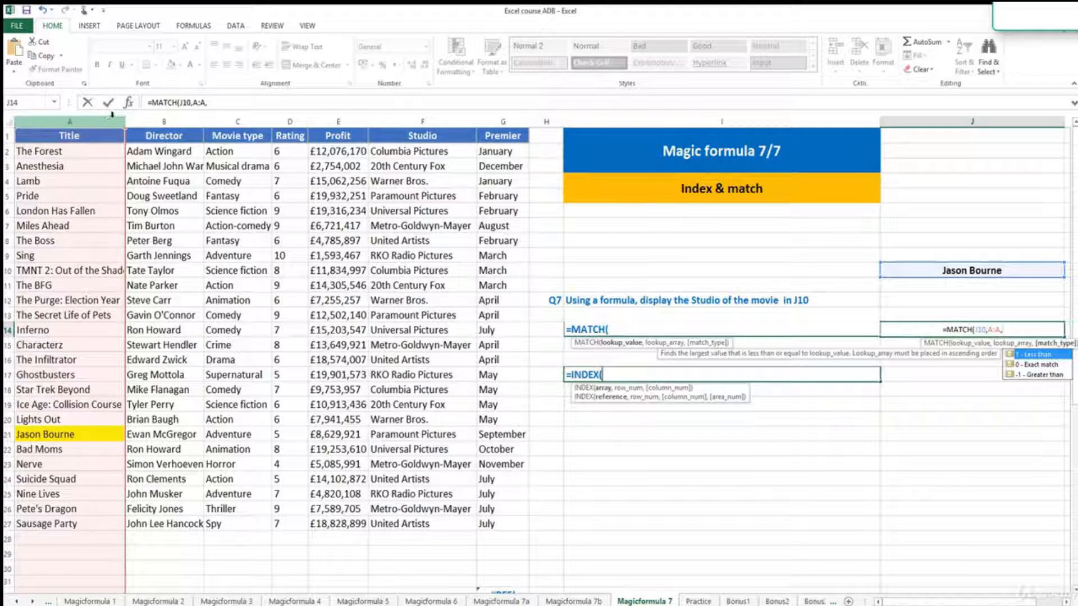
pyautogui.write('0')
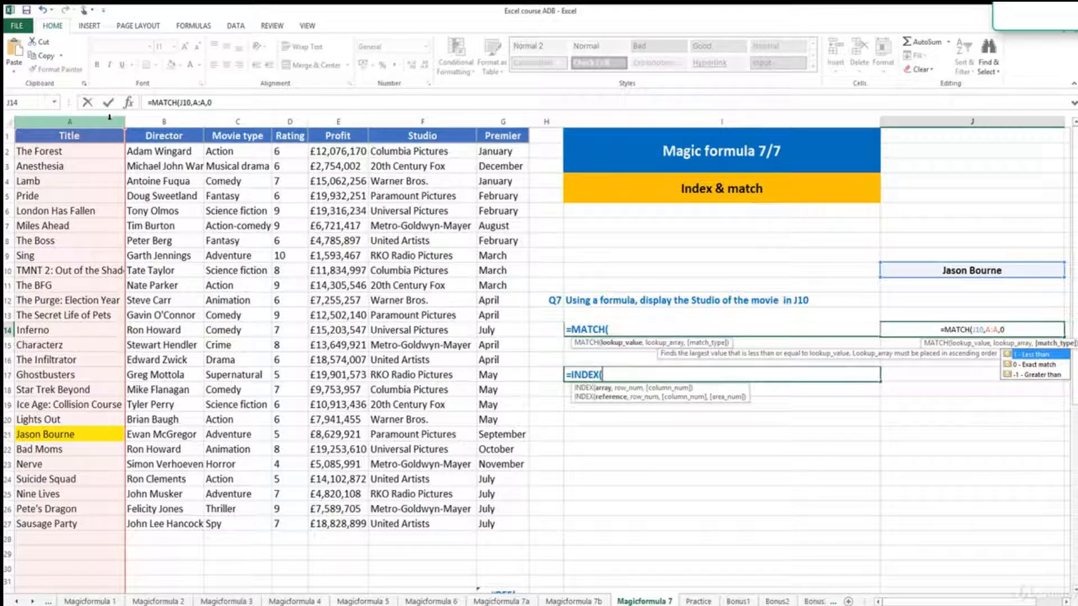
pyautogui.press('Return')
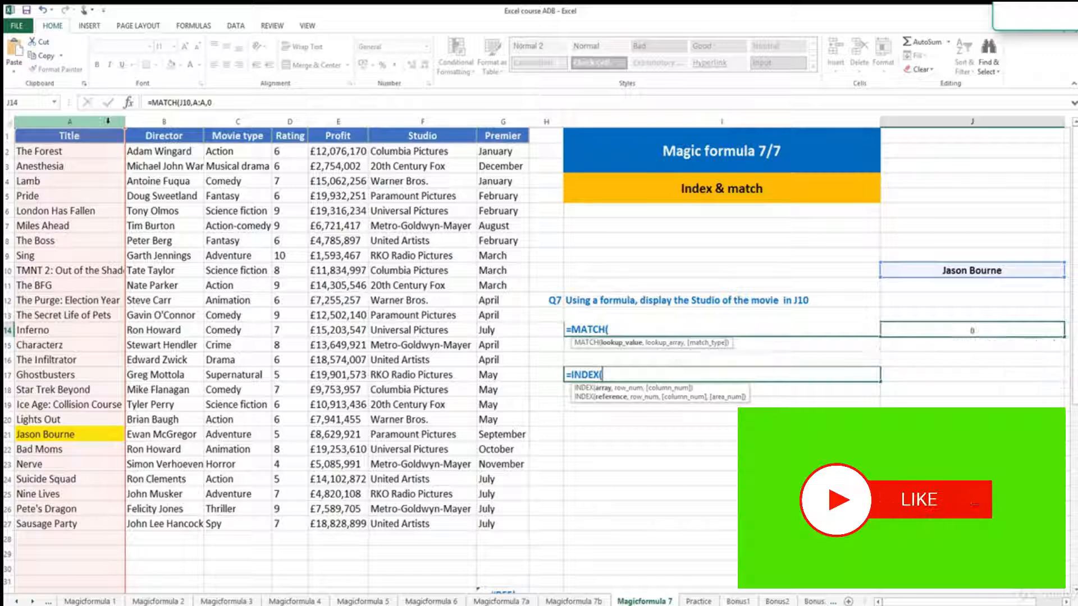
pyautogui.click(933, 326)
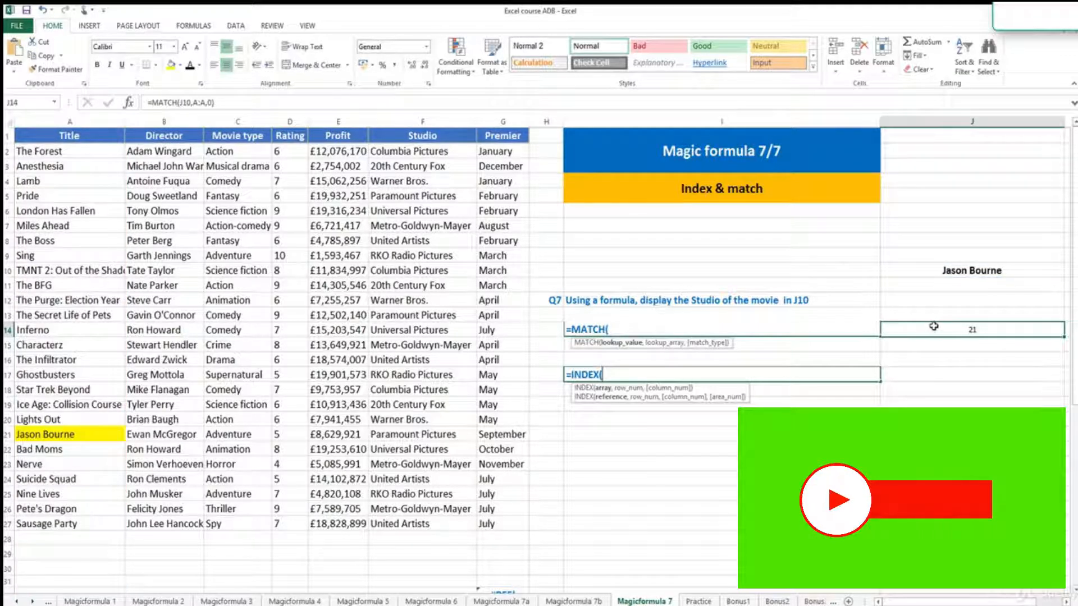
pyautogui.click(81, 434)
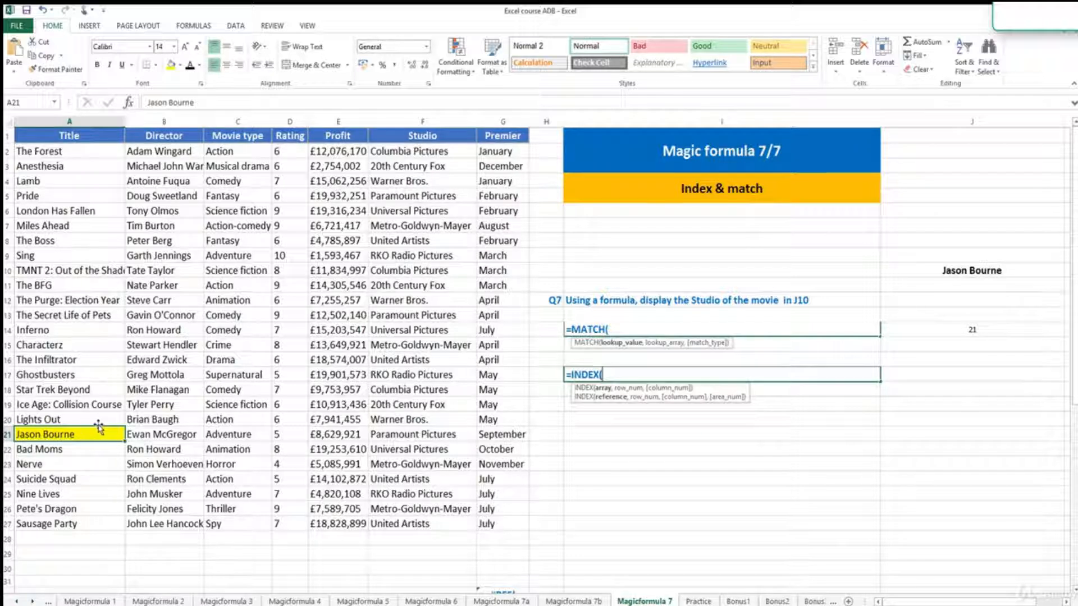
pyautogui.click(917, 299)
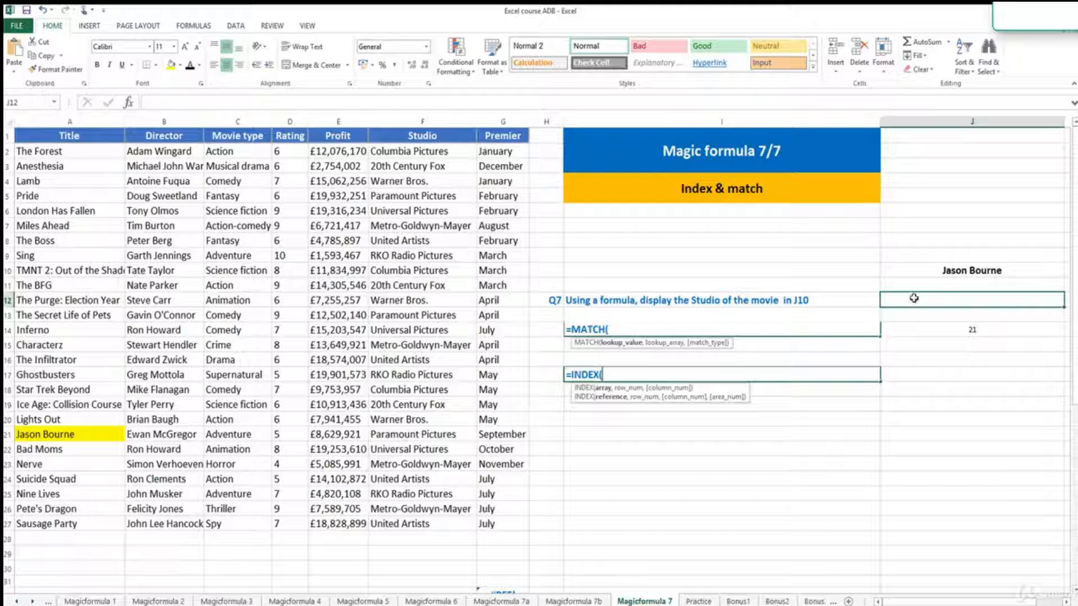
pyautogui.write('=')
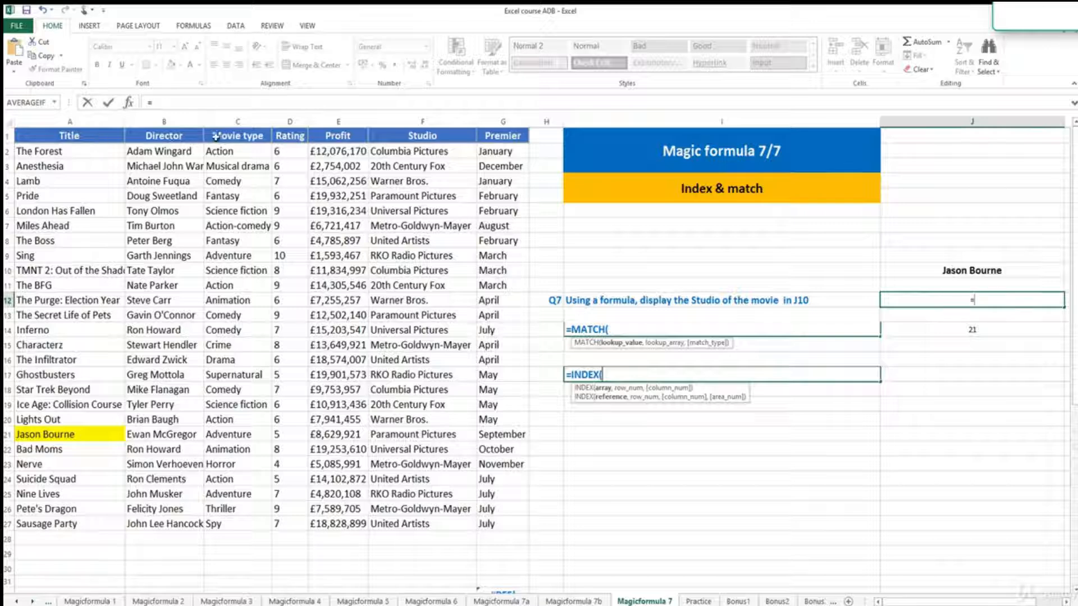
pyautogui.press('Escape')
# - Enter =INDEX(F:F,21,1) in J12 to return the movie's studio from the Studio column
pyautogui.click(410, 130)
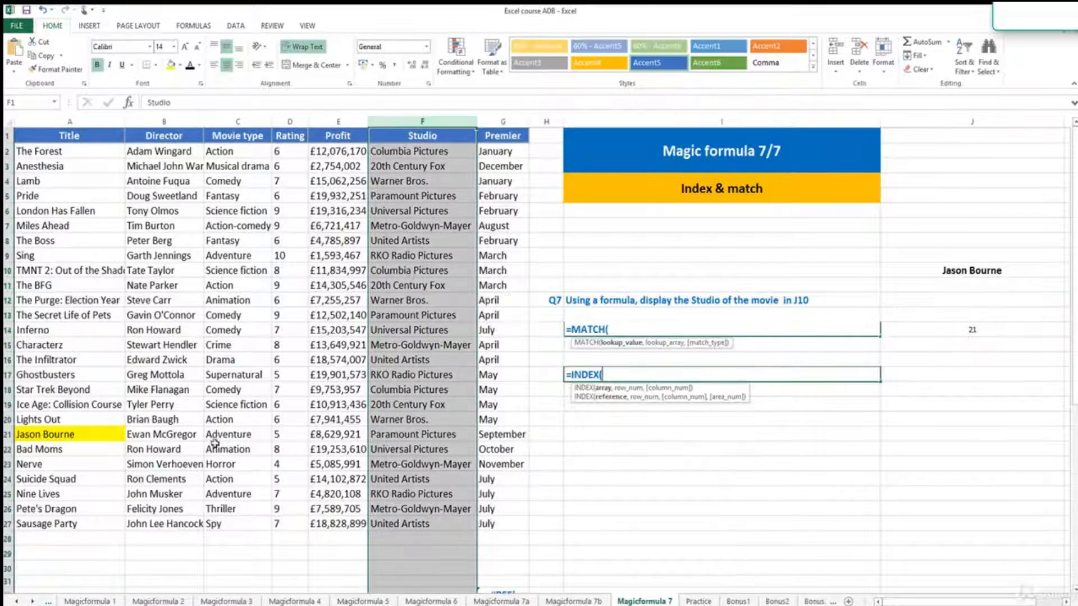
pyautogui.click(50, 433)
pyautogui.click(393, 424)
pyautogui.click(393, 431)
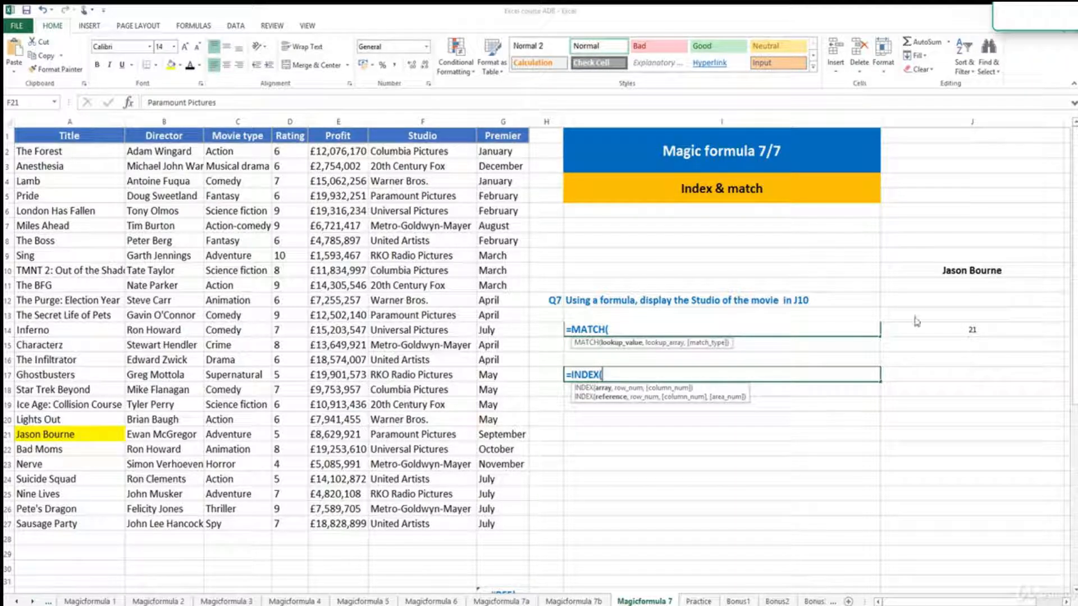
pyautogui.click(929, 298)
pyautogui.write('=index')
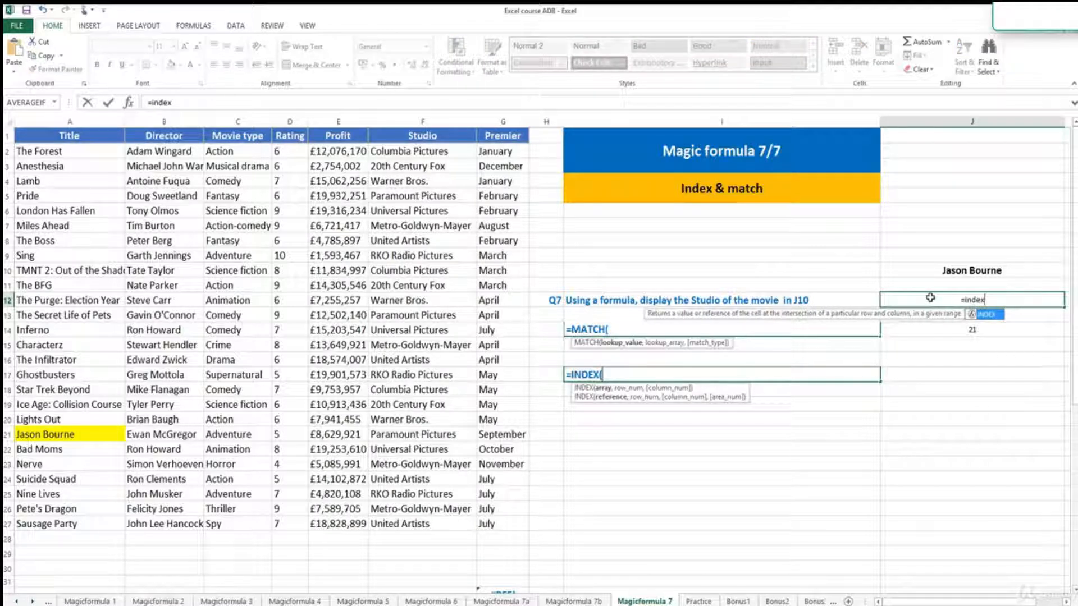
pyautogui.press('Tab')
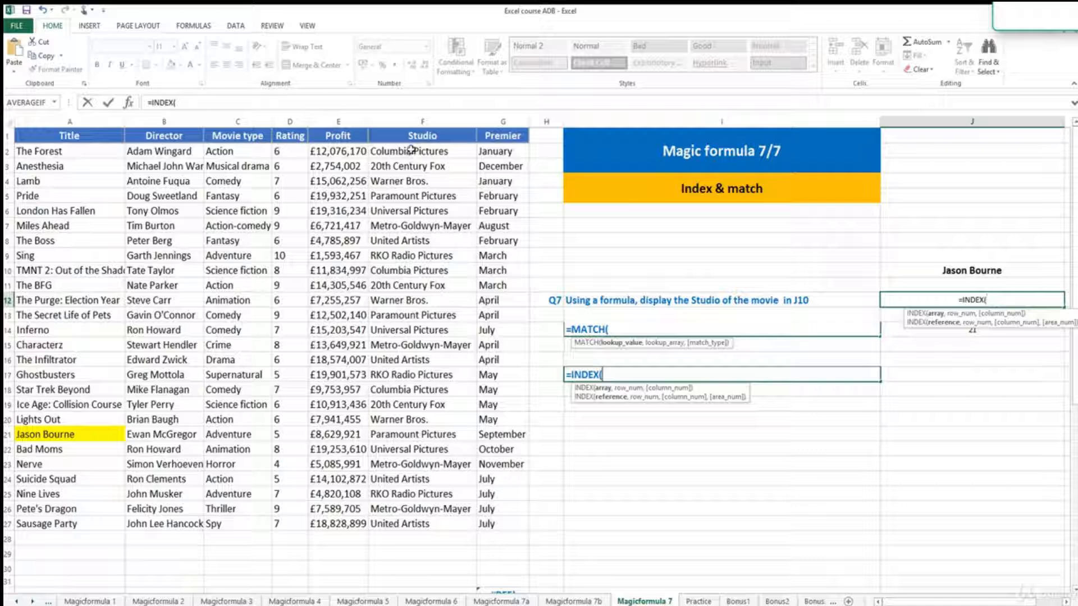
pyautogui.click(418, 120)
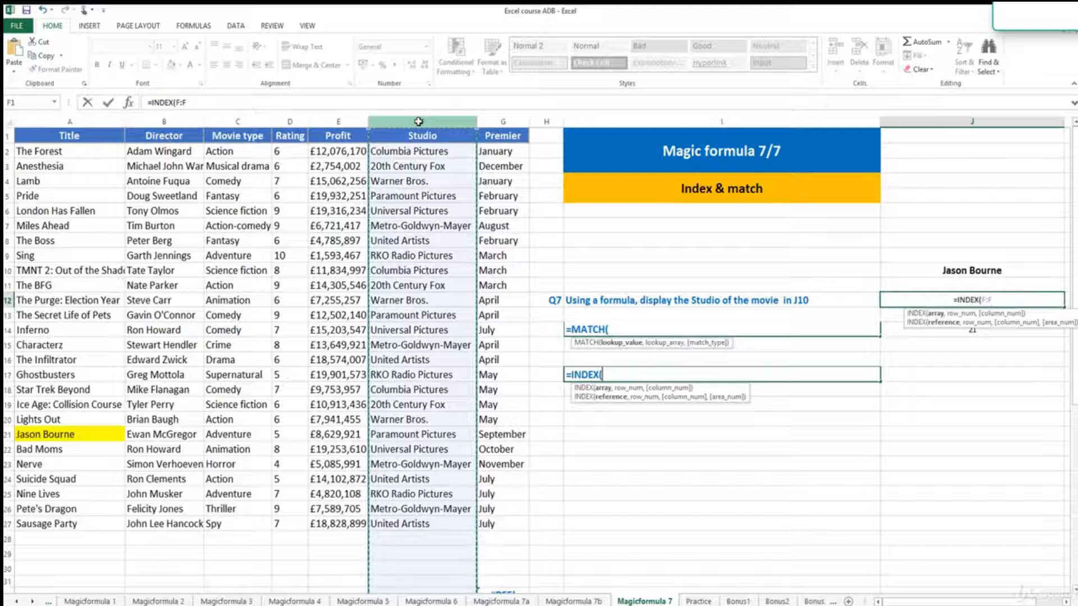
pyautogui.write(',')
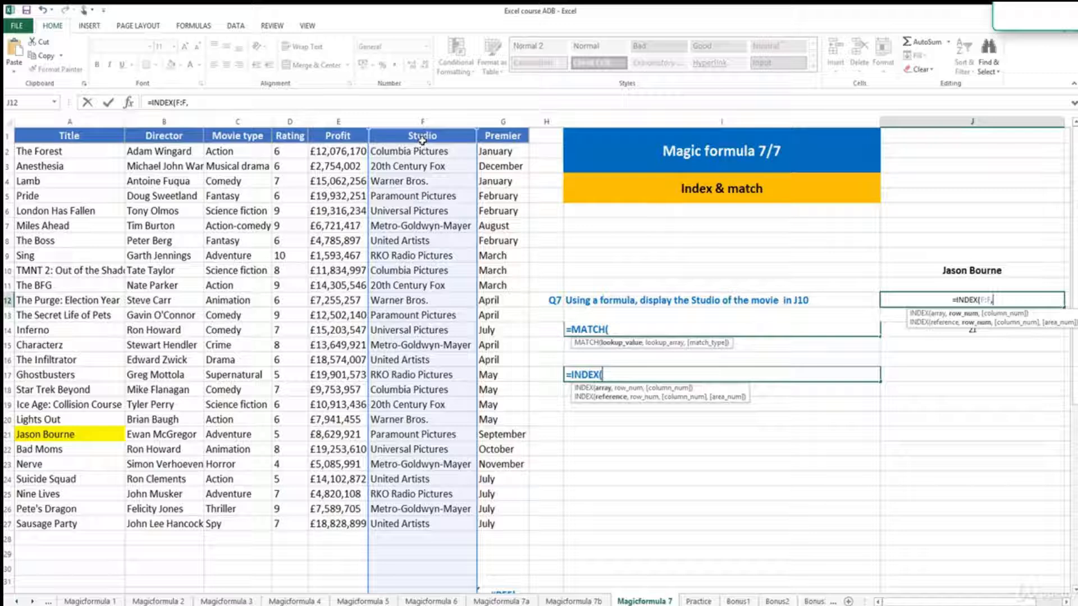
pyautogui.write('1')
pyautogui.write(',1')
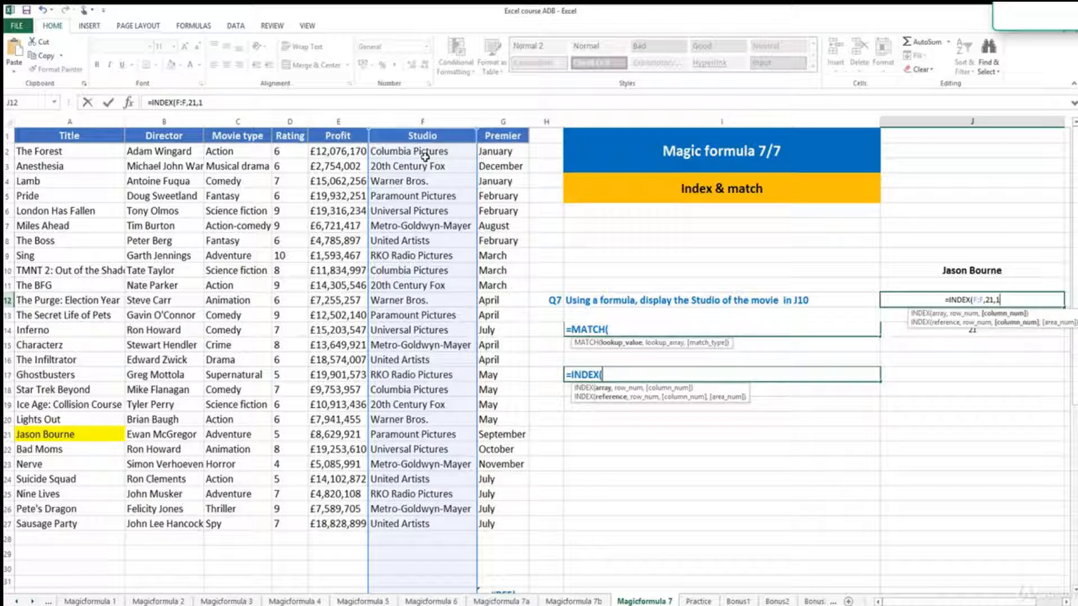
pyautogui.hotkey('ctrl', 'Return')
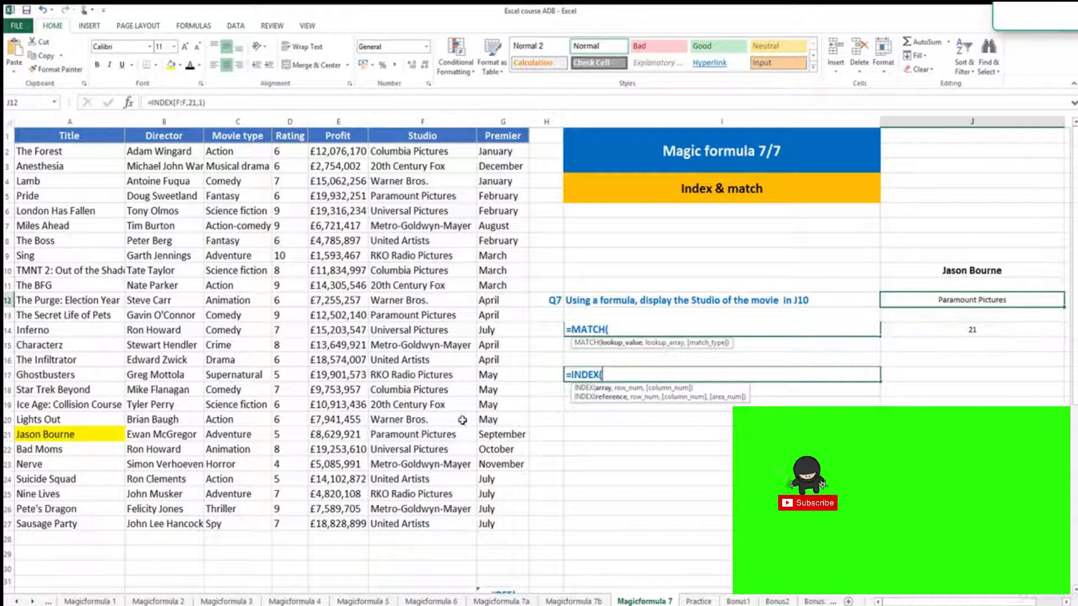
# - Highlight Jason Bourne's studio in F21 with the Neutral cell style
pyautogui.click(449, 434)
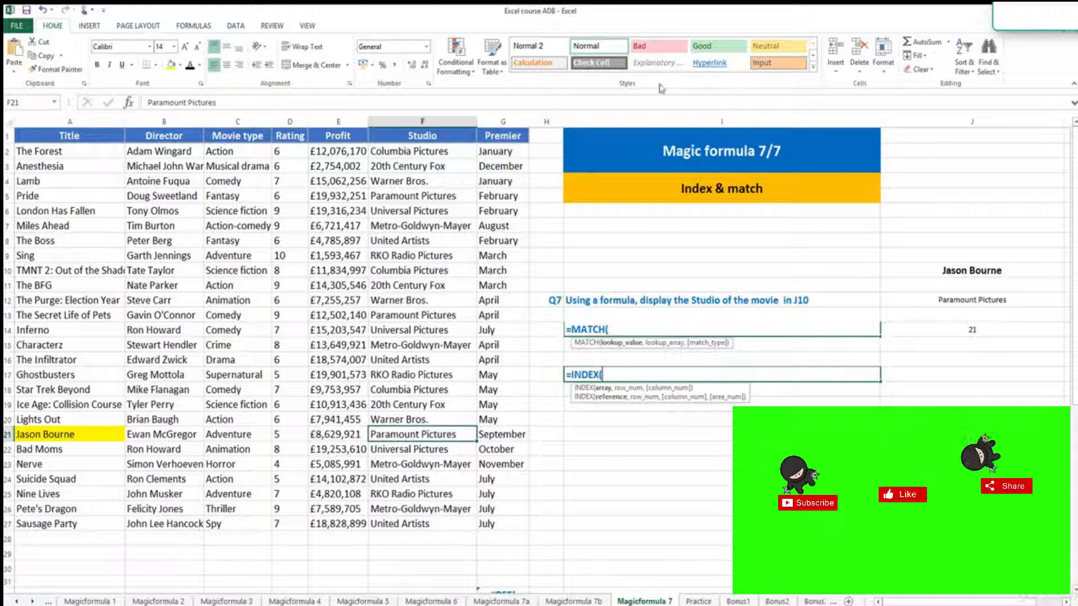
pyautogui.click(777, 45)
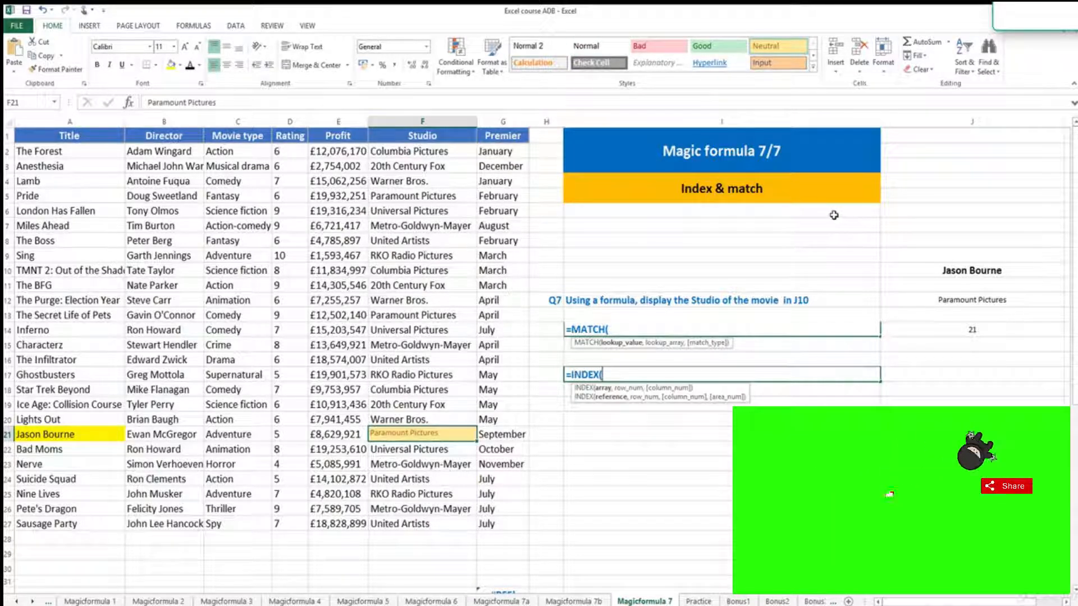
# - Shorten the J12 formula to =INDEX(F:F,21) by removing the column argument, and review it
pyautogui.click(934, 299)
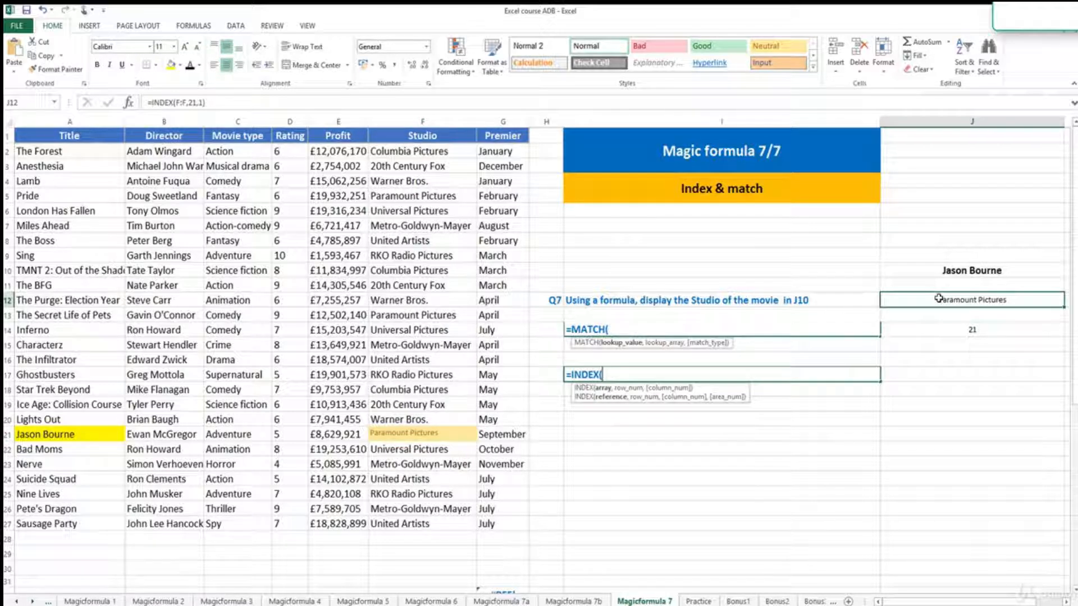
pyautogui.doubleClick(939, 300)
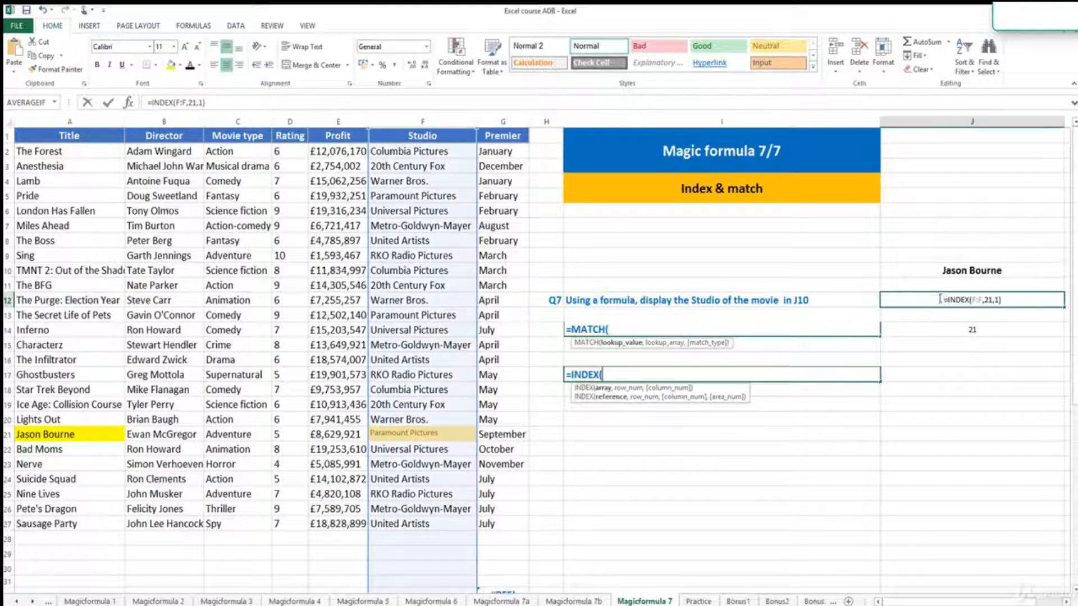
pyautogui.press('BackSpace')
pyautogui.press('BackSpace')
pyautogui.press('Return')
pyautogui.click(1013, 297)
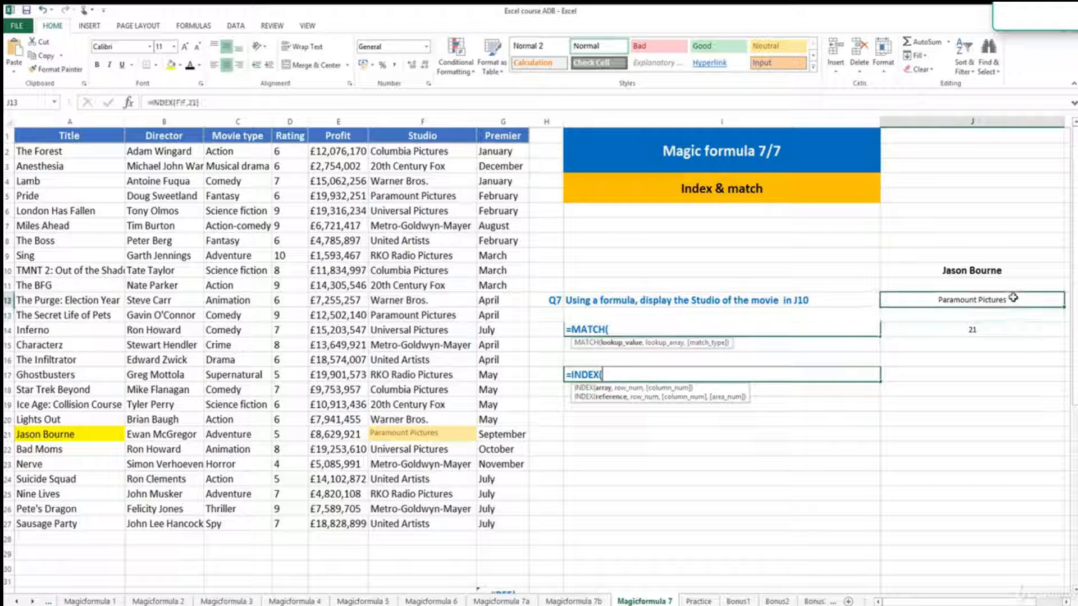
pyautogui.doubleClick(1013, 298)
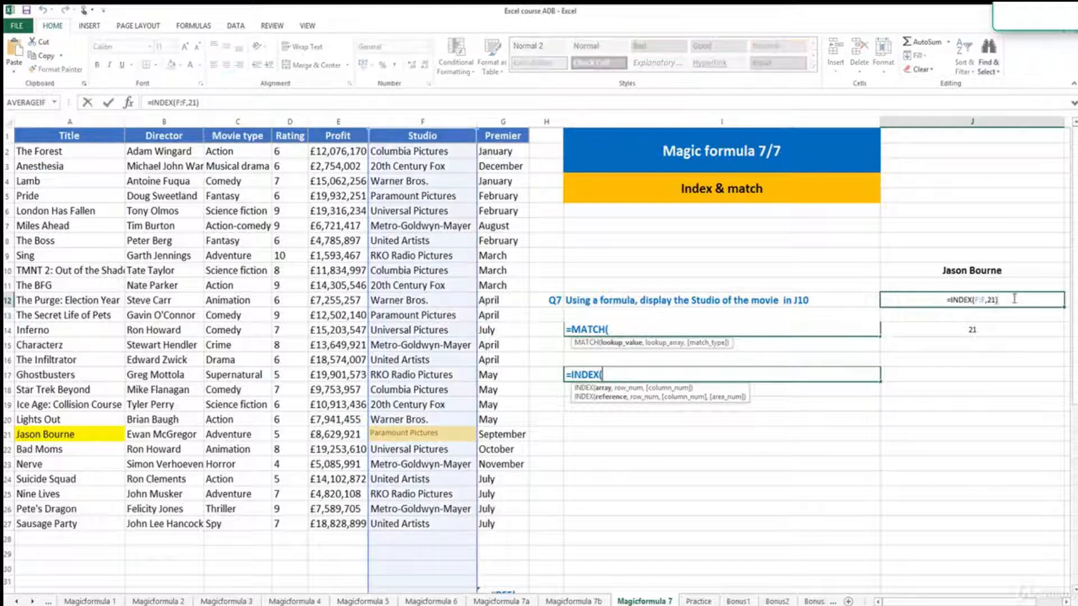
pyautogui.press('Escape')
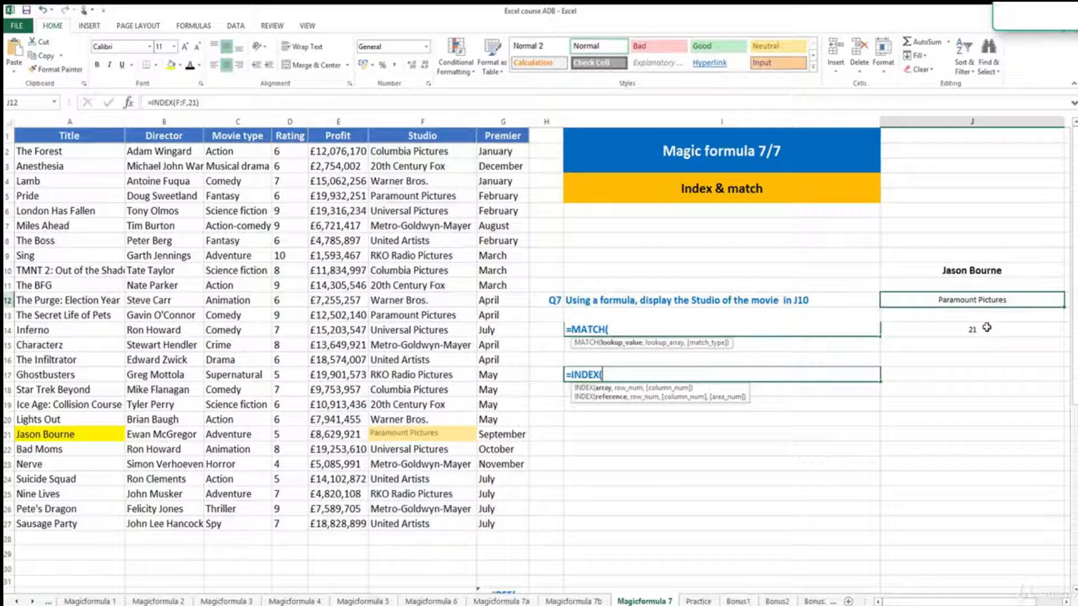
# - Replace the row number in J12 with J14's MATCH expression, giving =INDEX(F:F,MATCH(J10,A:A,0))
pyautogui.doubleClick(987, 328)
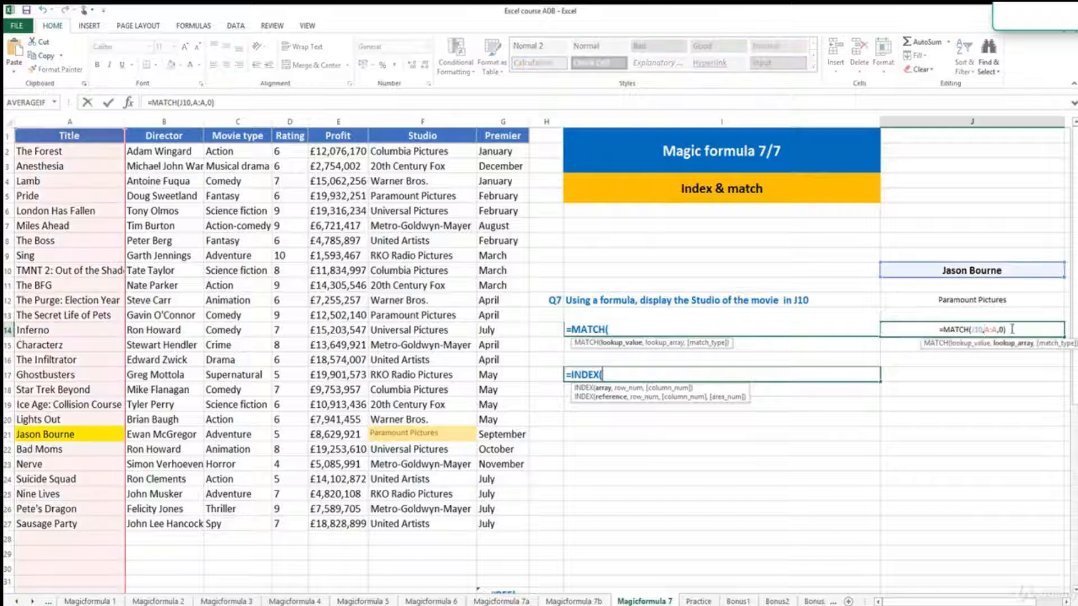
pyautogui.moveTo(941, 329); pyautogui.dragTo(945, 329)
pyautogui.hotkey('ctrl', 'c')
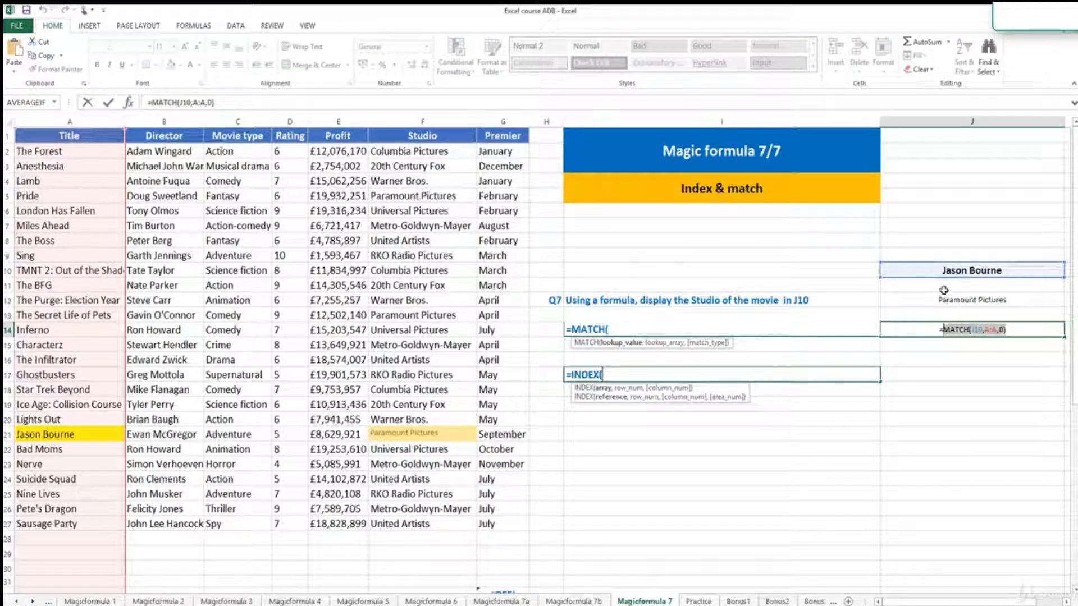
pyautogui.press('Escape')
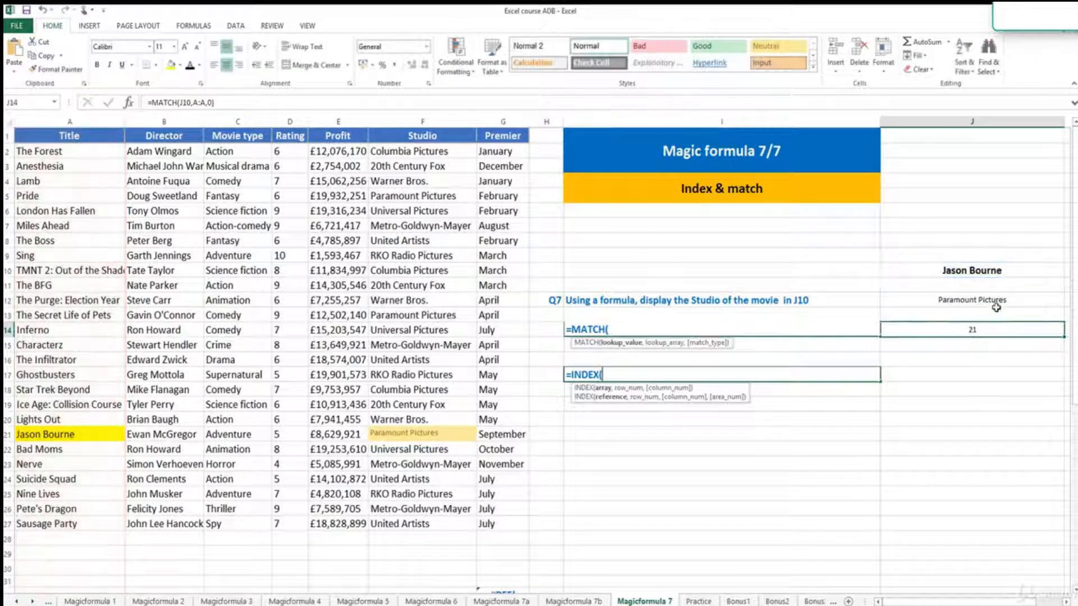
pyautogui.doubleClick(994, 299)
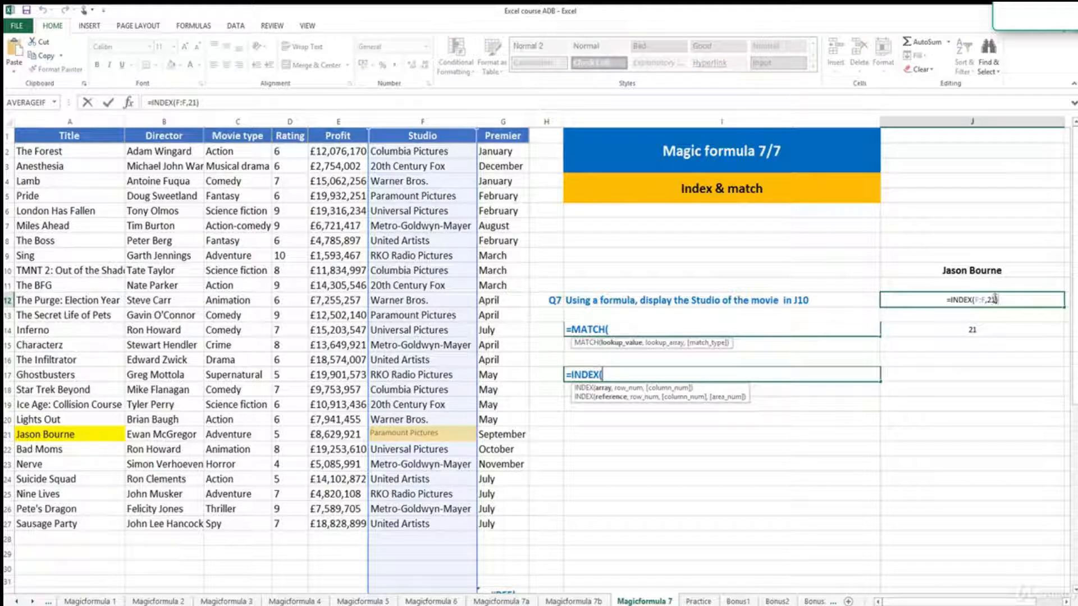
pyautogui.hotkey('ctrl', 'v')
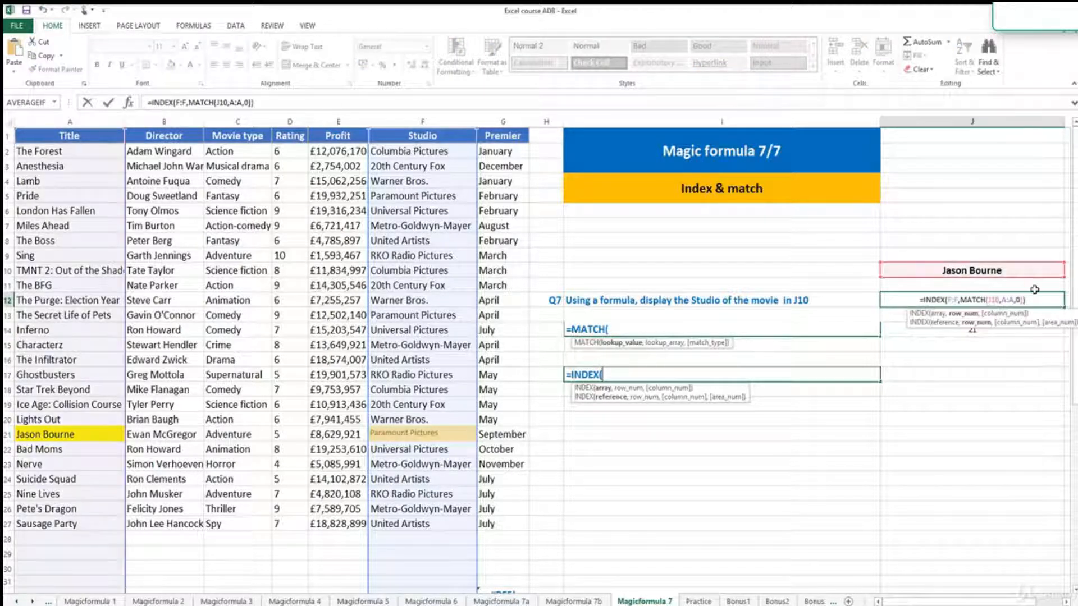
pyautogui.press('Return')
pyautogui.click(1005, 300)
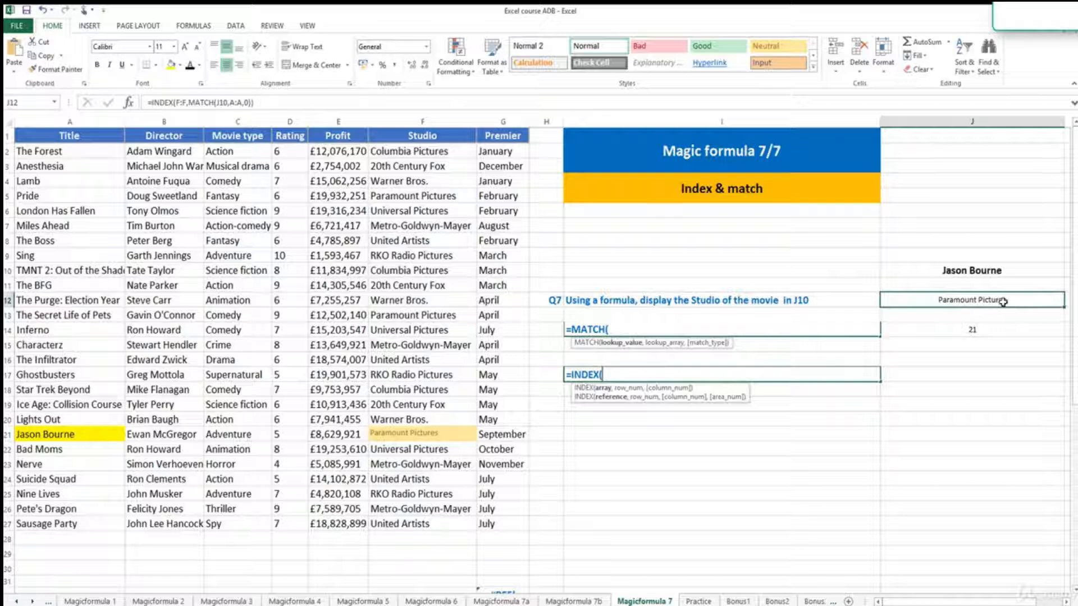
# - Clear the helper MATCH formula from J14 and review the references of the combined formula in J12
pyautogui.click(990, 329)
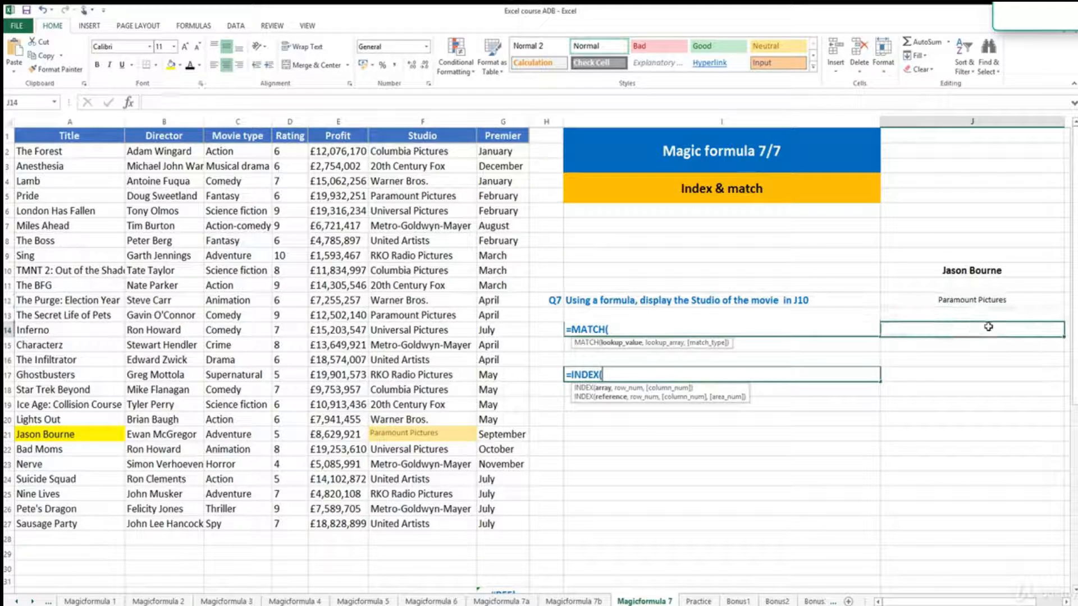
pyautogui.click(984, 357)
pyautogui.click(993, 302)
pyautogui.doubleClick(1038, 303)
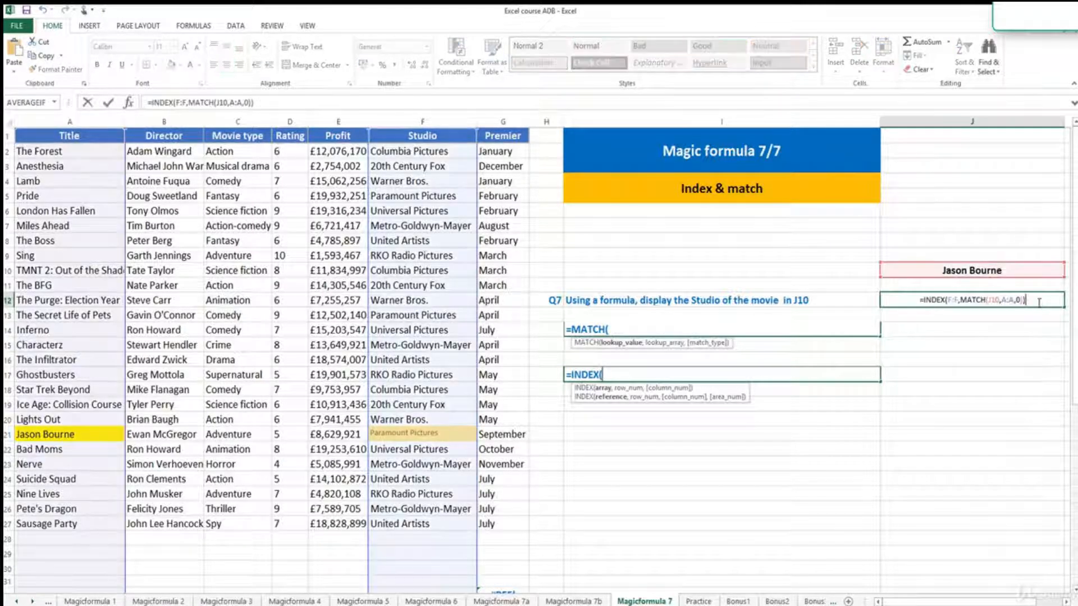
pyautogui.press('Escape')
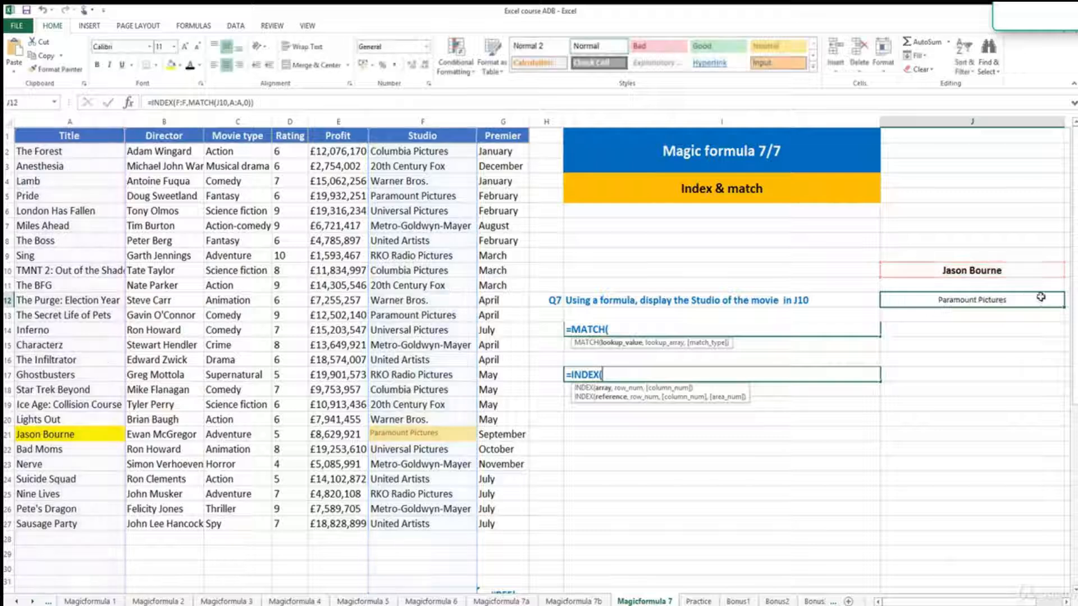
# - Test the J12 formula by choosing Nine Lives and again Jason Bourne in J10, and review the formula's references
pyautogui.click(1005, 270)
pyautogui.click(1068, 270)
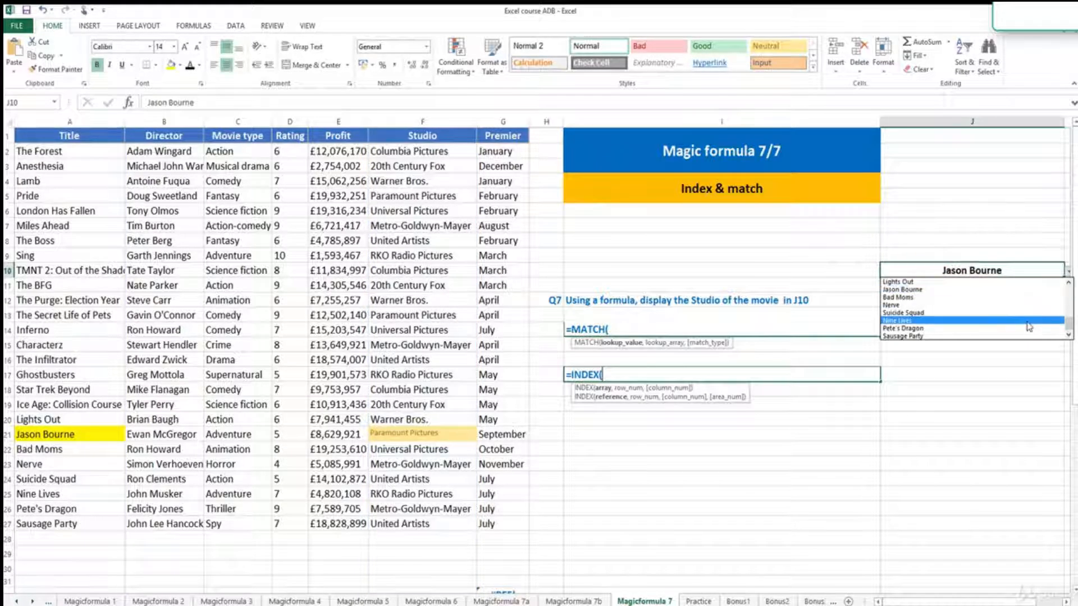
pyautogui.click(1044, 320)
pyautogui.click(1068, 271)
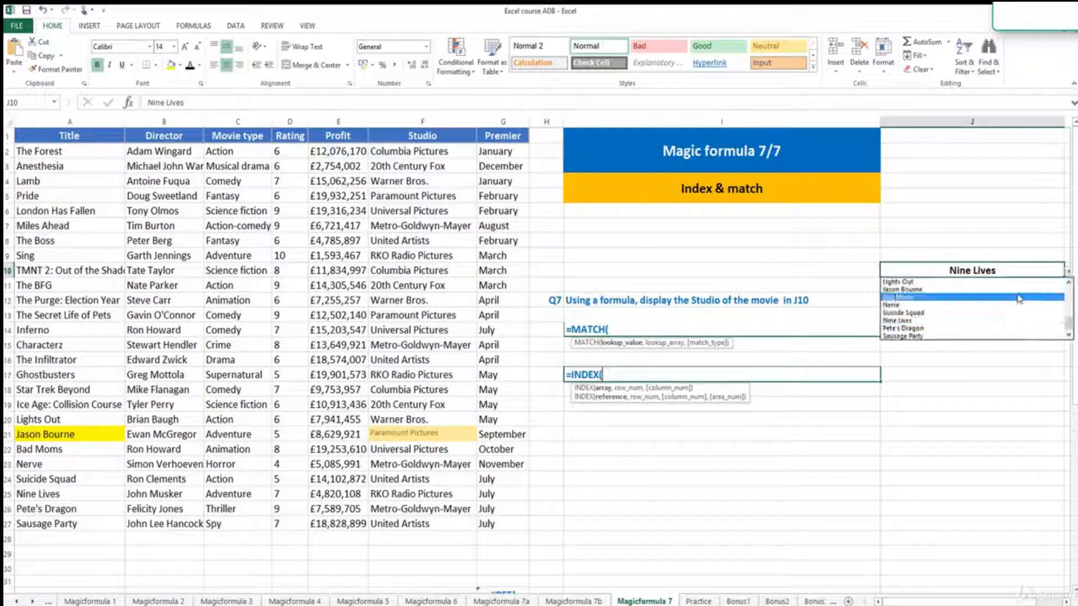
pyautogui.click(1020, 290)
pyautogui.click(1023, 300)
pyautogui.doubleClick(1024, 301)
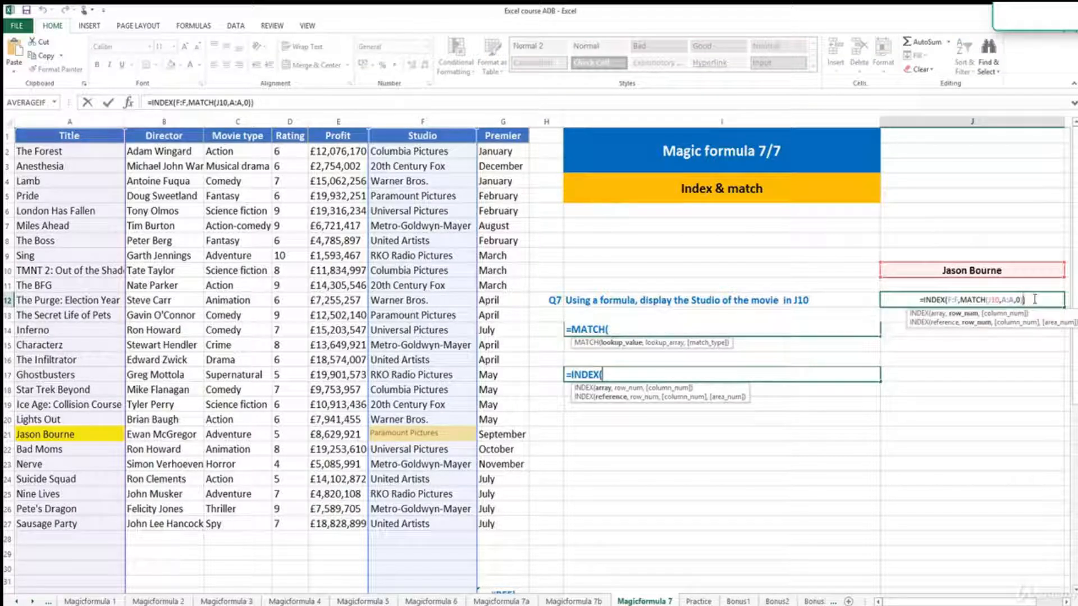
pyautogui.press('Escape')
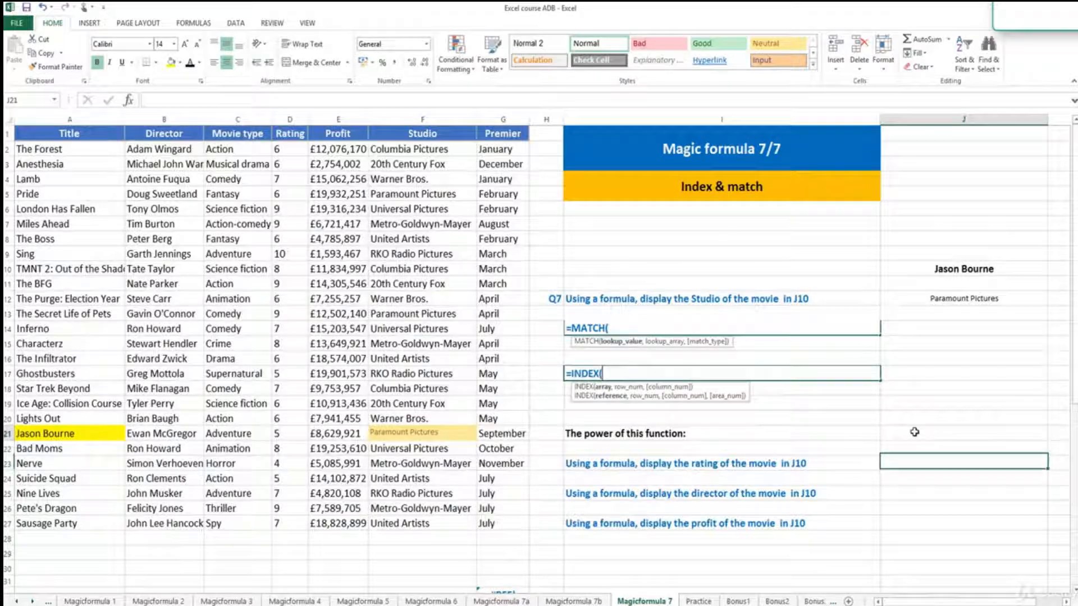
# - Enter =INDEX(D:D,MATCH(J10,A:A,0)) in J23 to return the selected movie's rating
pyautogui.click(917, 431)
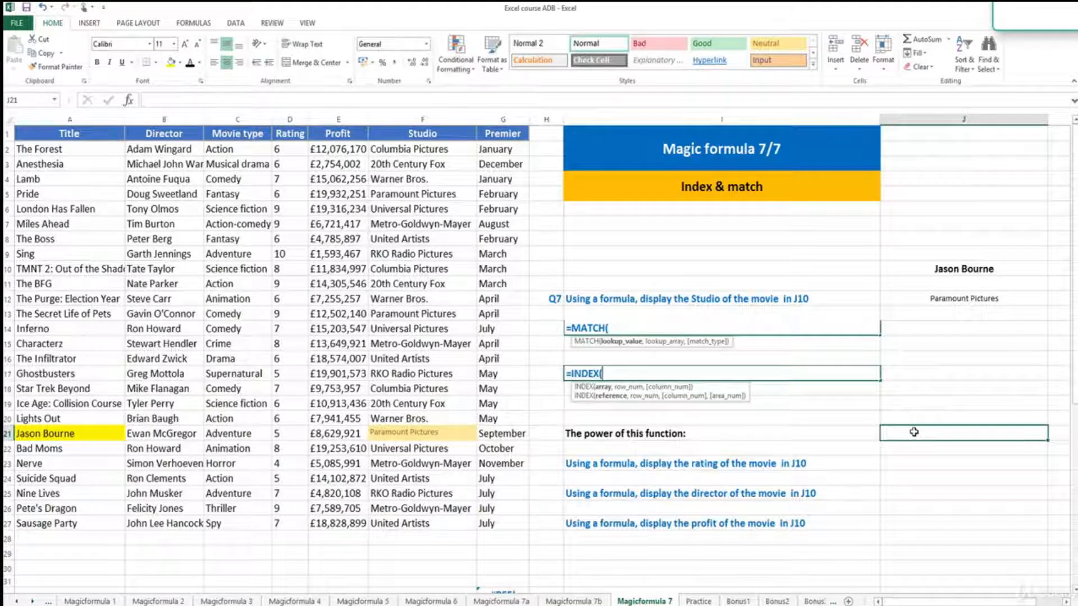
pyautogui.click(896, 464)
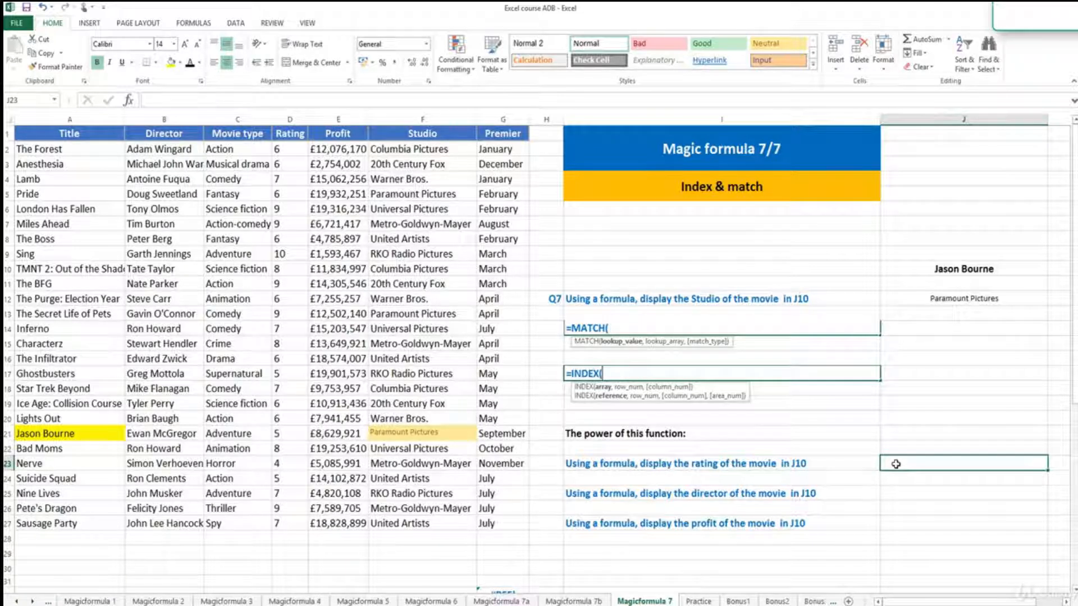
pyautogui.write('=INDEX(')
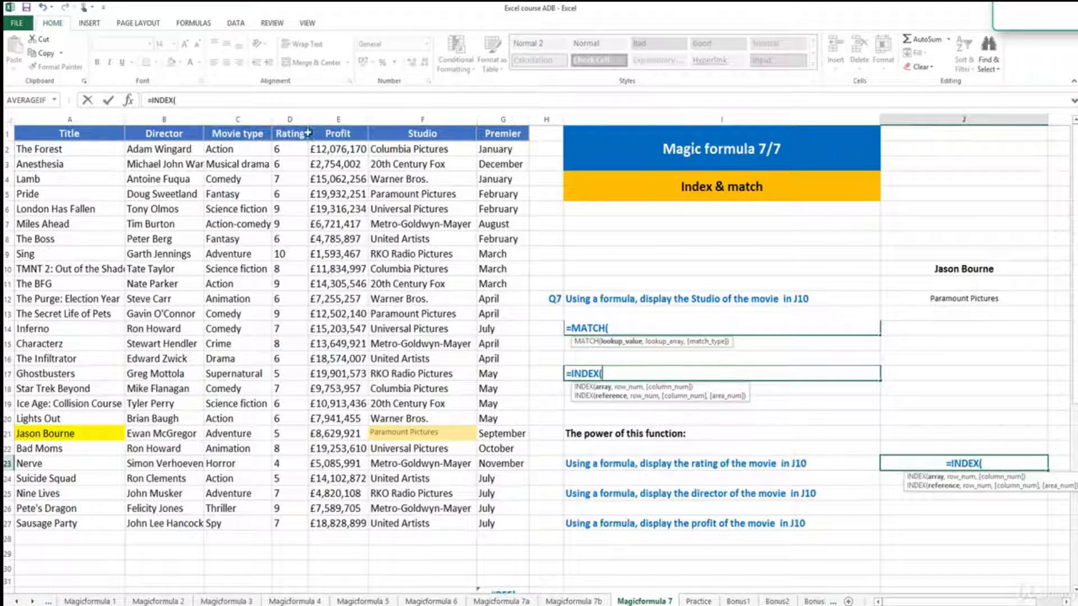
pyautogui.click(298, 119)
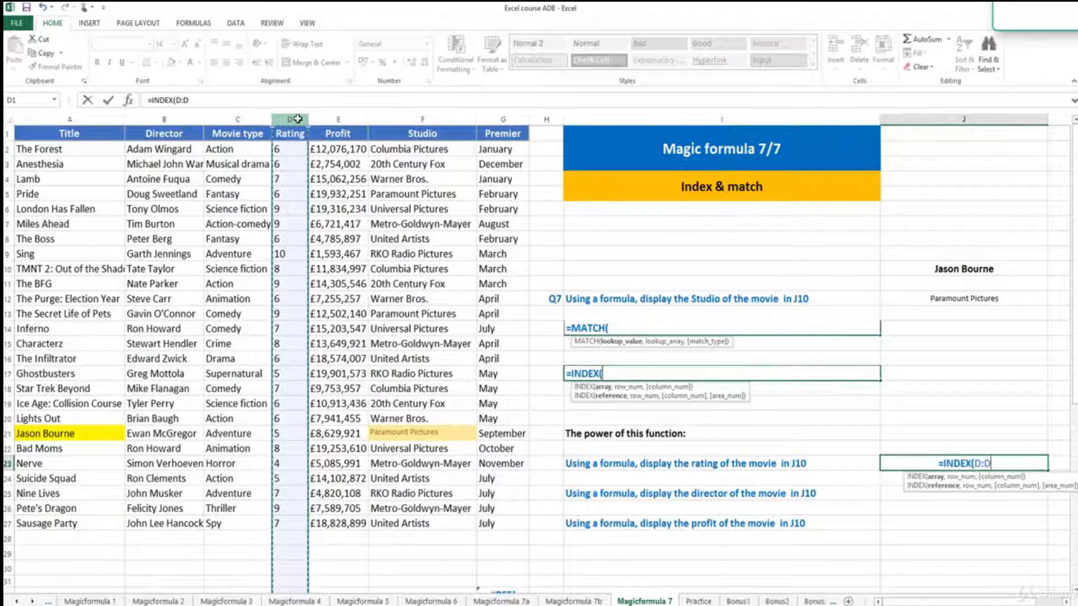
pyautogui.write(',')
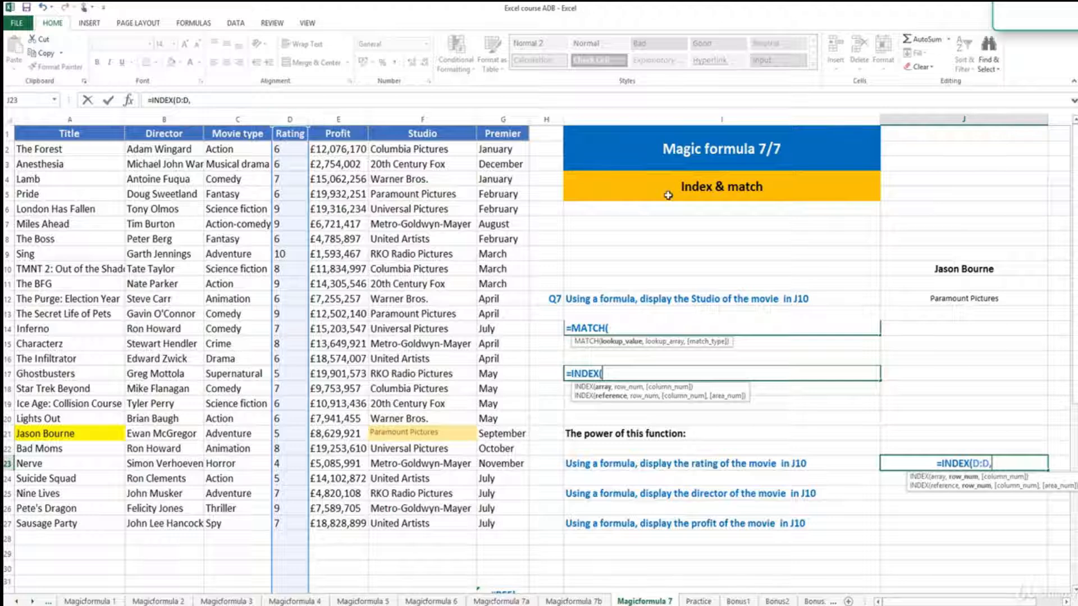
pyautogui.write('MATCH(')
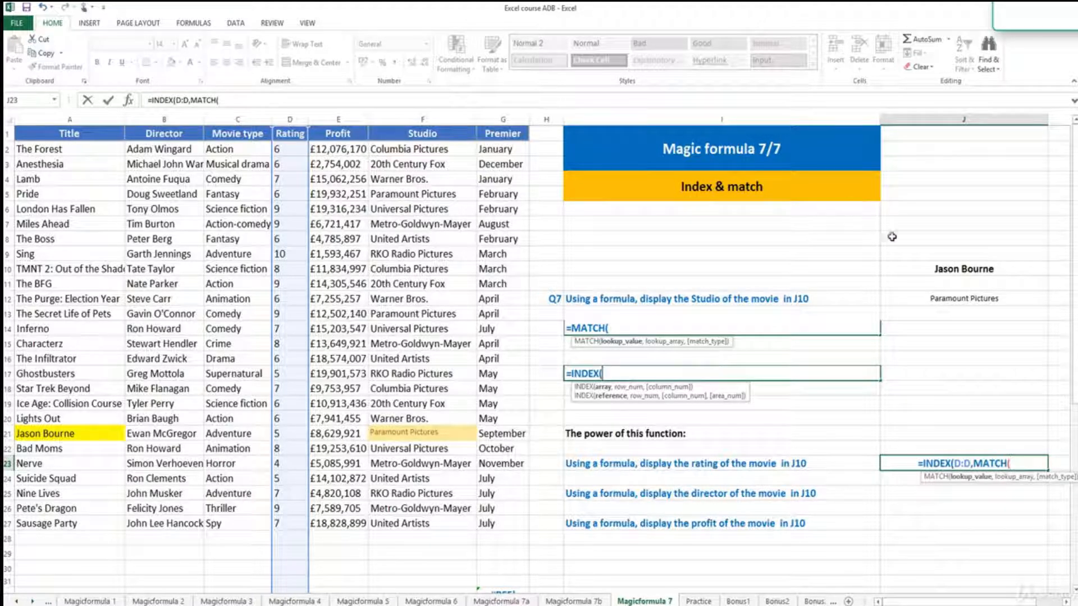
pyautogui.click(942, 266)
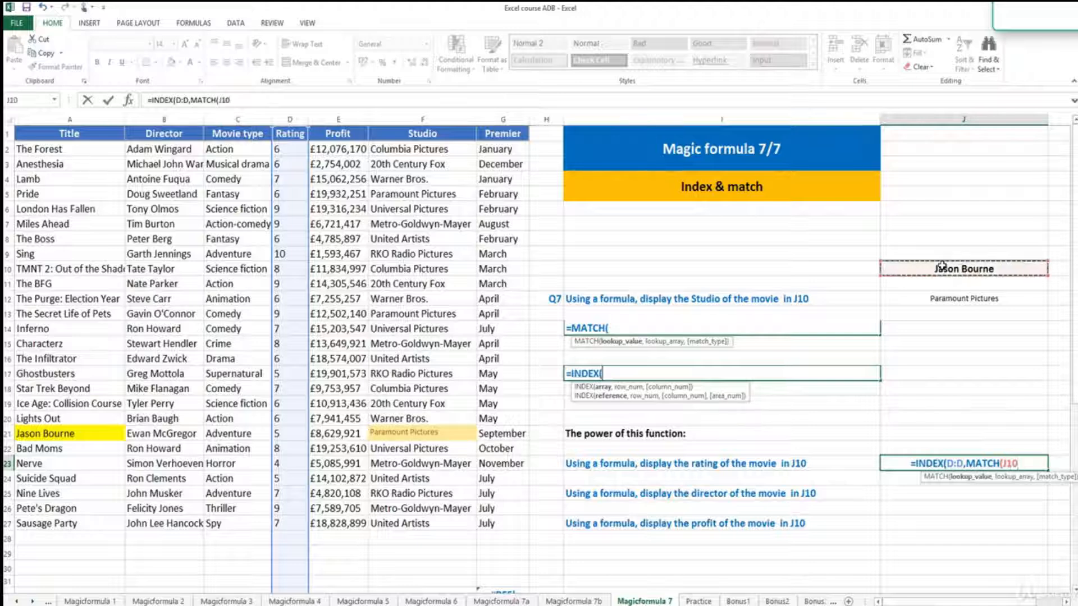
pyautogui.write(',')
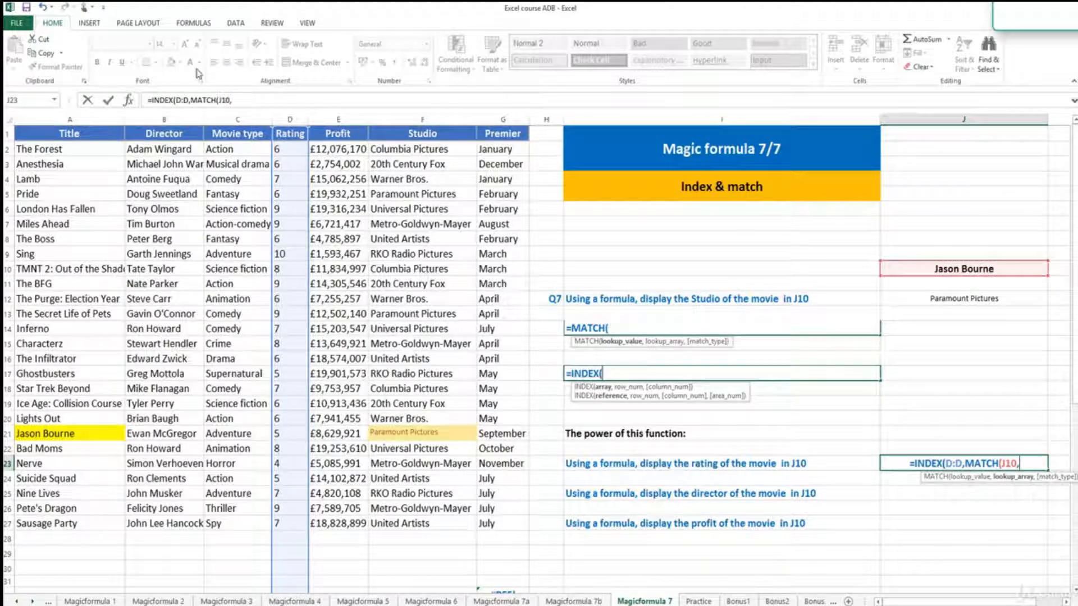
pyautogui.click(105, 118)
pyautogui.write(',0')
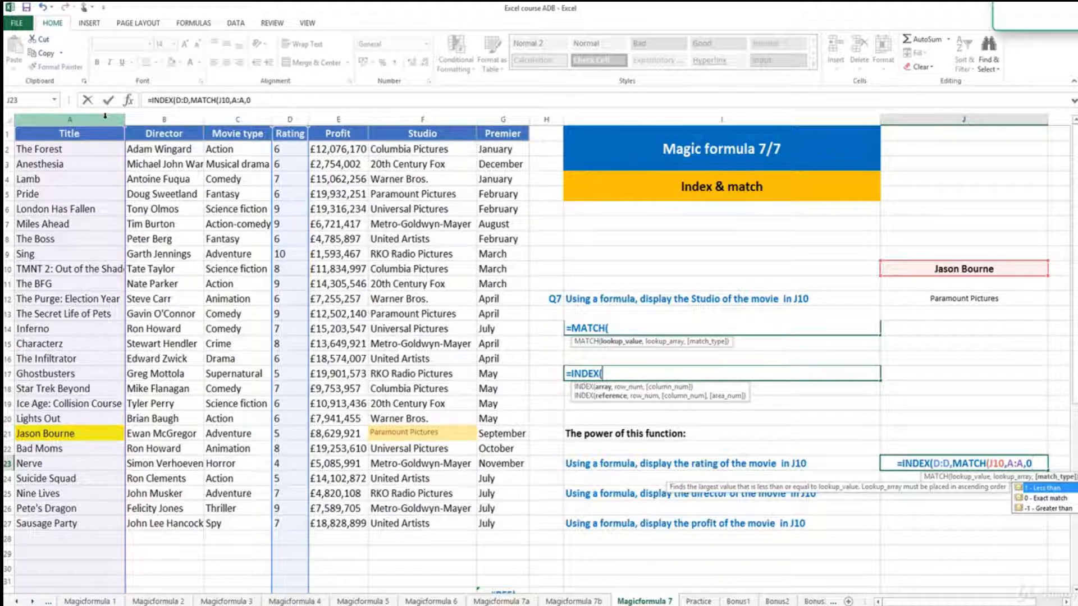
pyautogui.write('))')
pyautogui.press('Return')
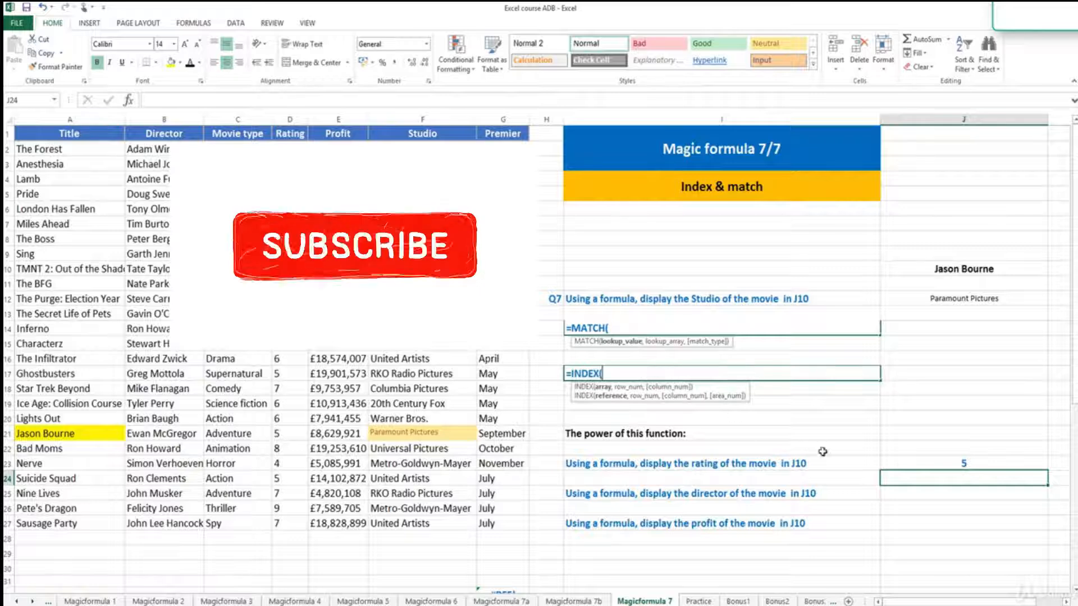
pyautogui.click(921, 464)
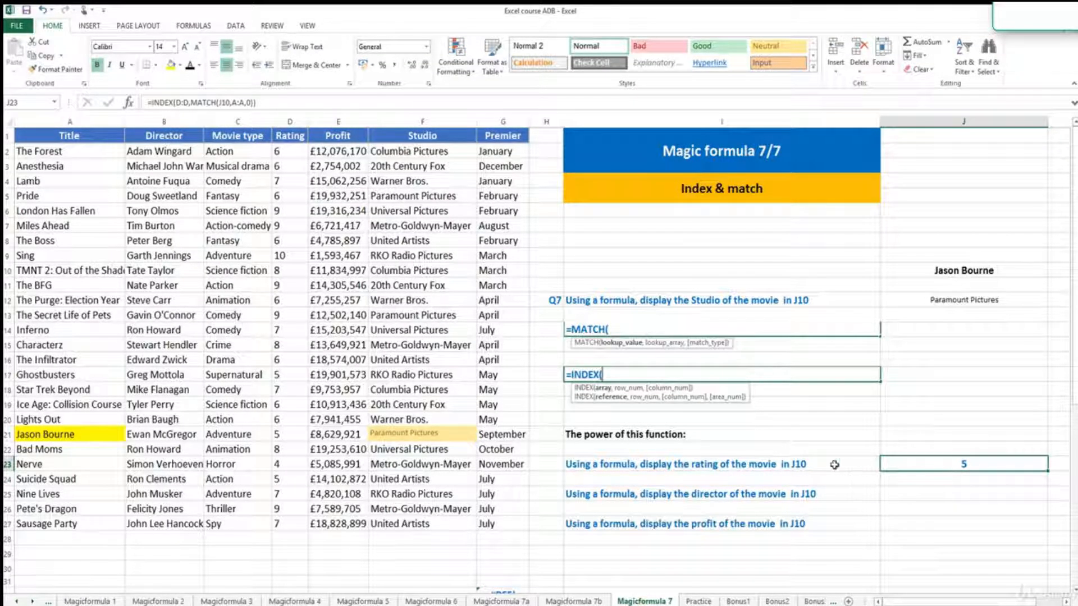
# - Enter =INDEX(B:B,MATCH(J10,A:A,0)) in J25 to return the selected movie's director, and fill the matching director cell B21 yellow
pyautogui.click(898, 492)
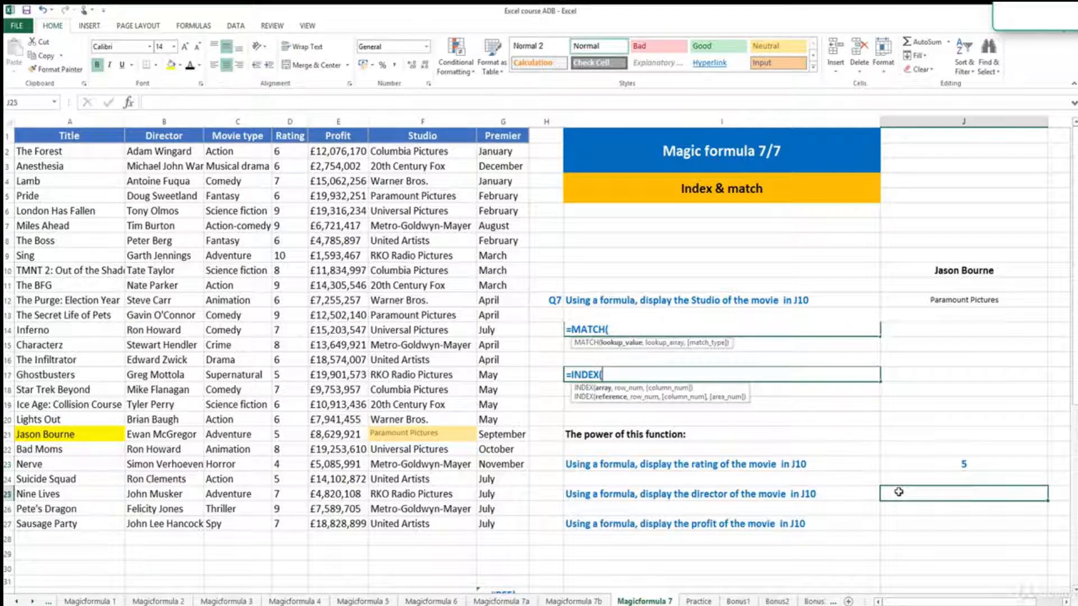
pyautogui.write('=')
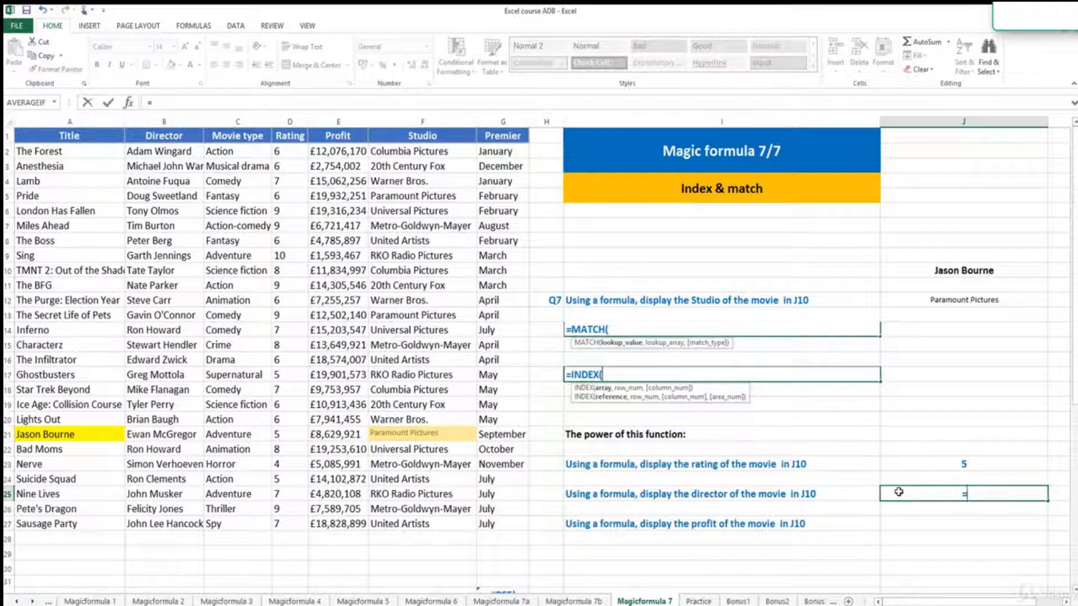
pyautogui.write('index')
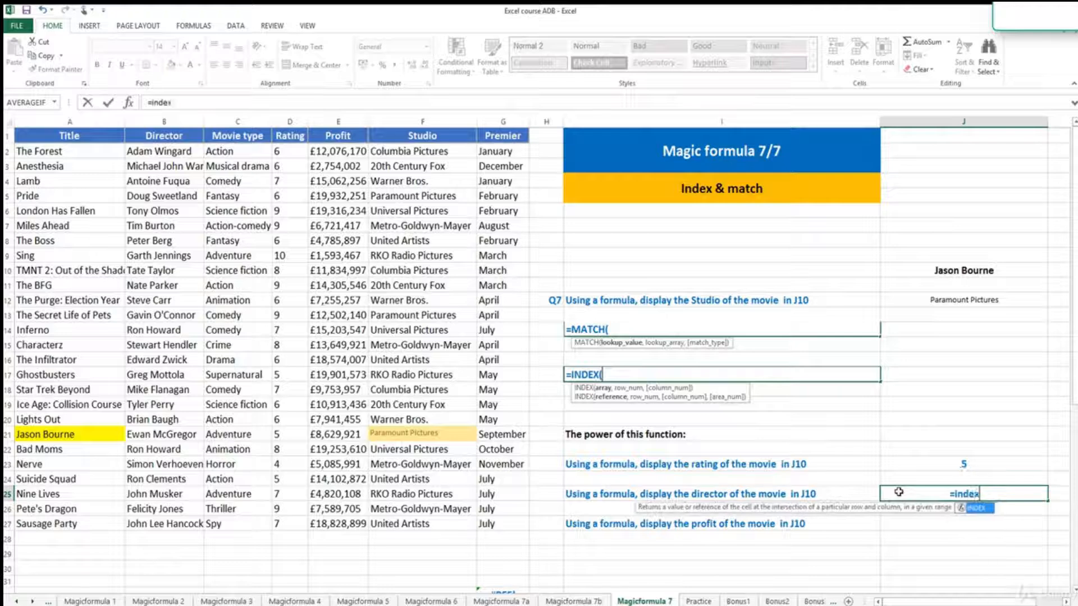
pyautogui.press('Tab')
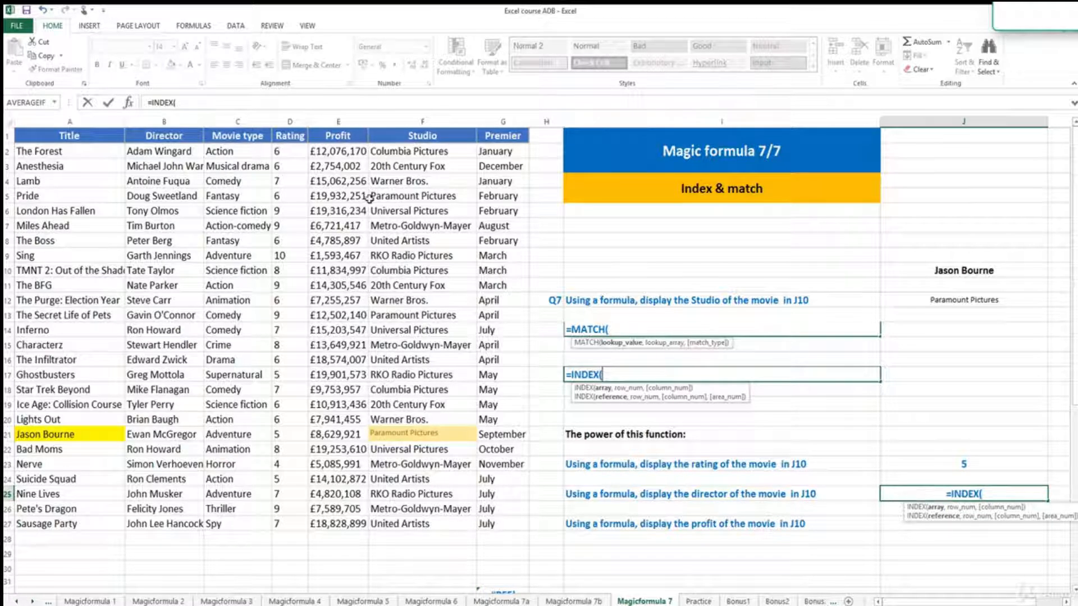
pyautogui.click(191, 118)
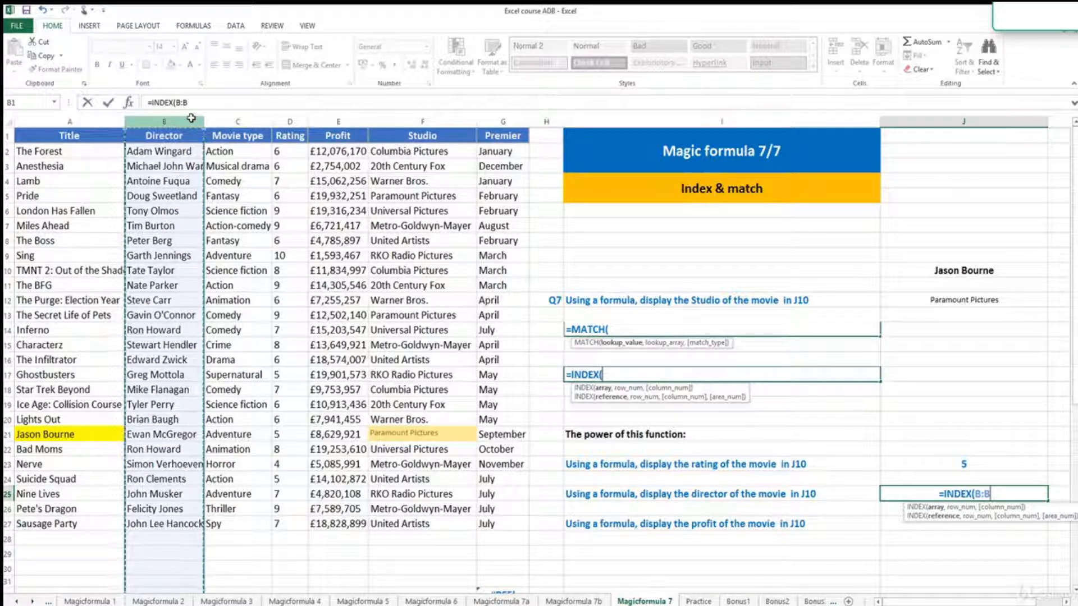
pyautogui.write(',match')
pyautogui.press('Tab')
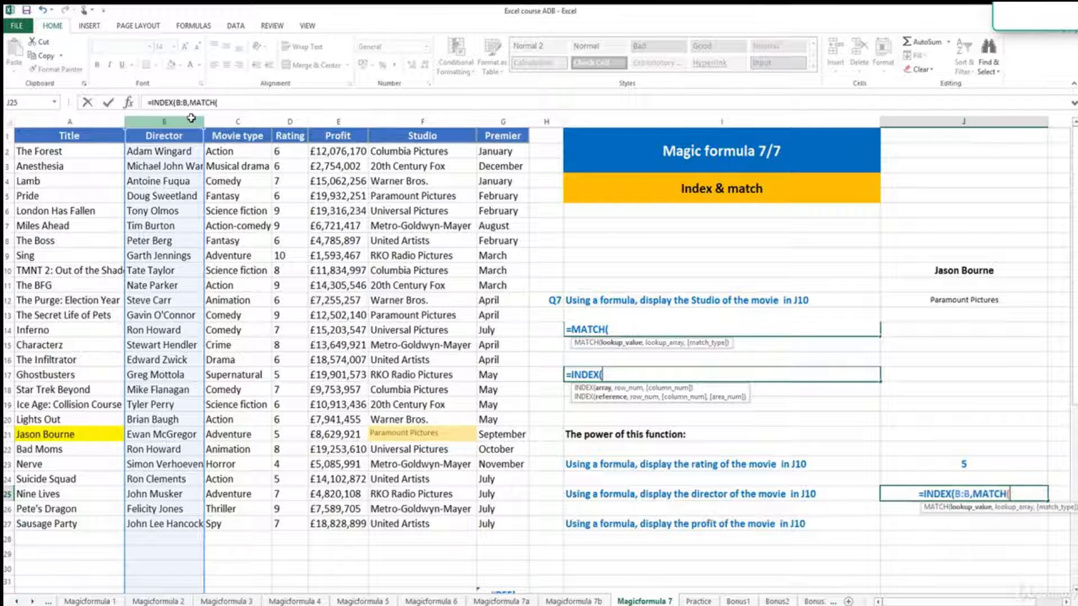
pyautogui.click(968, 281)
pyautogui.click(964, 271)
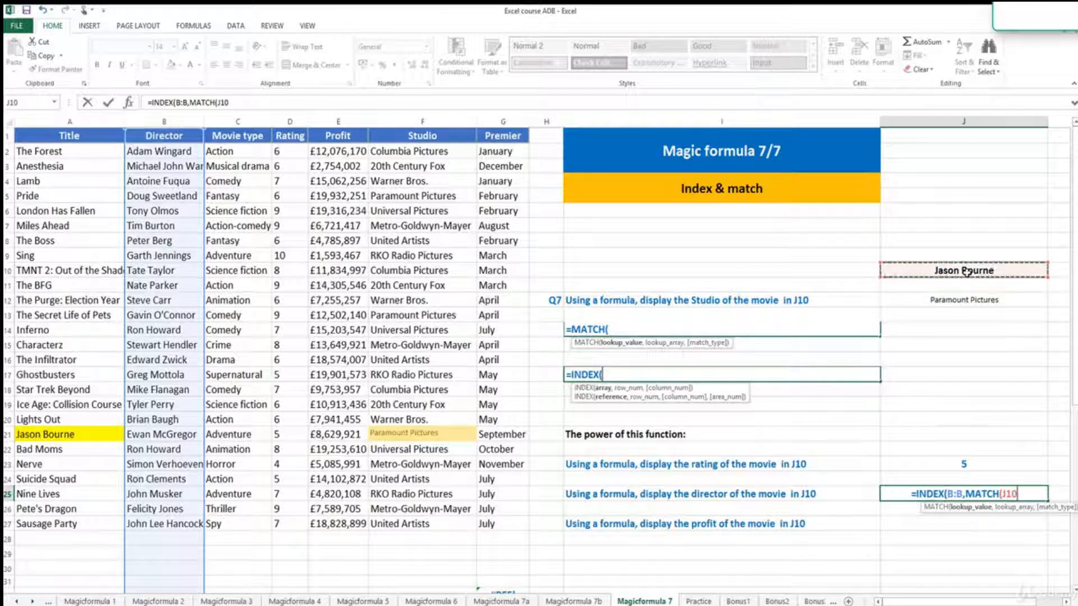
pyautogui.write(',')
pyautogui.click(101, 122)
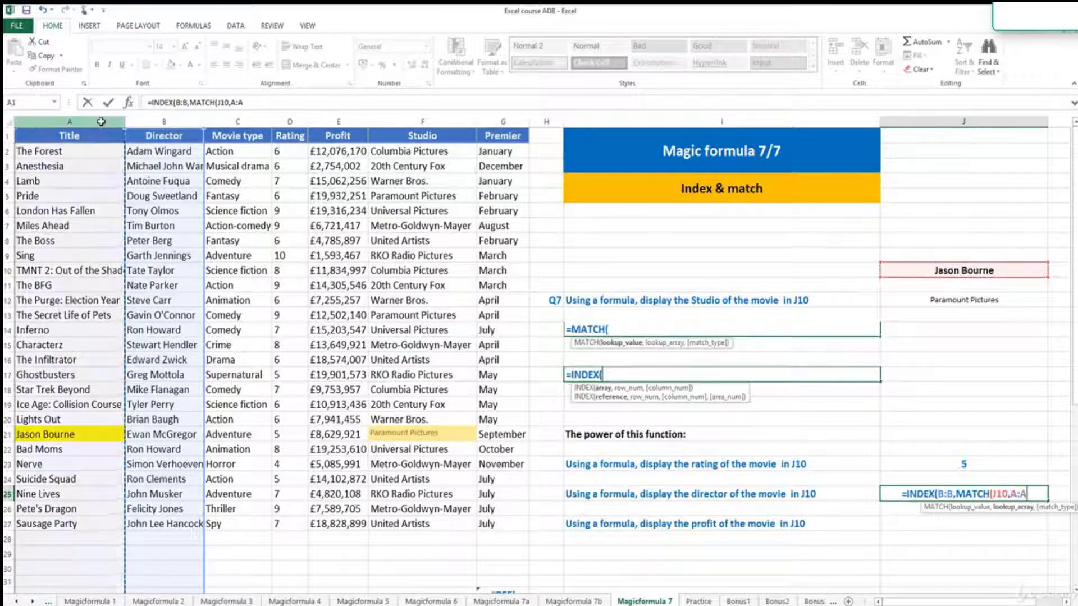
pyautogui.write(',')
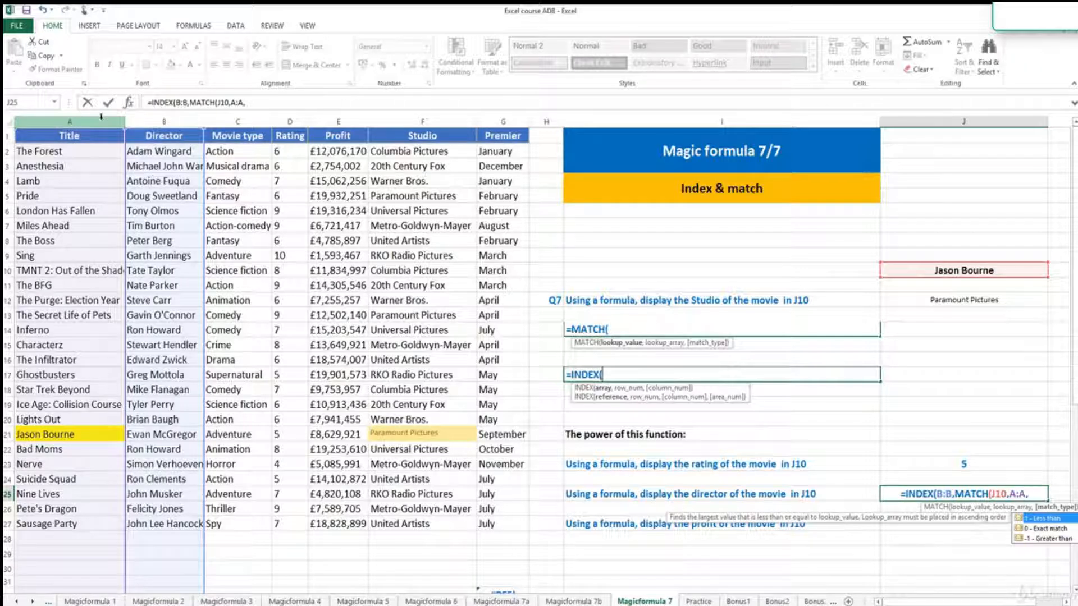
pyautogui.write('0))')
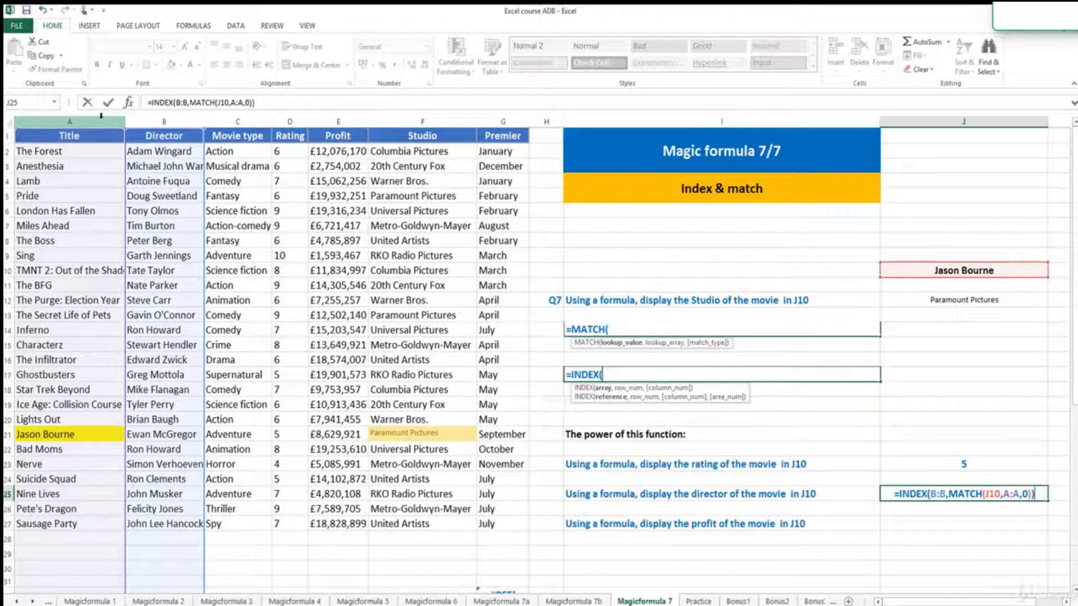
pyautogui.press('Return')
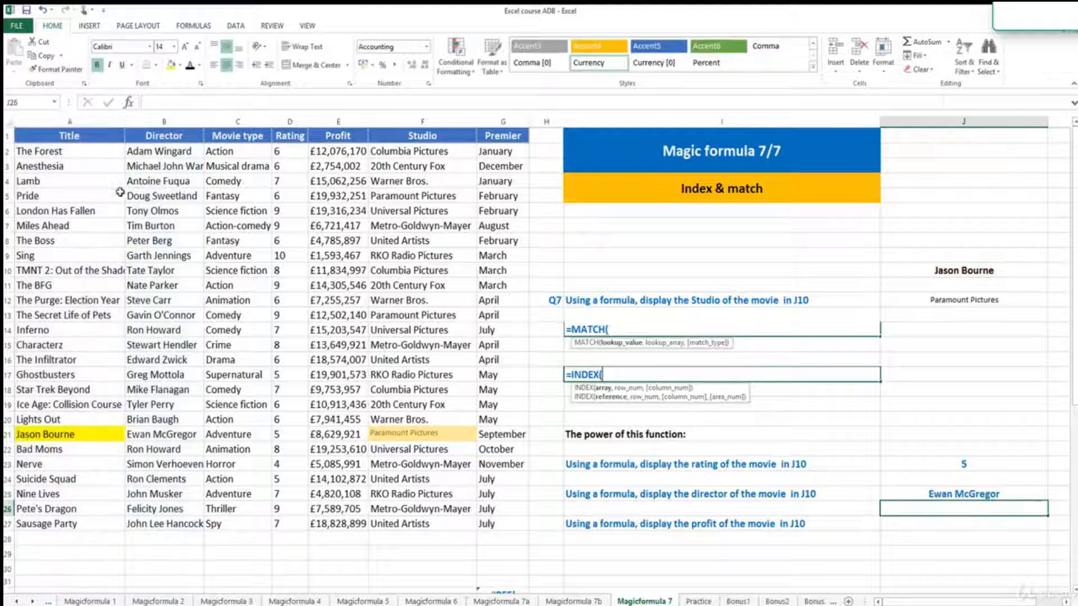
pyautogui.click(177, 433)
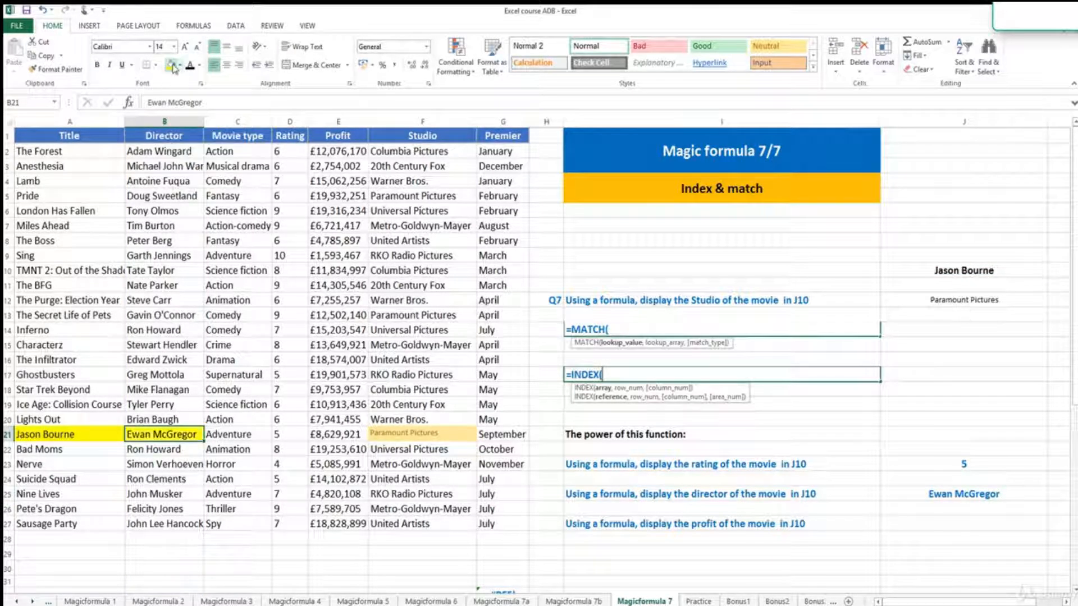
# - Enter =INDEX(E:E,MATCH(J10,A:A,0)) in J27 to return the selected movie's profit
pyautogui.click(926, 522)
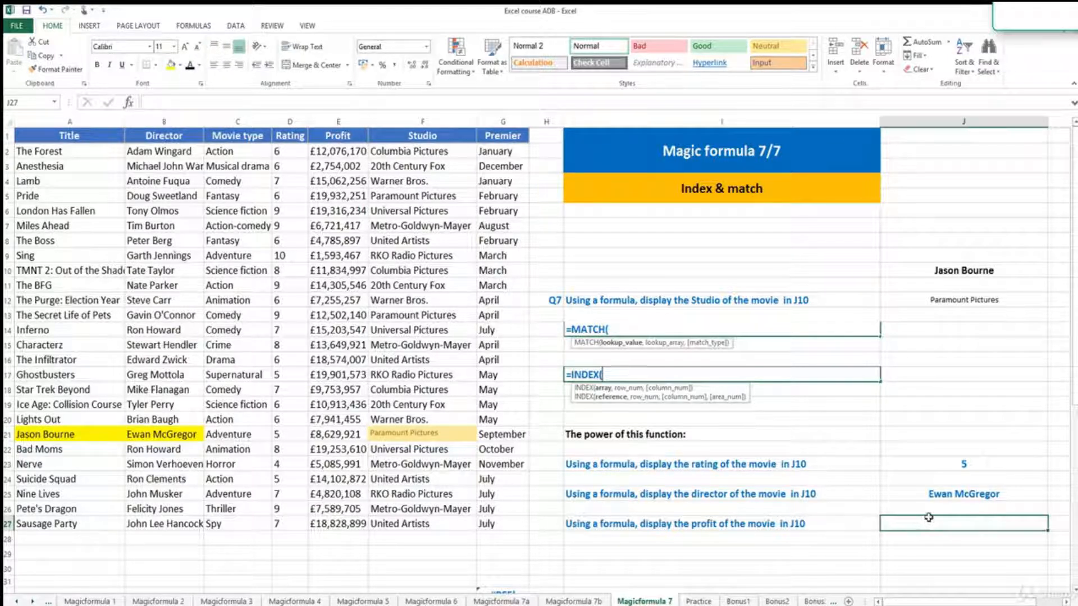
pyautogui.write('=')
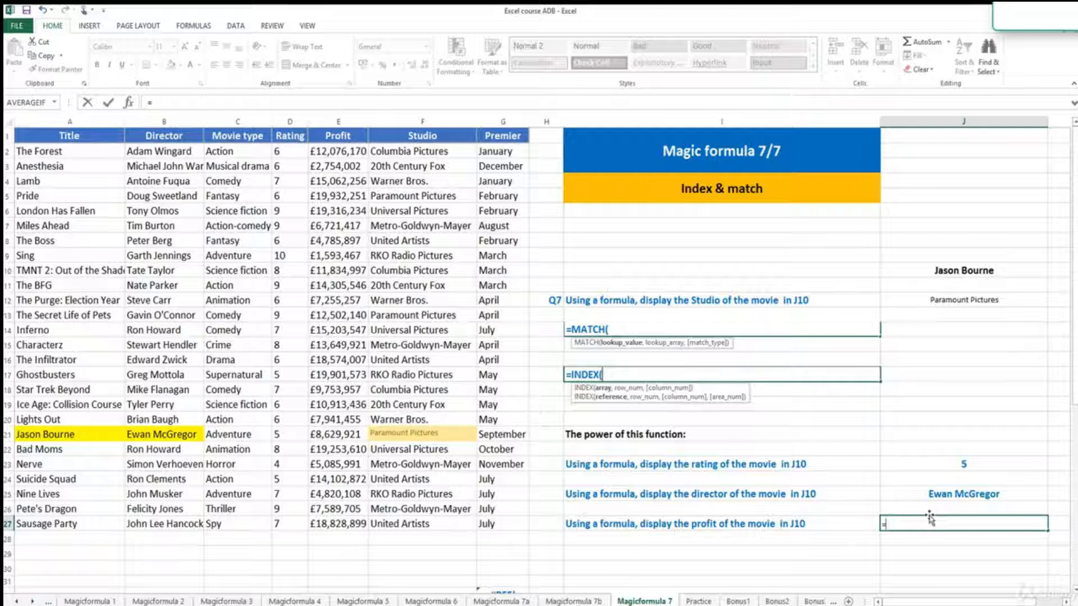
pyautogui.write('I')
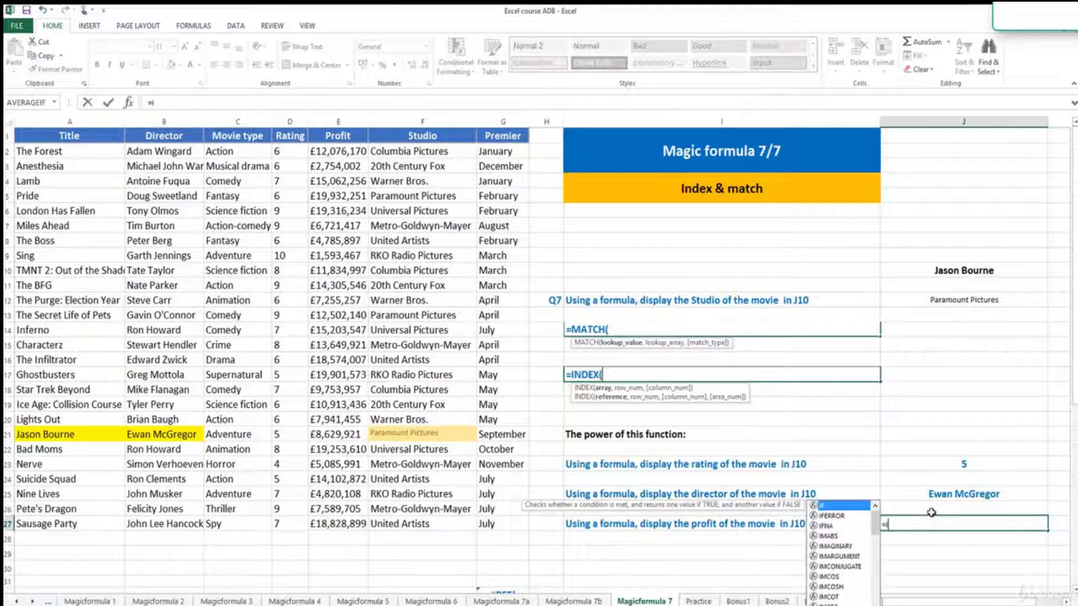
pyautogui.write('ndex')
pyautogui.press('Tab')
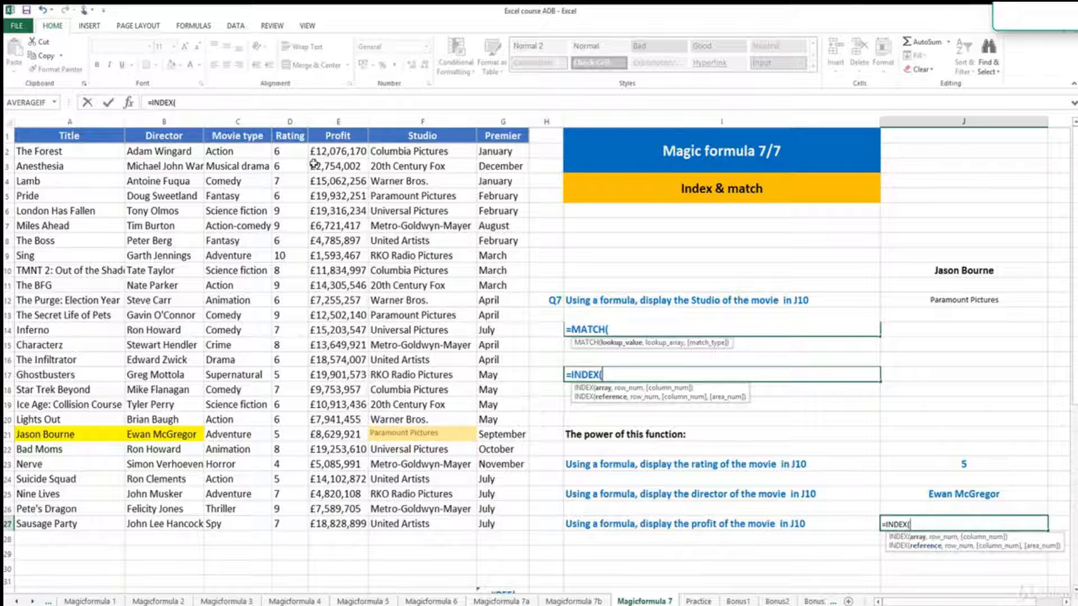
pyautogui.click(347, 118)
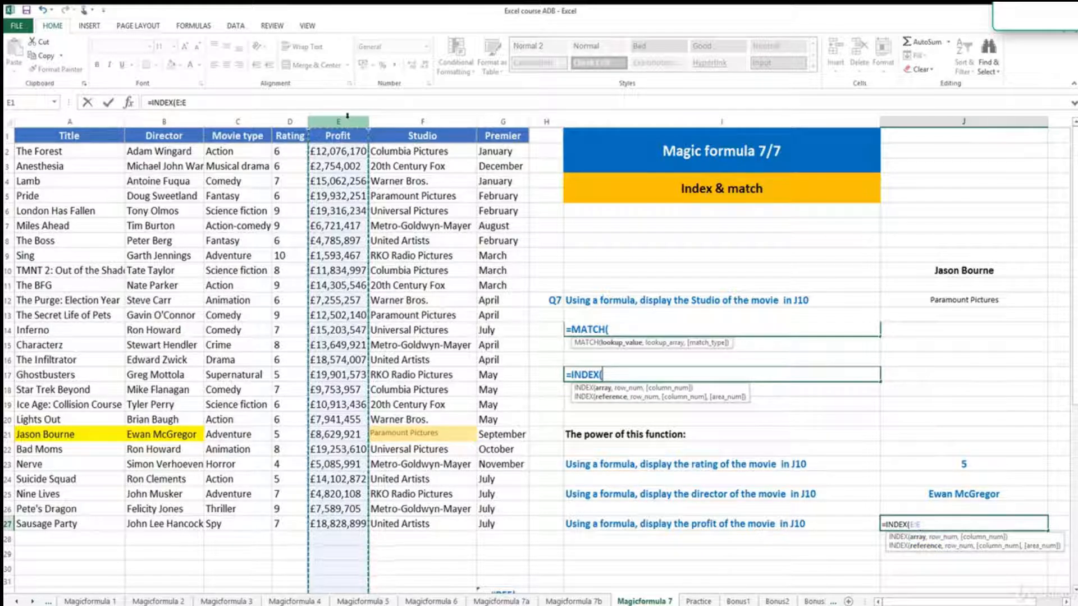
pyautogui.write(',mst')
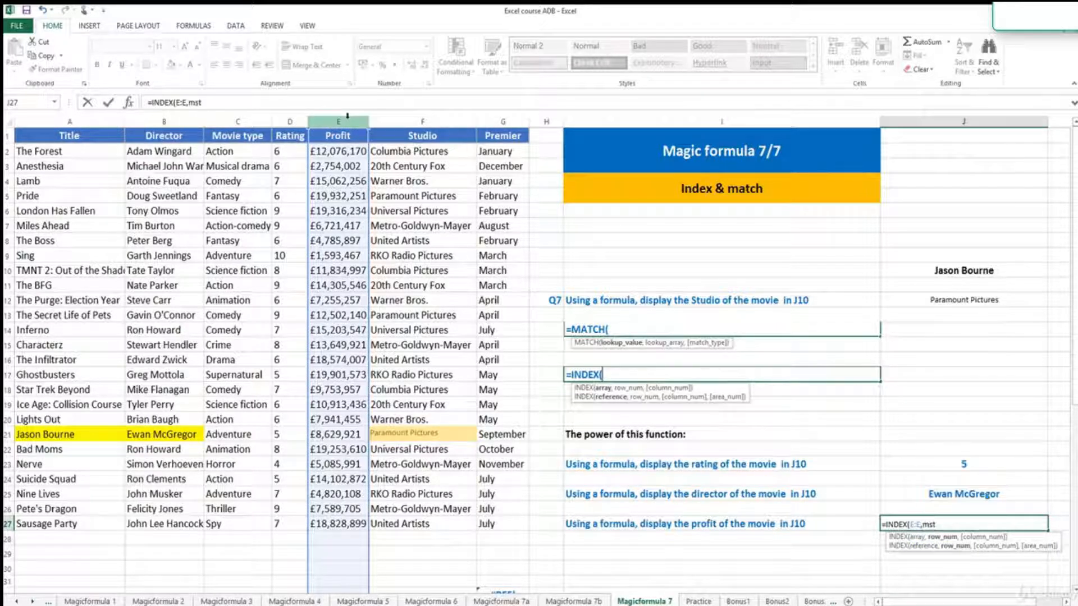
pyautogui.press('BackSpace')
pyautogui.write('a')
pyautogui.press('Tab')
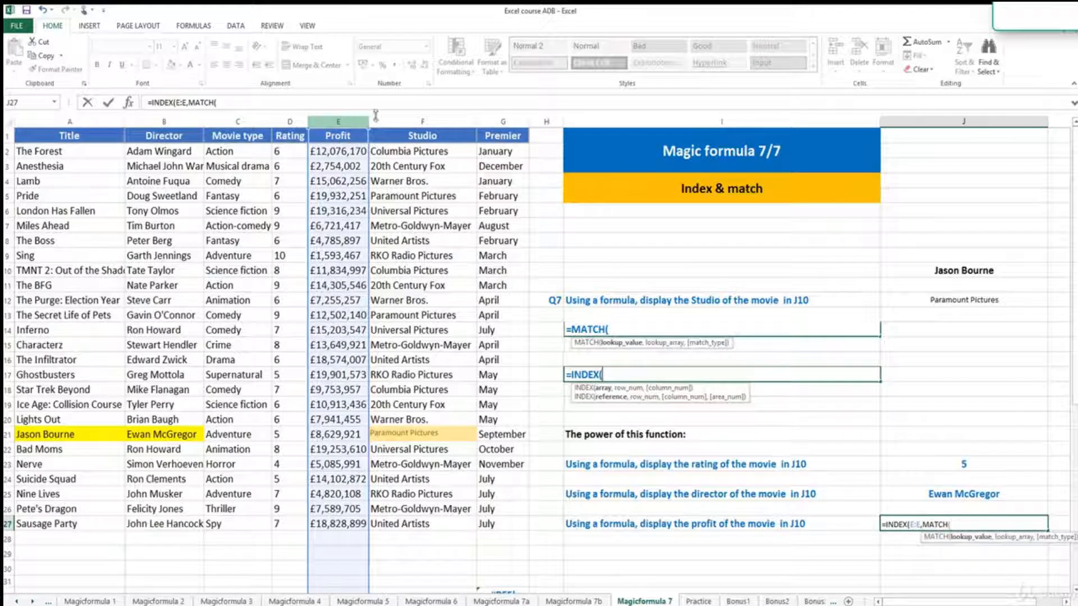
pyautogui.click(950, 269)
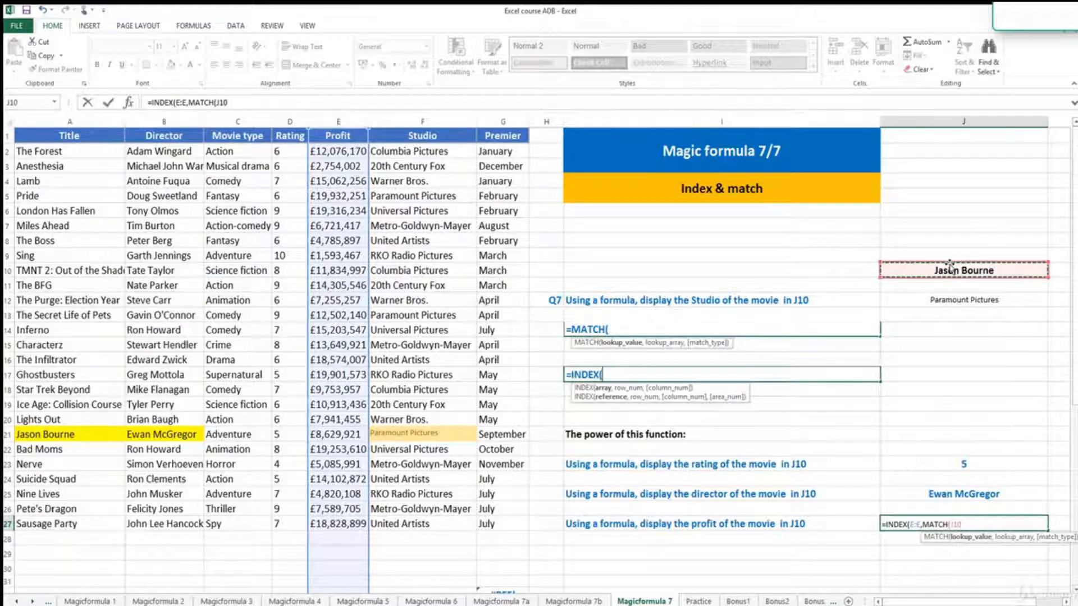
pyautogui.write(',')
pyautogui.click(98, 119)
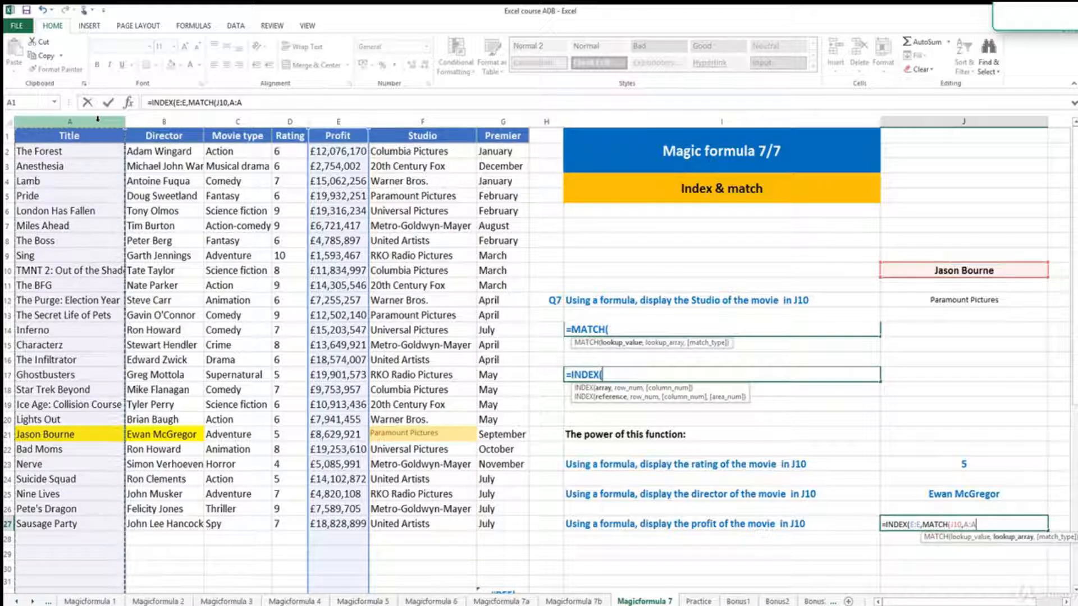
pyautogui.write(',')
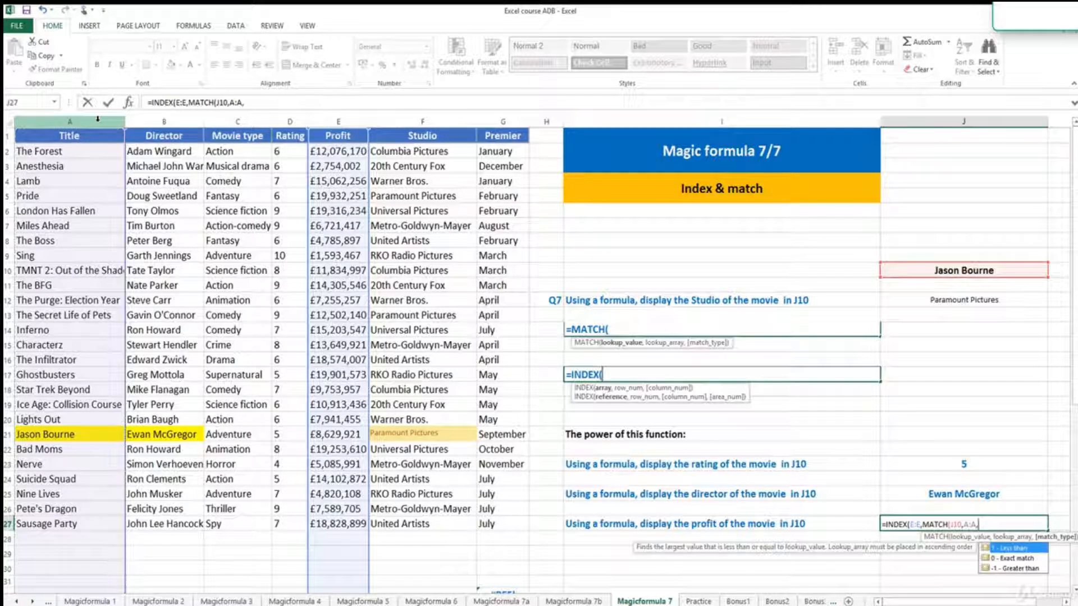
pyautogui.write('0))')
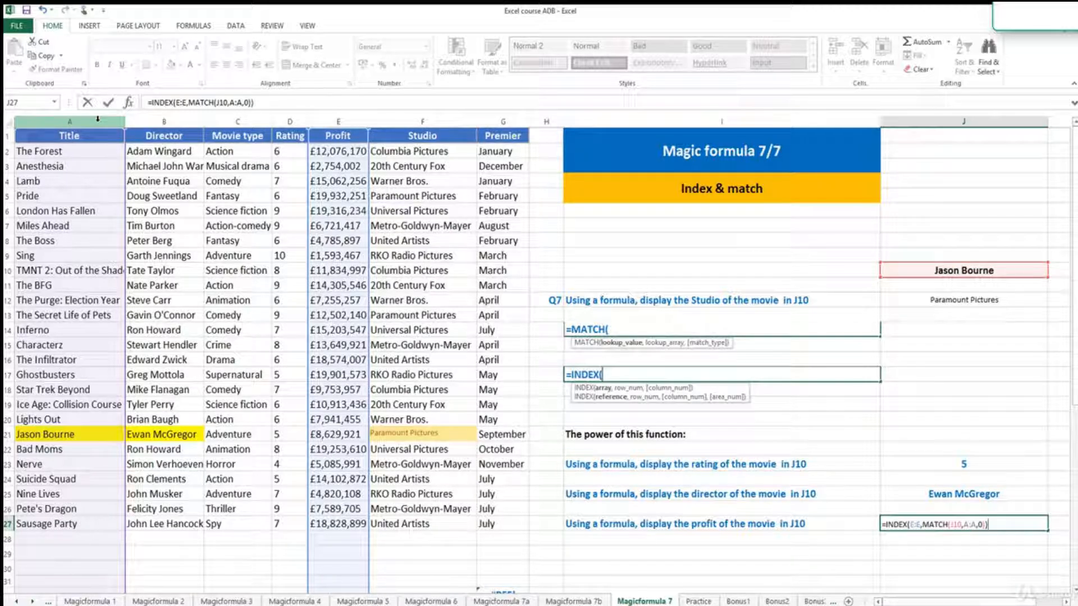
pyautogui.press('Return')
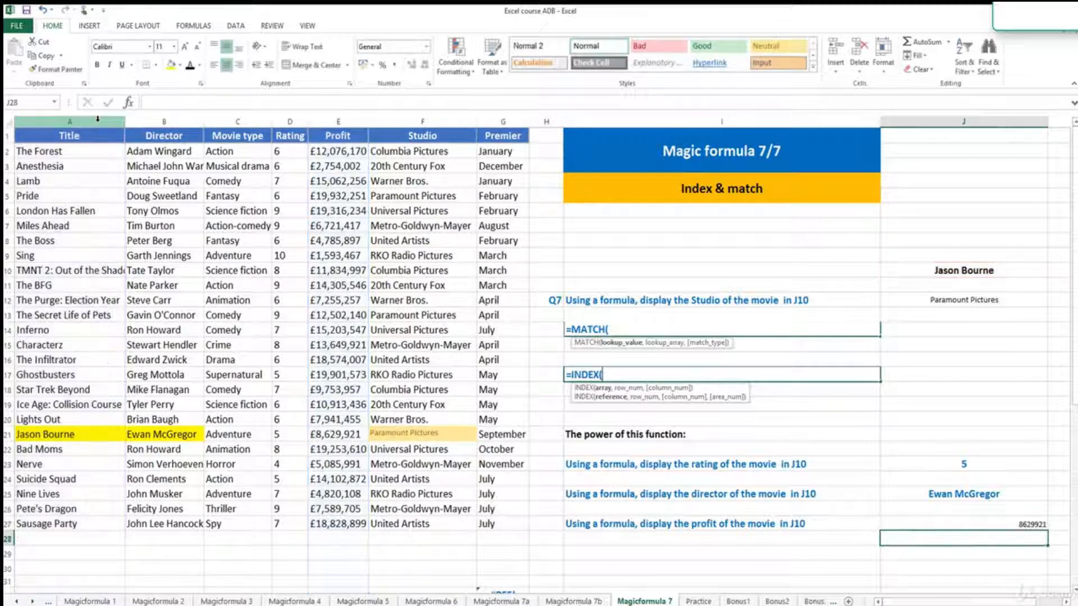
# - Fill Jason Bourne's profit cell E21 yellow to mark the value matching the J27 formula
pyautogui.click(966, 523)
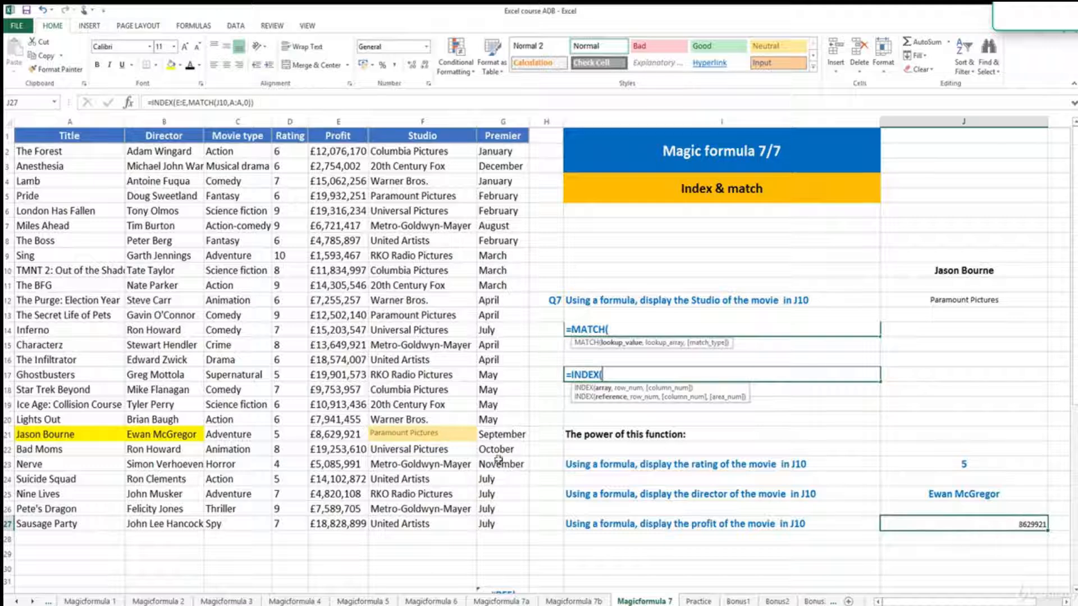
pyautogui.click(352, 433)
pyautogui.click(171, 65)
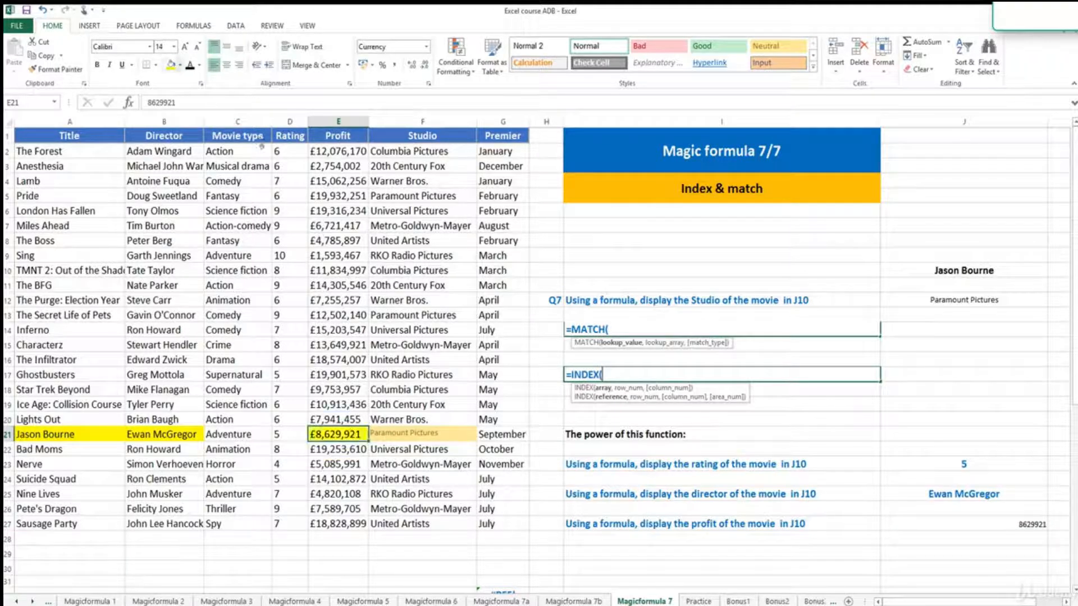
# - Test the studio, rating, director and profit formulas by choosing Suicide Squad, Sausage Party and again Jason Bourne in J10, and review J27
pyautogui.click(967, 524)
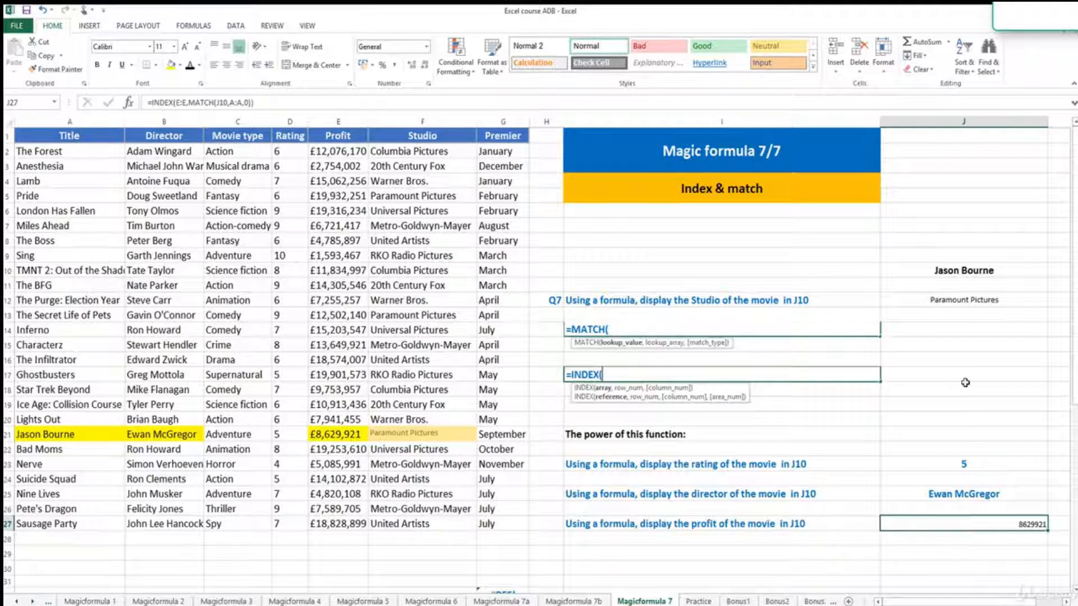
pyautogui.click(976, 357)
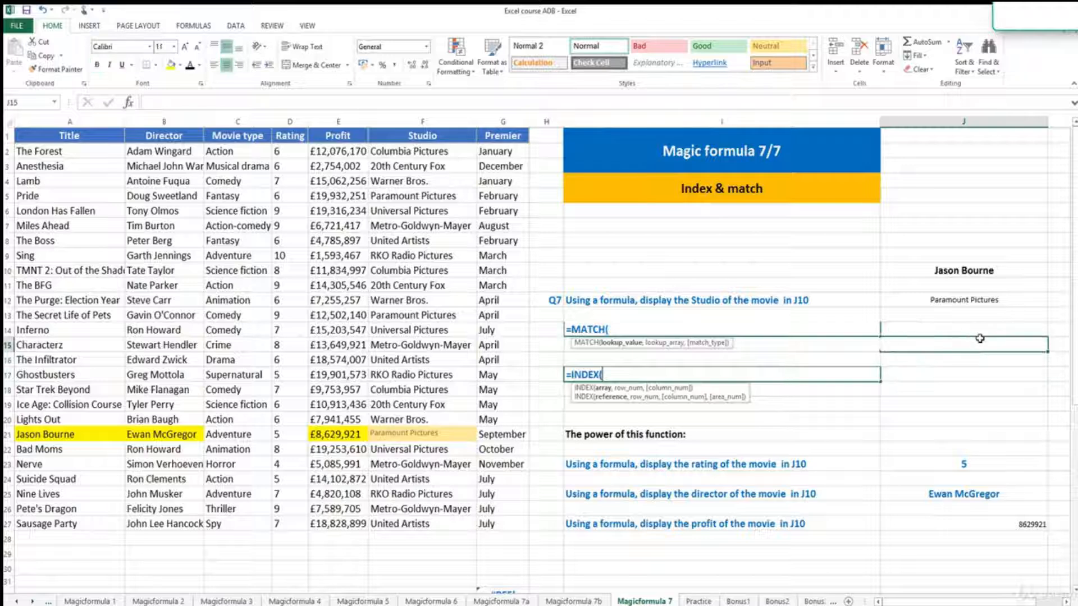
pyautogui.click(1035, 271)
pyautogui.click(1050, 273)
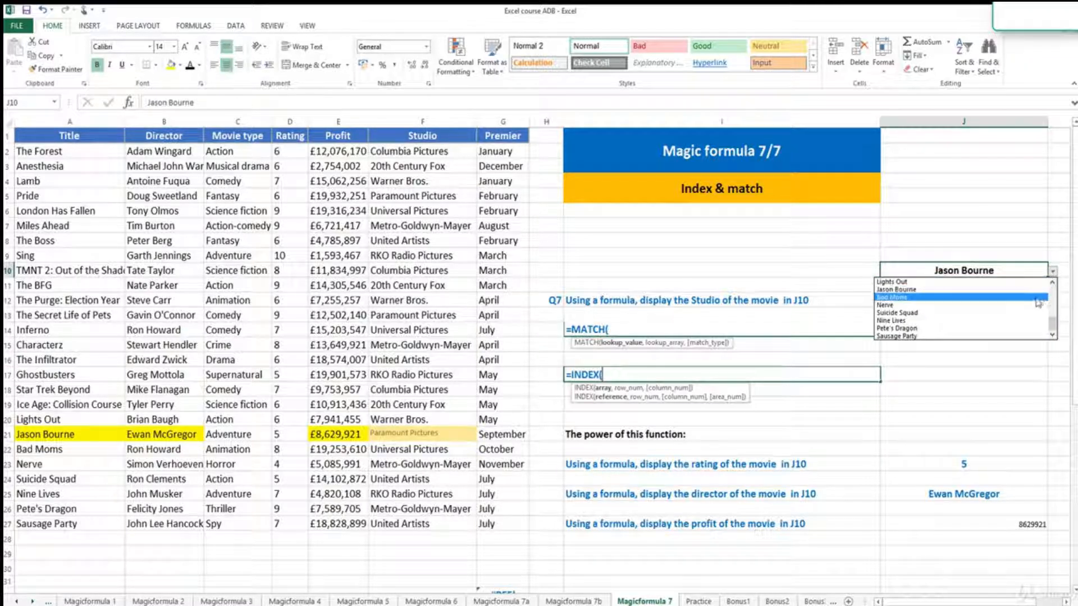
pyautogui.click(1027, 313)
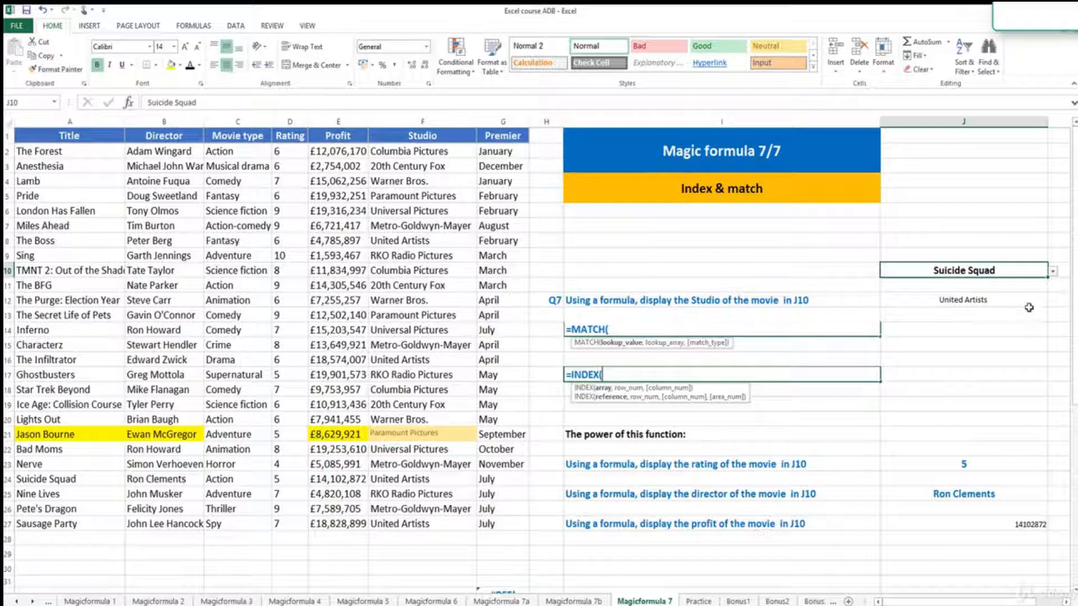
pyautogui.click(1054, 272)
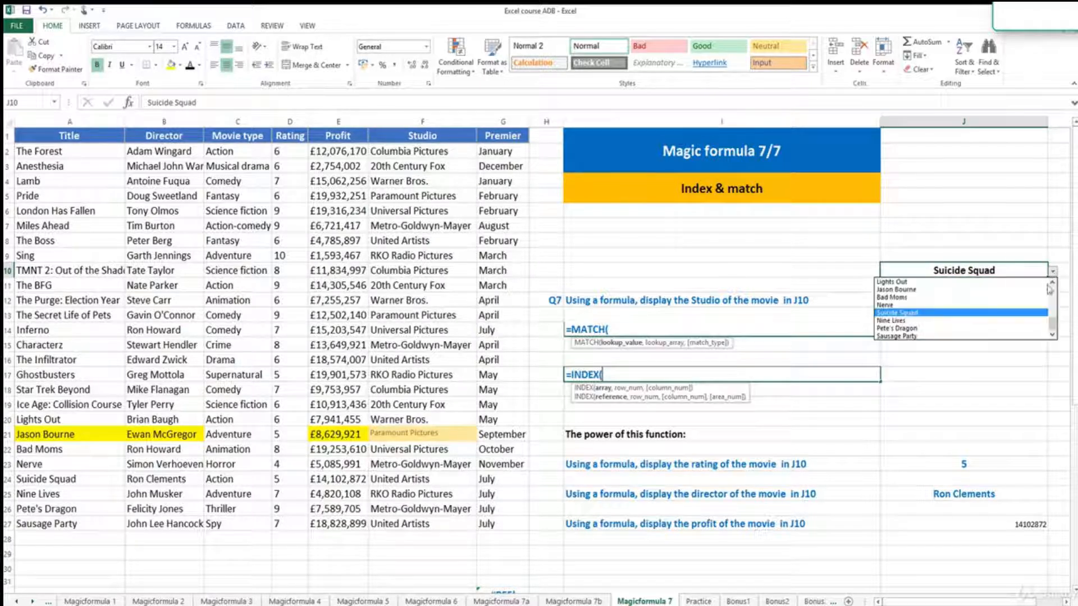
pyautogui.click(983, 336)
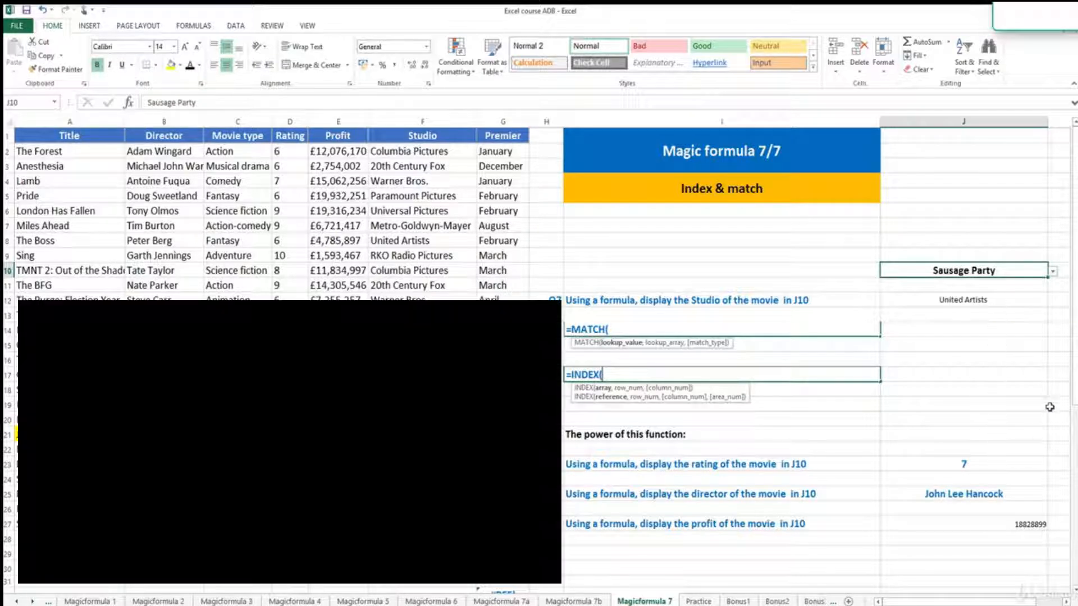
pyautogui.click(1053, 271)
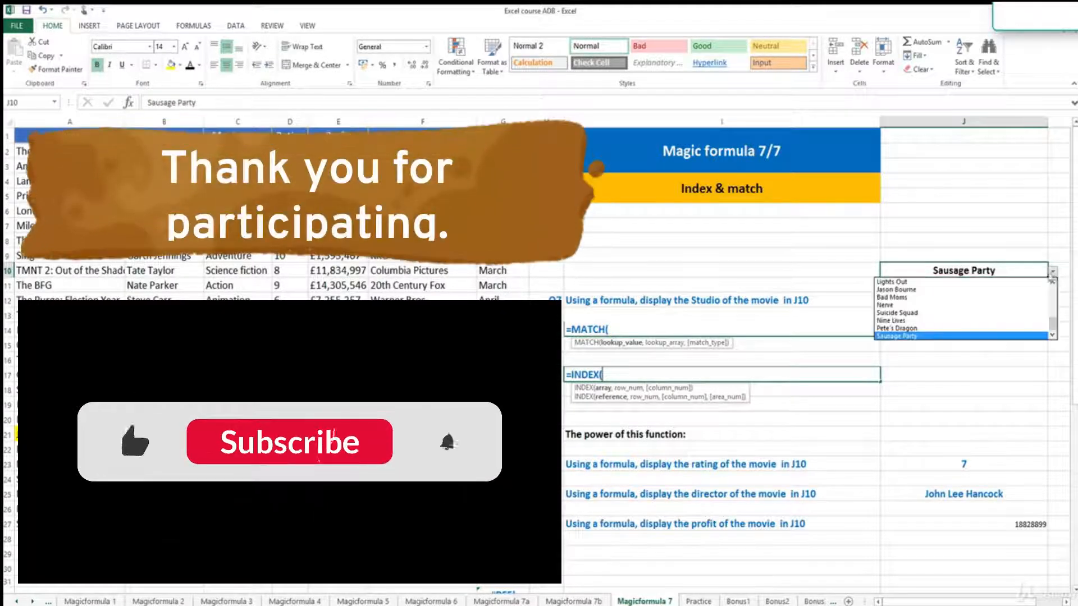
pyautogui.click(1005, 289)
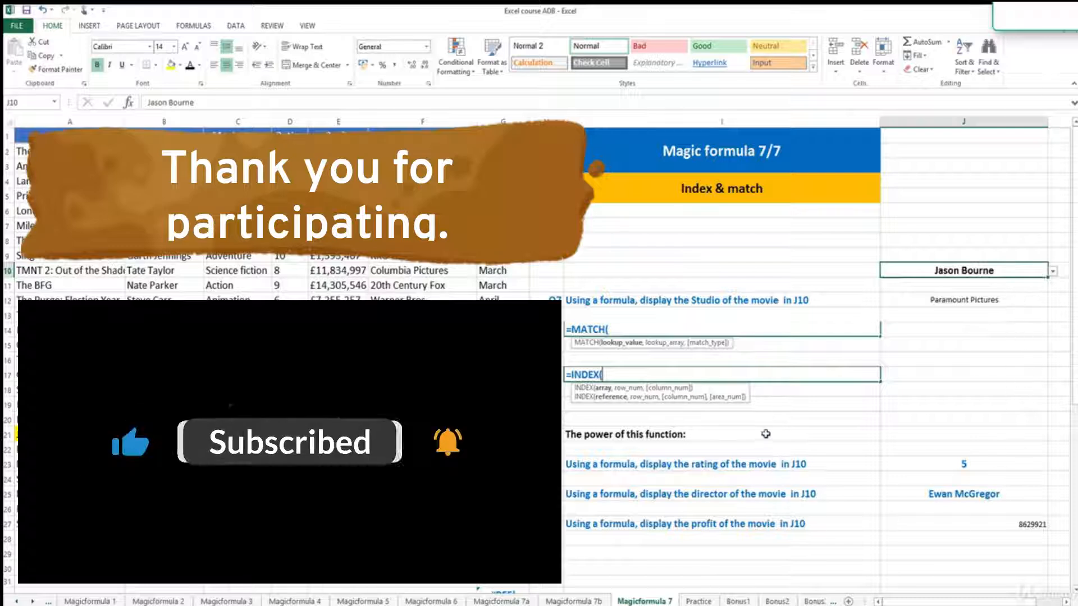
pyautogui.click(734, 522)
pyautogui.click(937, 523)
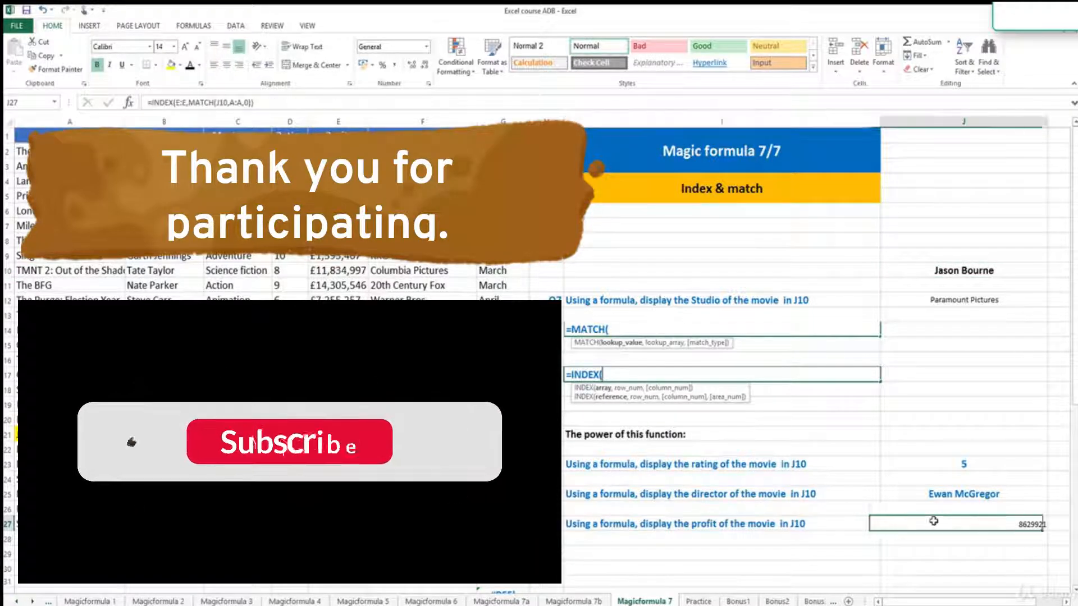